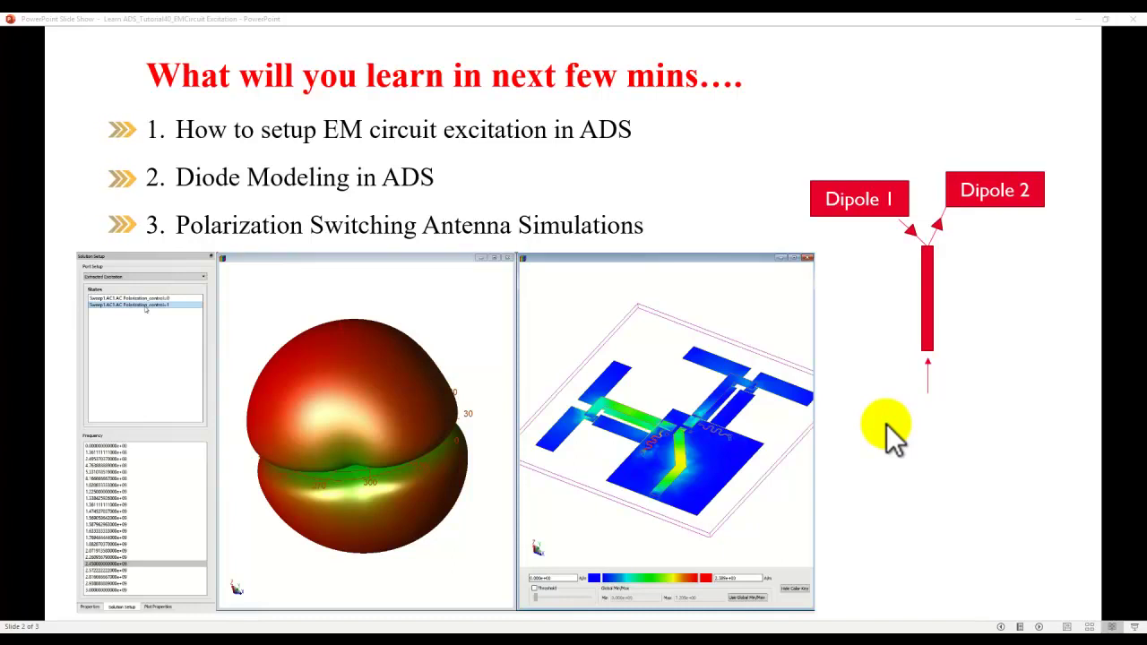
{"action": "left_click", "coordinate": [886, 425]}
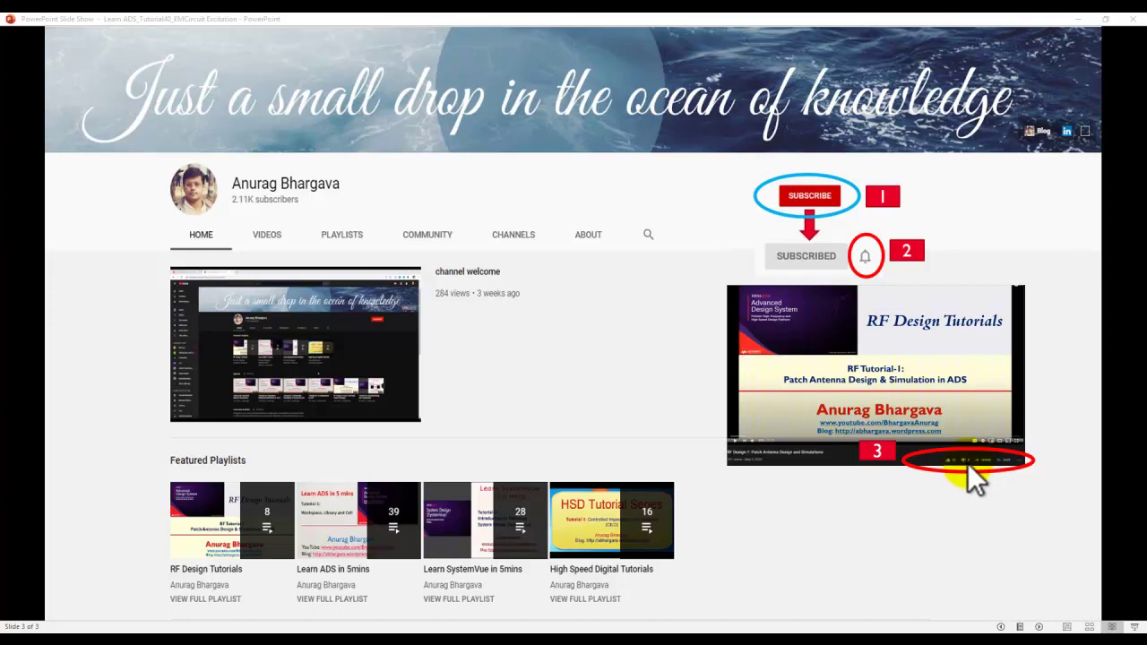
{"action": "key", "text": "Left"}
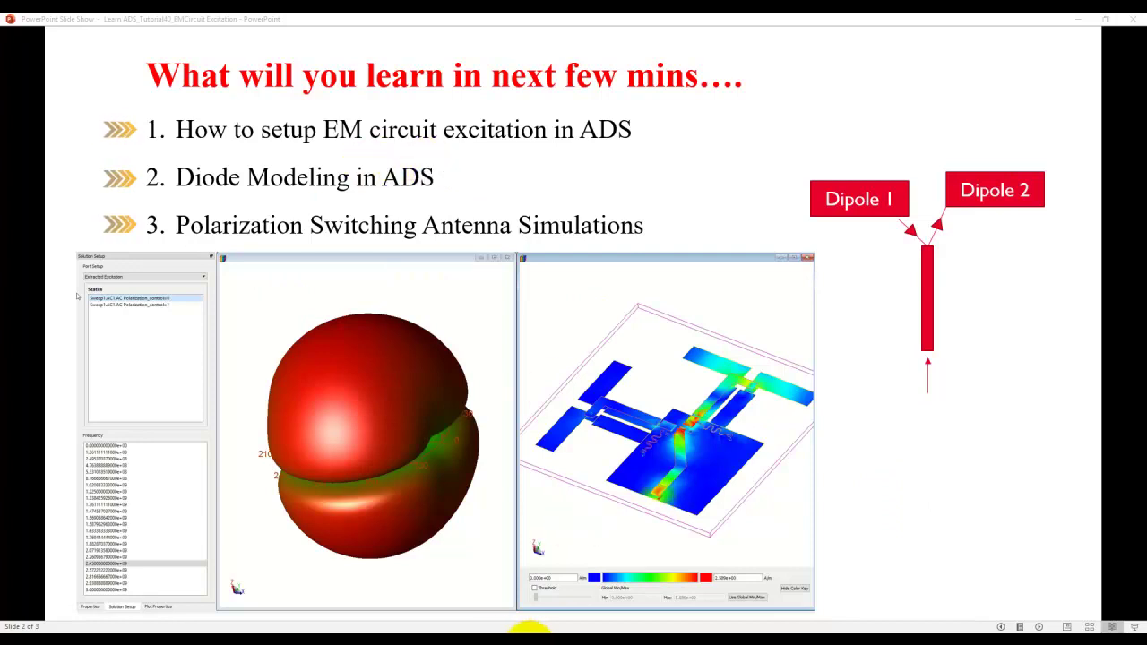
- Switch to Momentum Visualization and examine the dual dipole's far-field pattern and the surface currents around the feed junction
{"action": "key", "text": "alt+Tab"}
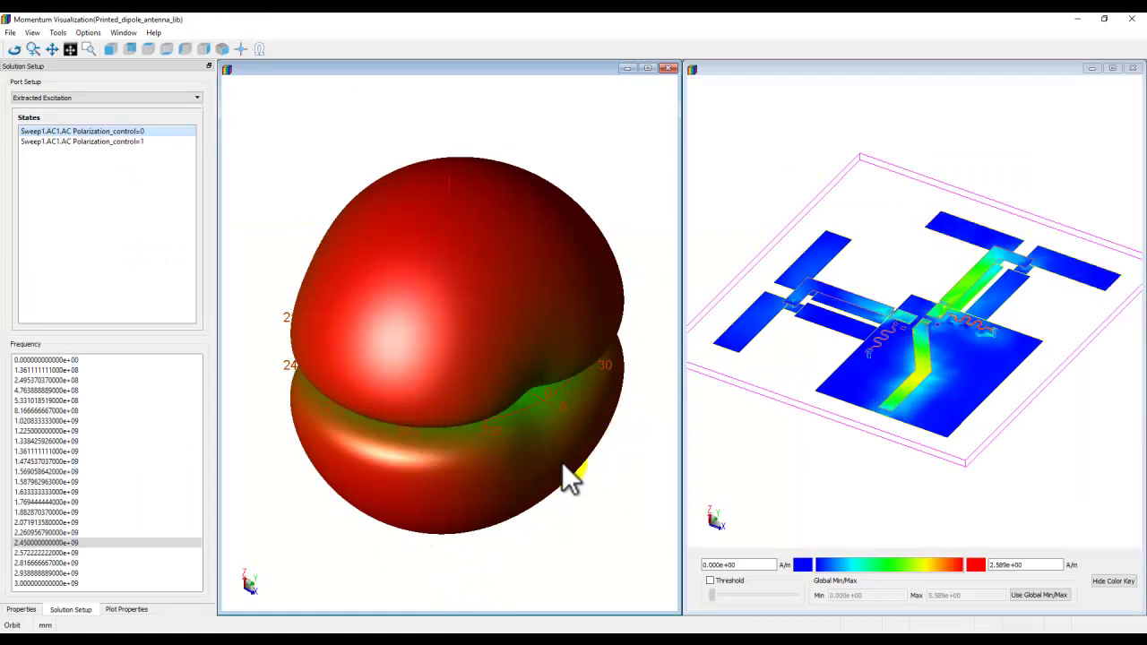
{"action": "left_click_drag", "start_coordinate": [530, 466], "coordinate": [507, 488]}
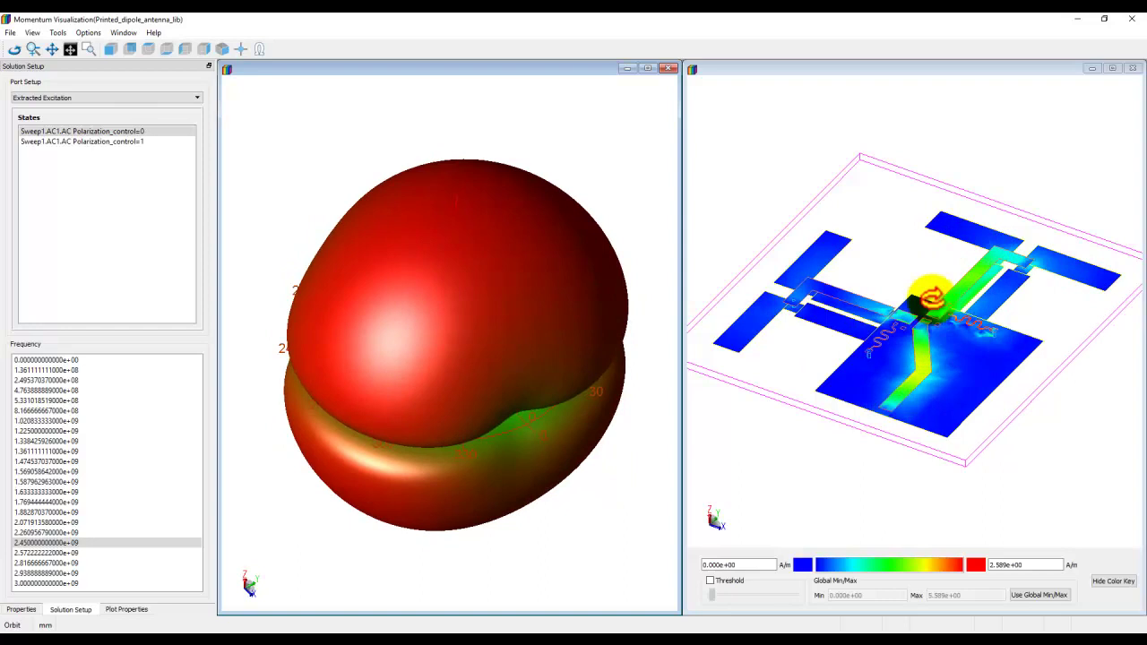
{"action": "left_click_drag", "start_coordinate": [1034, 255], "coordinate": [981, 448]}
{"action": "scroll", "coordinate": [915, 312], "scroll_direction": "up", "scroll_amount": 5}
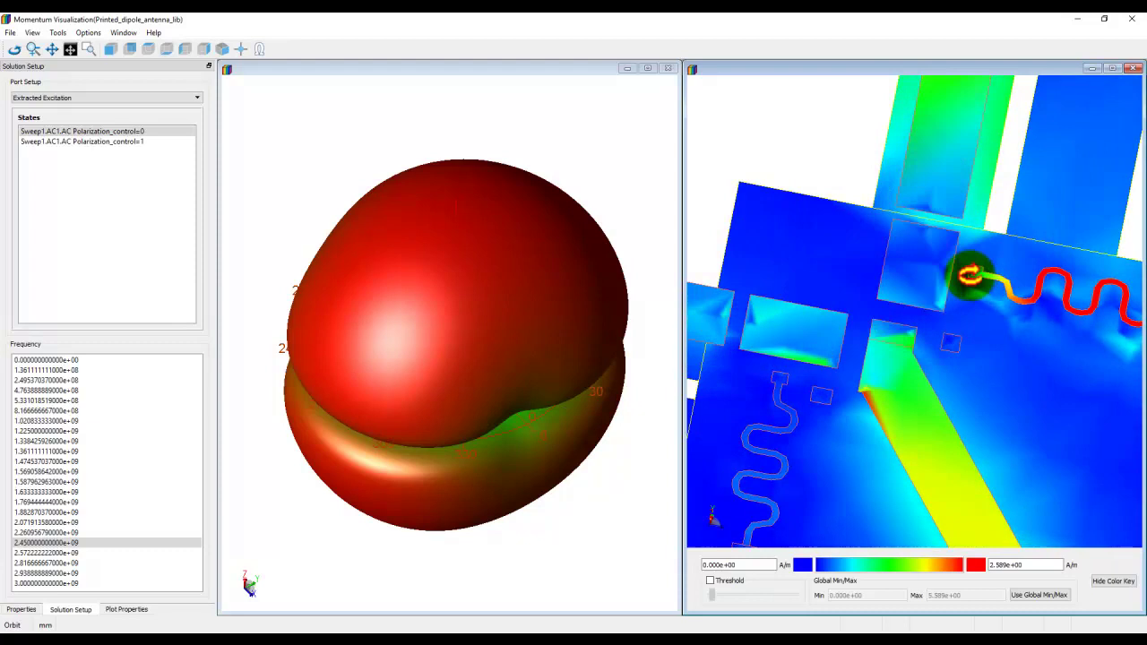
{"action": "scroll", "coordinate": [860, 404], "scroll_direction": "down", "scroll_amount": 10}
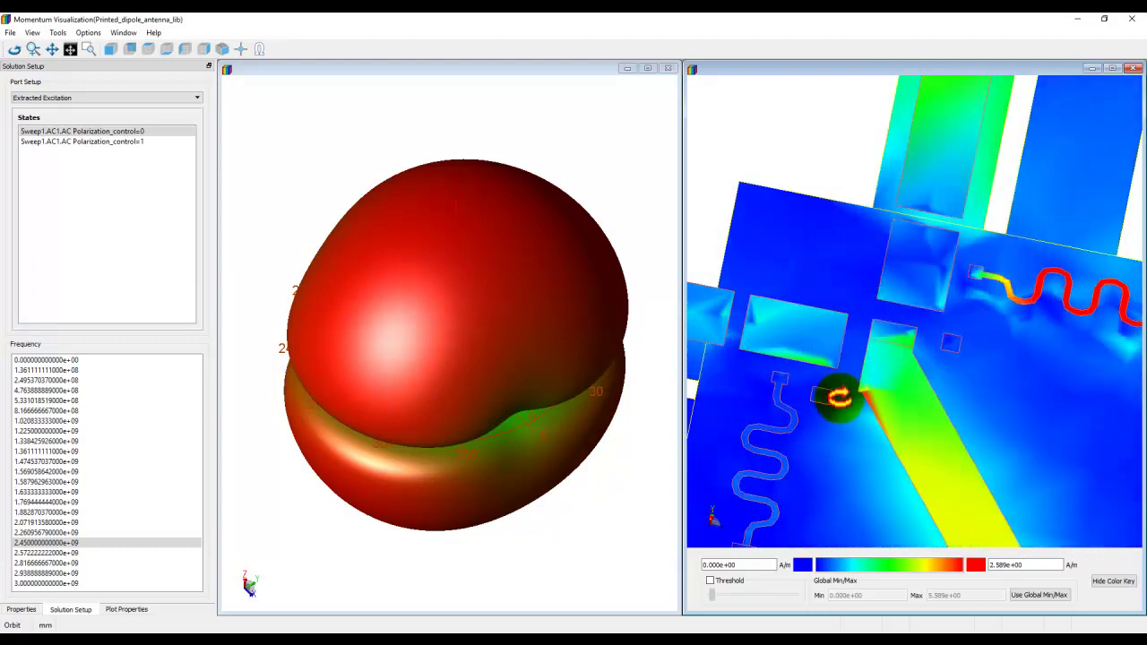
{"action": "left_click_drag", "start_coordinate": [813, 229], "coordinate": [777, 153]}
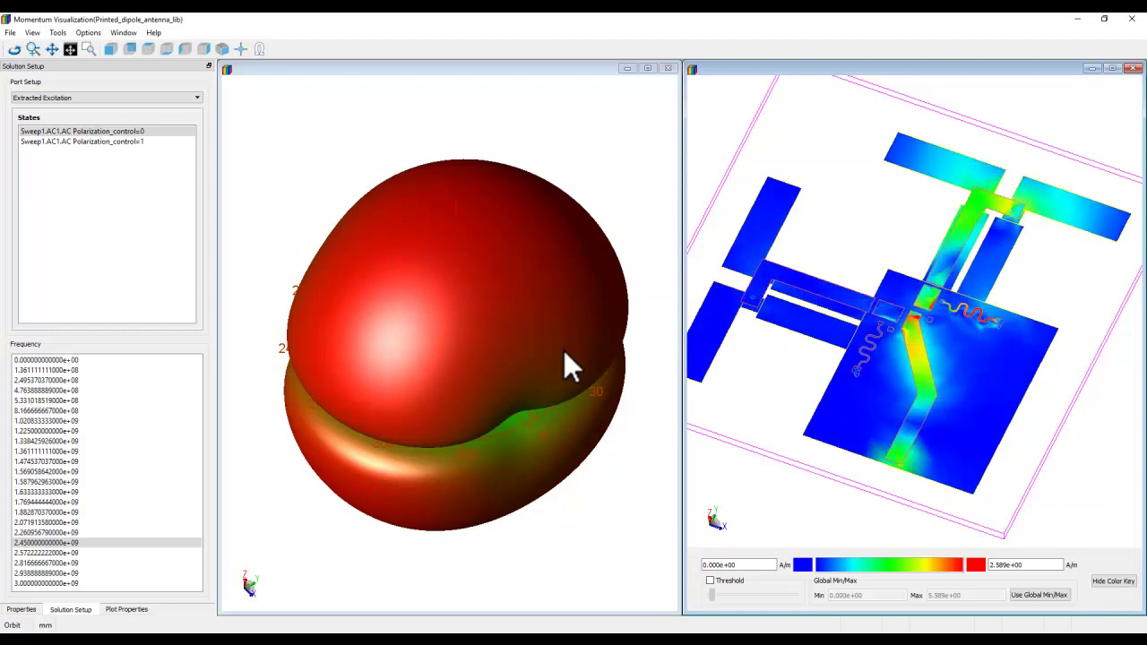
- Compare the far field and surface currents for the excitation states Polarization_control=0 and Polarization_control=1
{"action": "left_click", "coordinate": [114, 142]}
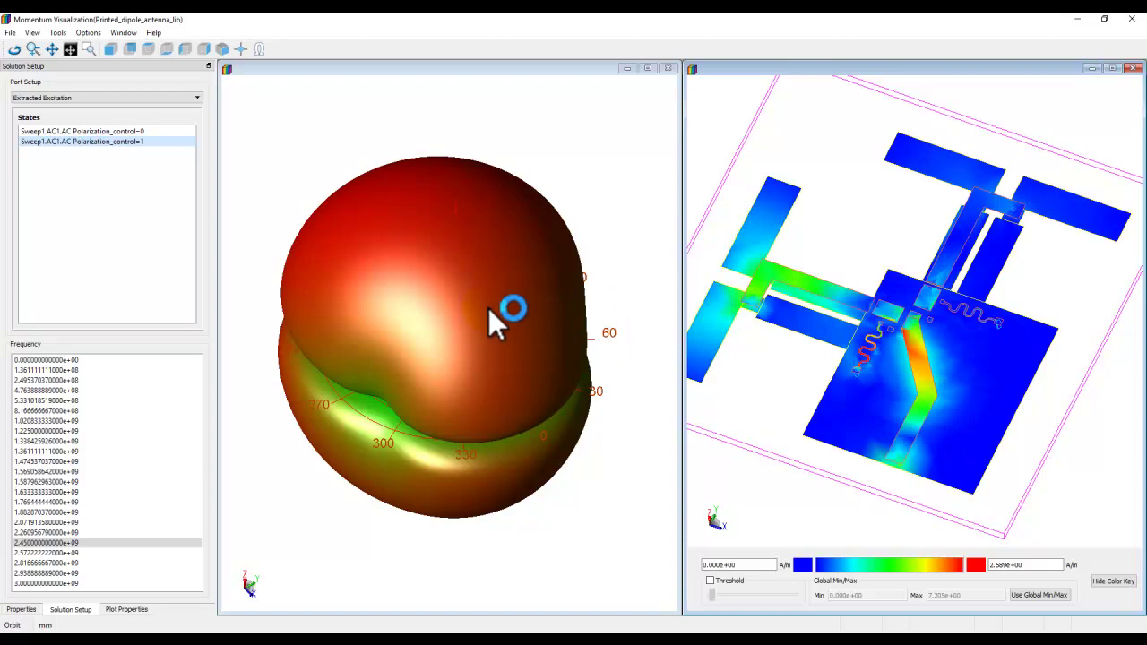
{"action": "left_click", "coordinate": [95, 132], "text": "ctrl"}
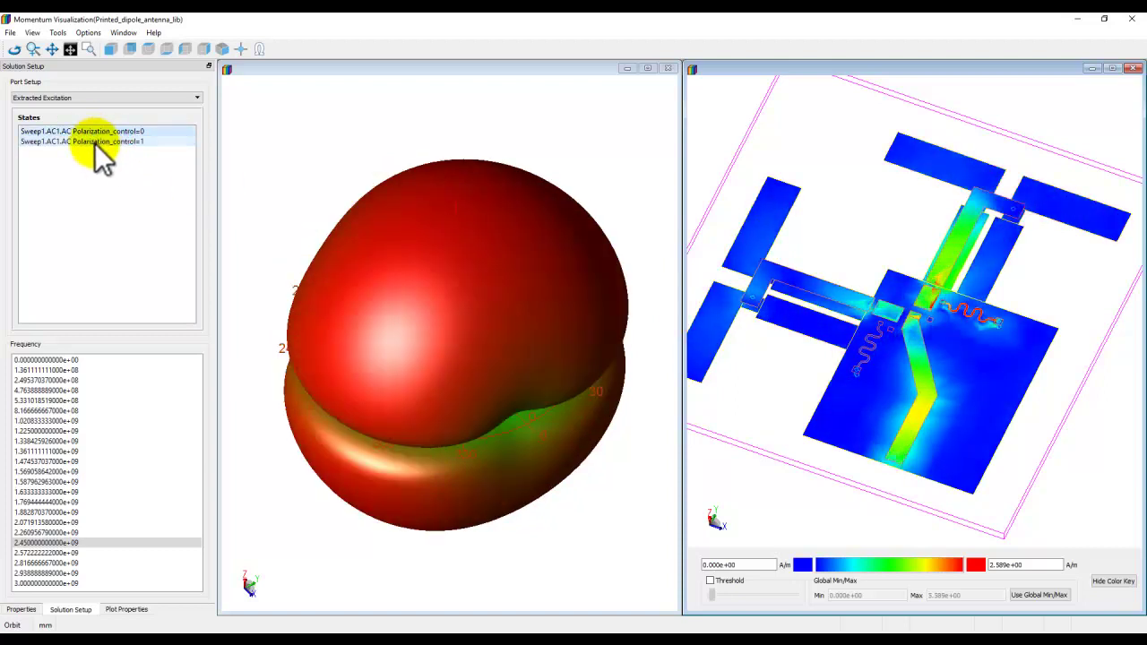
{"action": "left_click", "coordinate": [95, 141]}
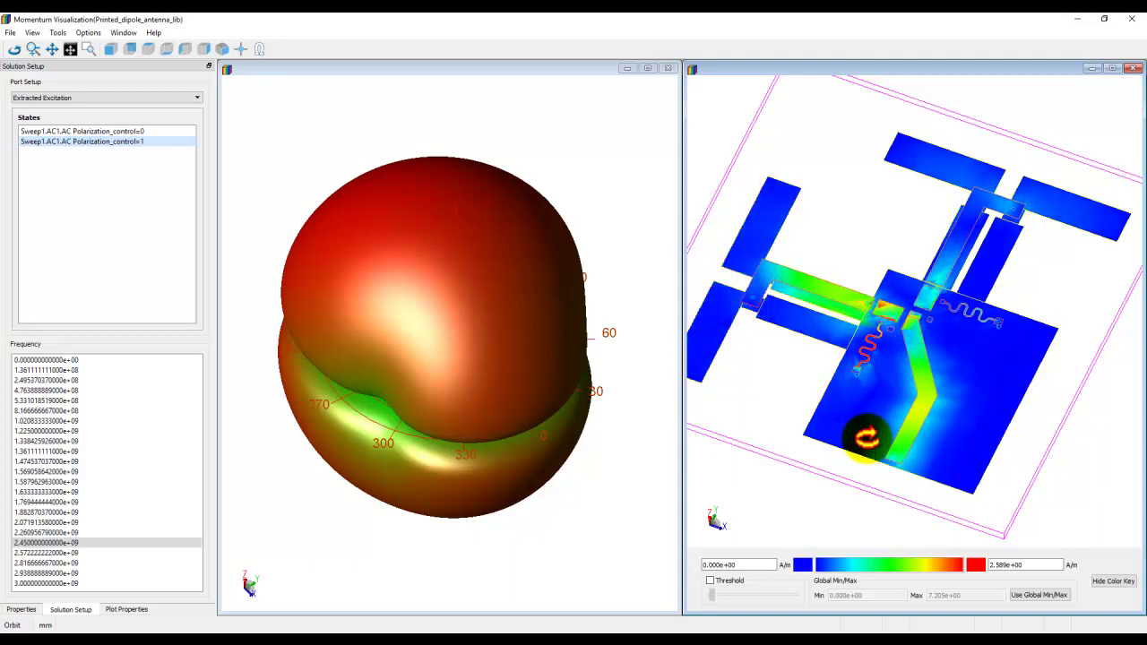
- Set the port setup to Single Port and view the Port 1 results at 1.587962963e+09 and 1.882870370e+09
{"action": "left_click", "coordinate": [120, 91]}
{"action": "left_click", "coordinate": [115, 106]}
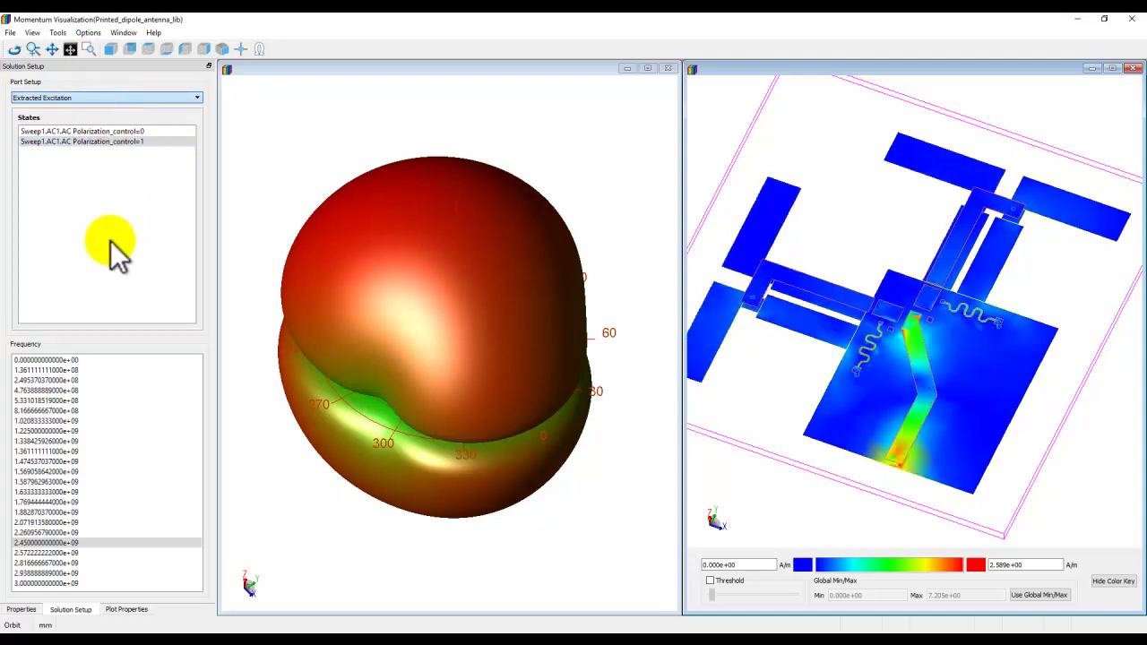
{"action": "key", "text": "Up"}
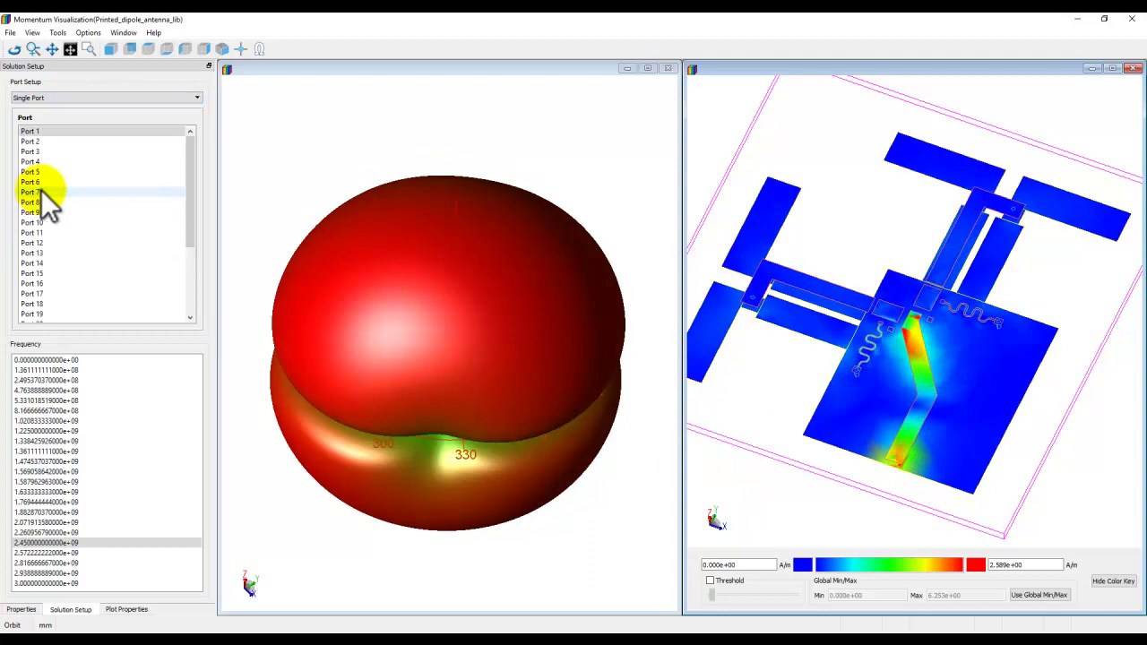
{"action": "left_click", "coordinate": [61, 484]}
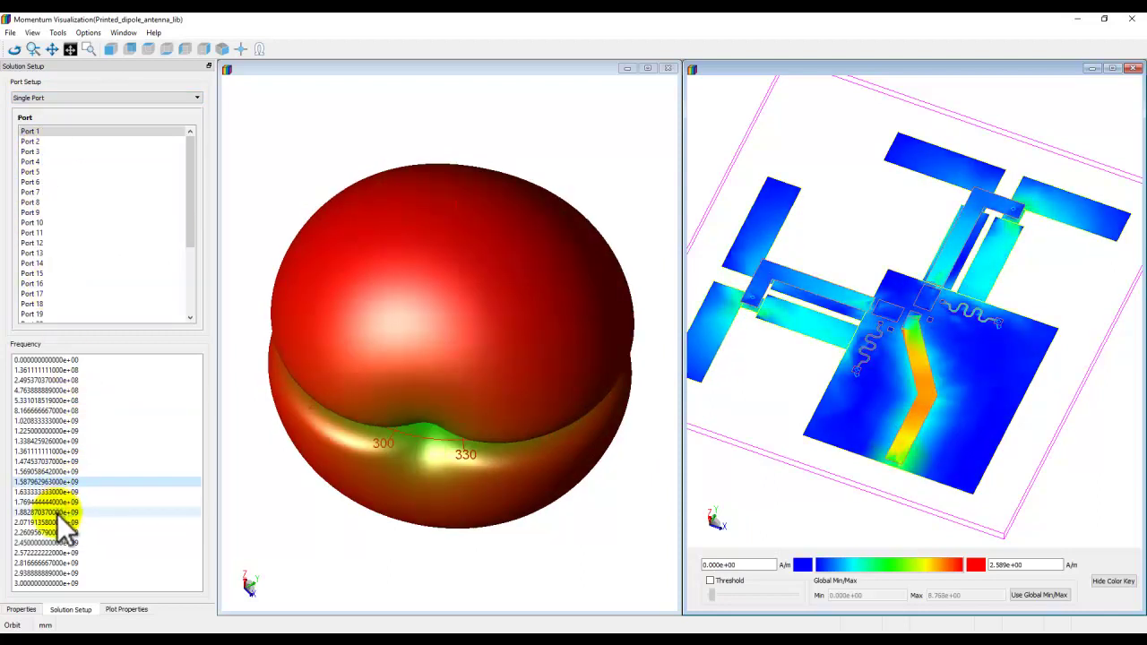
{"action": "left_click", "coordinate": [58, 513]}
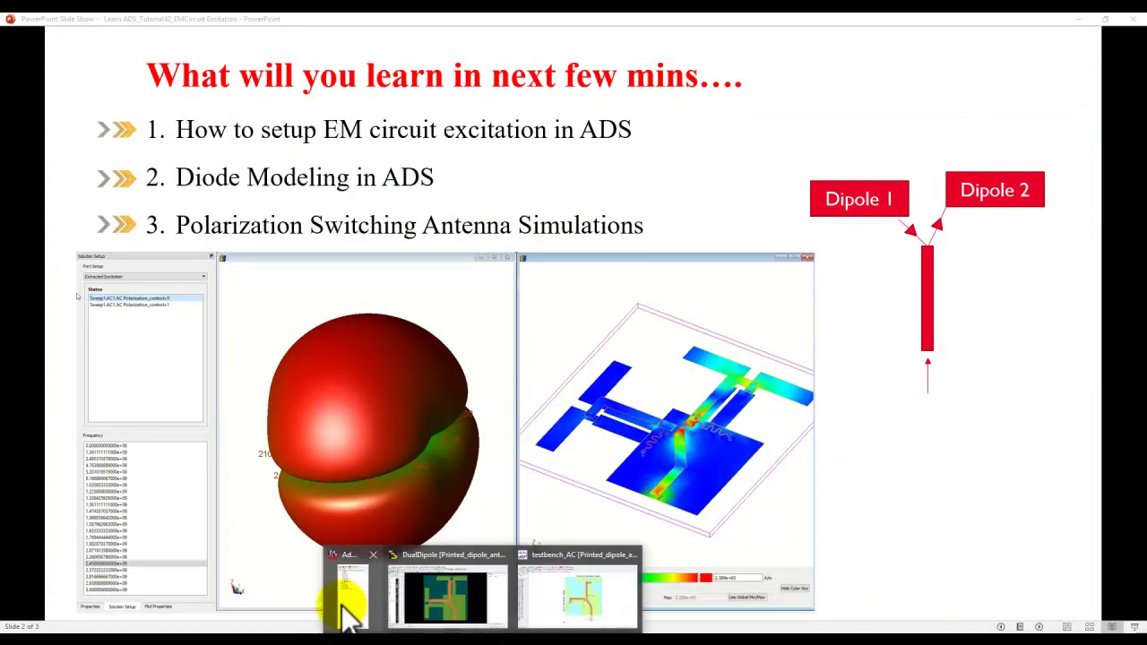
- Switch to Advanced Design System, close the circuit excitation setup with its results cleared, and close the testbench_AC schematic
{"action": "left_click", "coordinate": [344, 605]}
{"action": "left_click", "coordinate": [77, 310]}
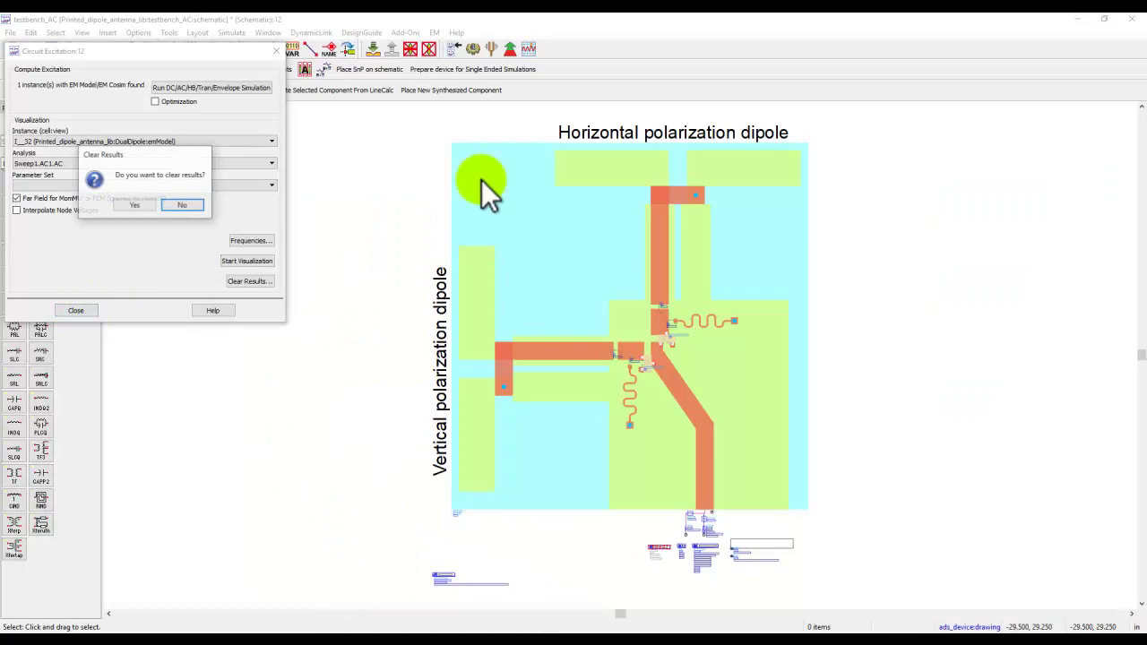
{"action": "left_click", "coordinate": [144, 205]}
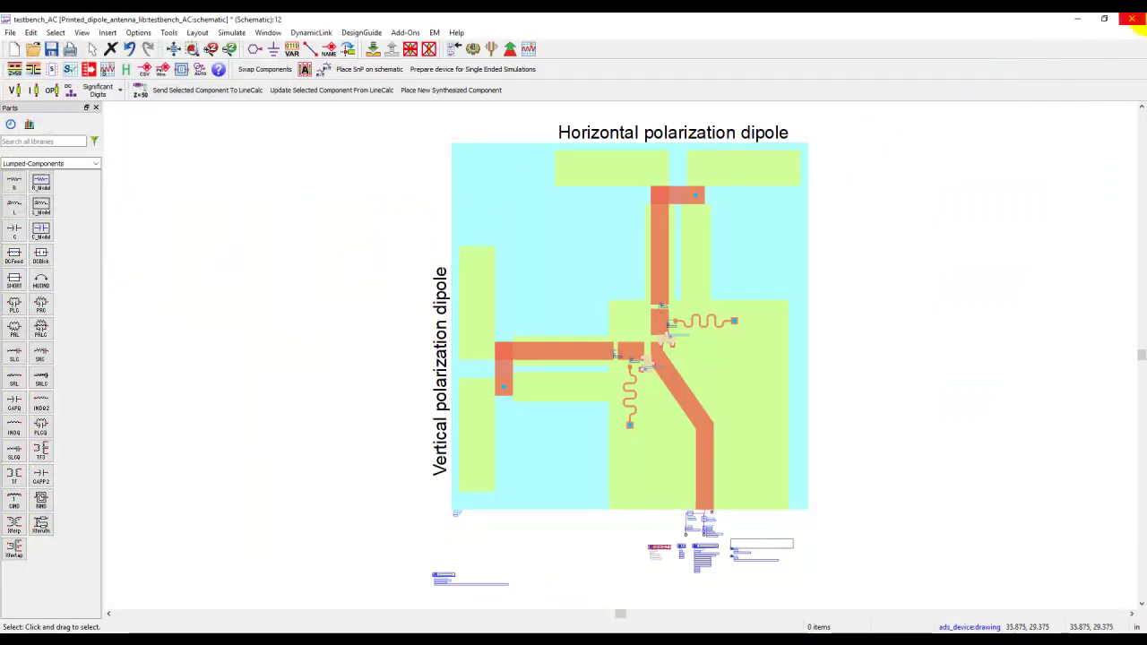
{"action": "left_click", "coordinate": [1131, 18]}
{"action": "left_click", "coordinate": [593, 347]}
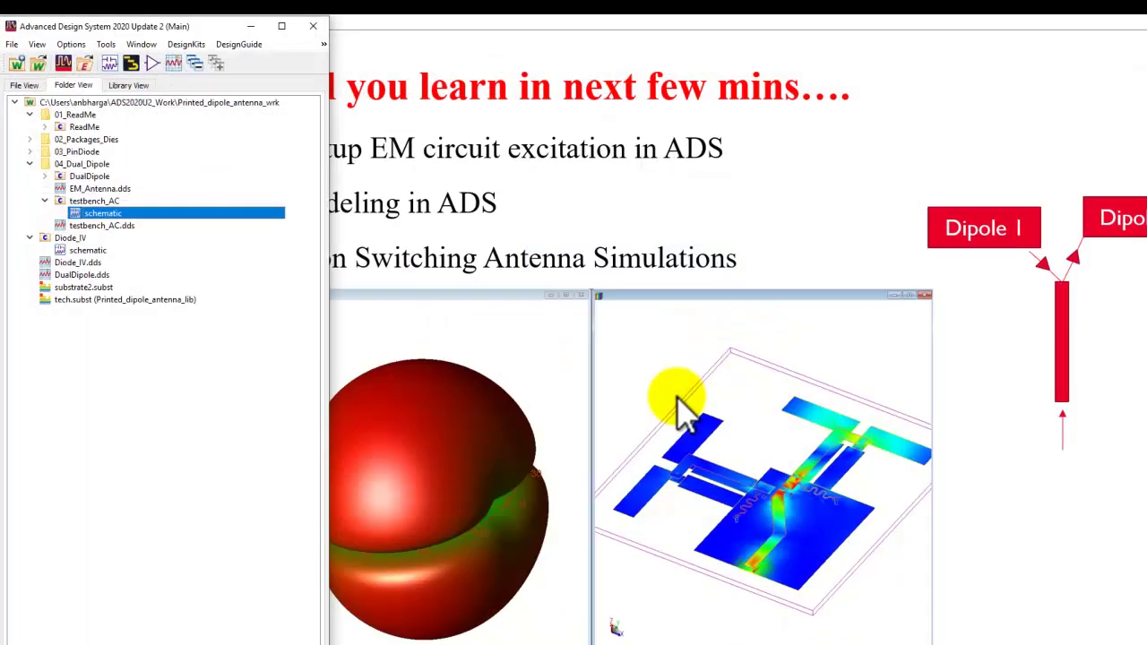
- Collapse the 01_ReadMe and 04_Dual_Dipole folders in the workspace tree
{"action": "left_click", "coordinate": [39, 154]}
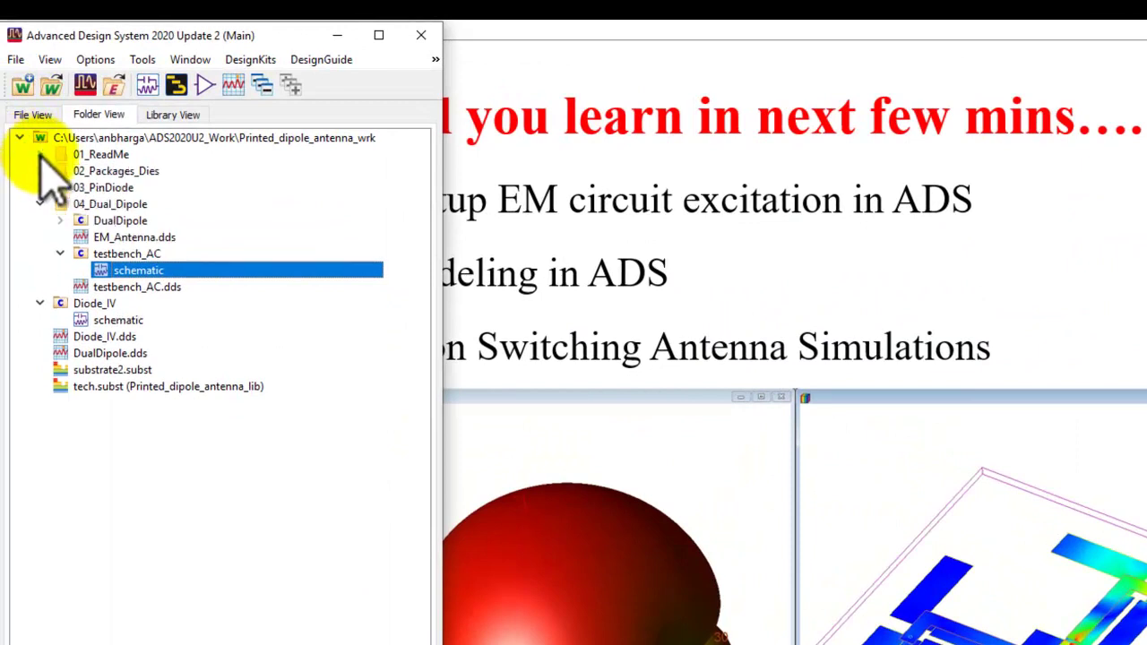
{"action": "left_click", "coordinate": [40, 203]}
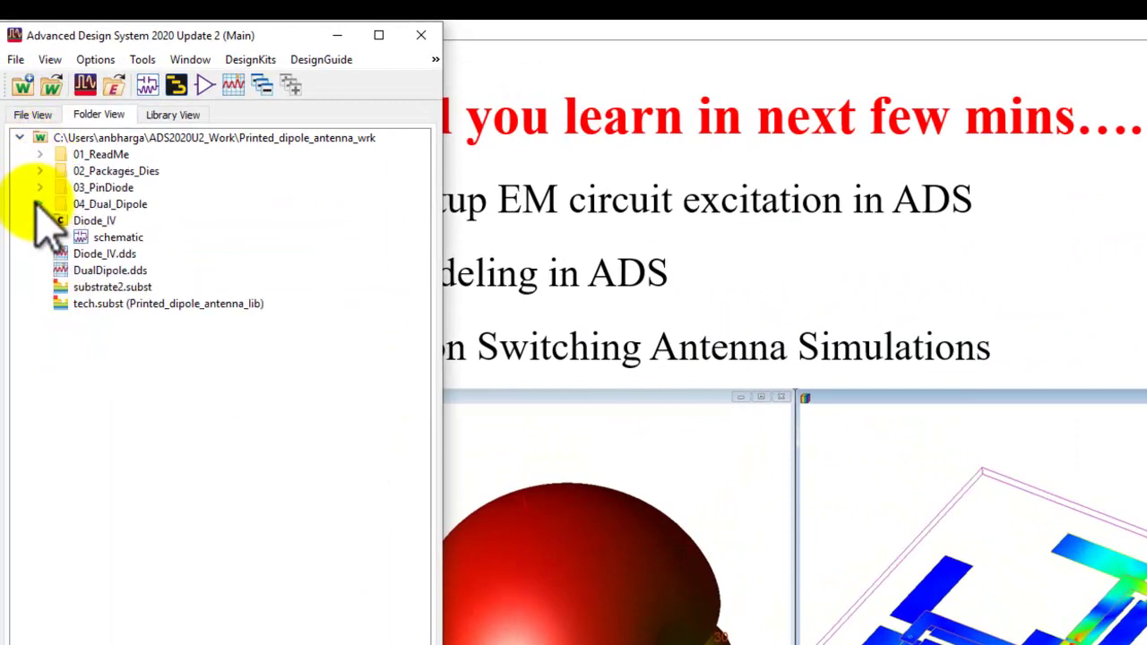
- Search the ADS examples for "excitation" and unarchive the Printed_dipole_antenna_wrk workspace to the default destination path
{"action": "left_click", "coordinate": [115, 87]}
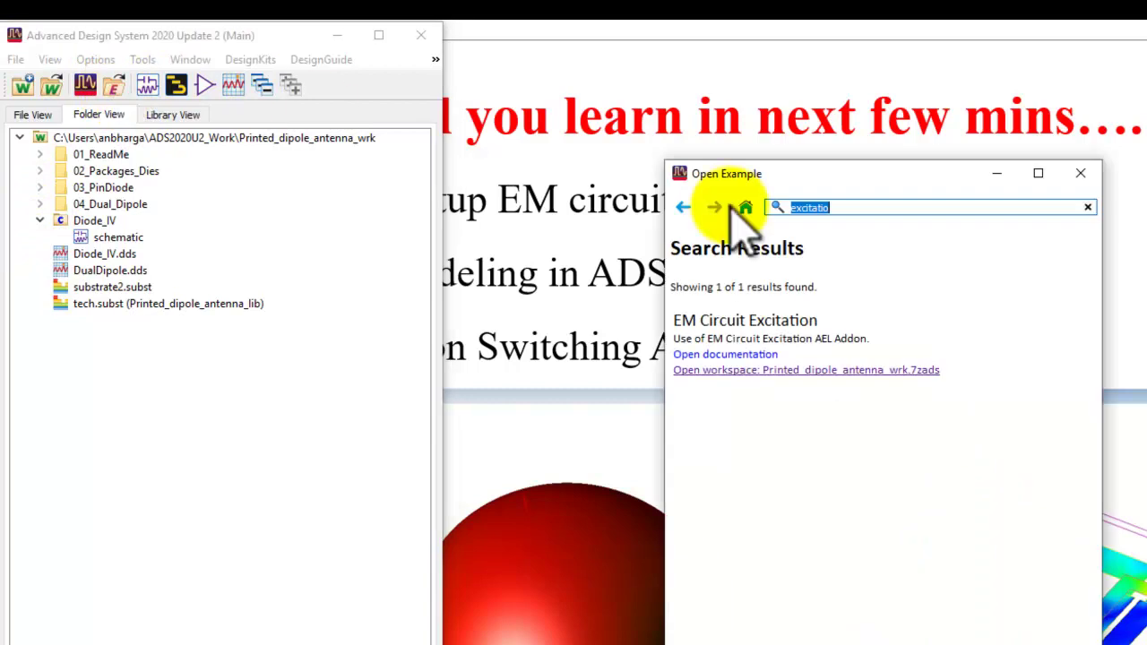
{"action": "left_click", "coordinate": [847, 208]}
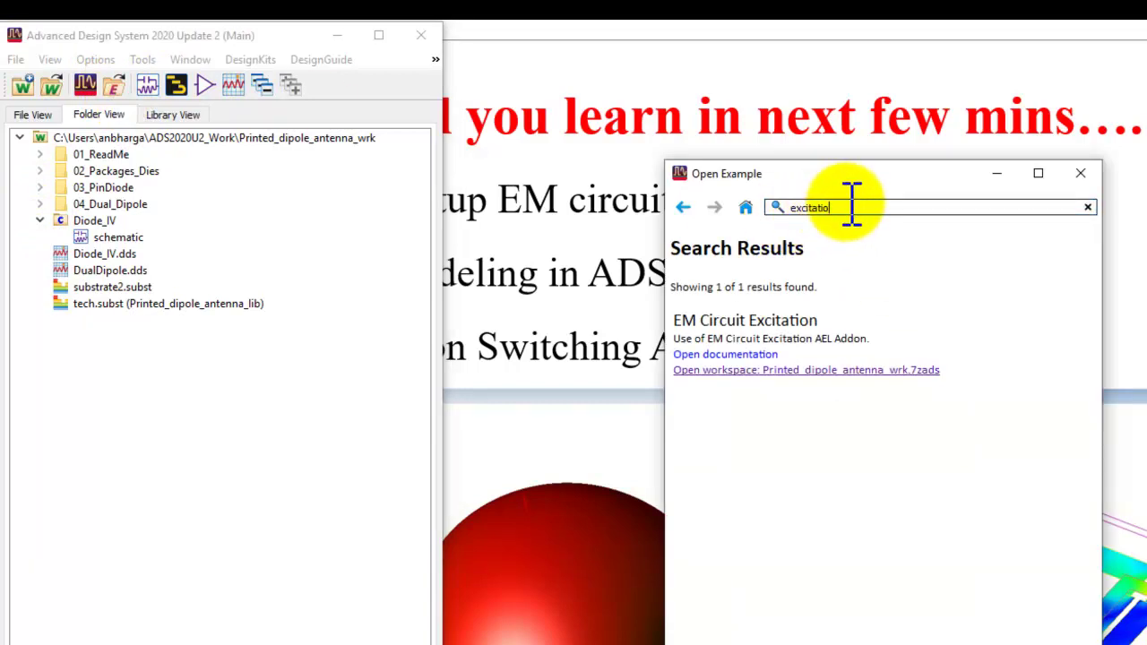
{"action": "type", "text": "n"}
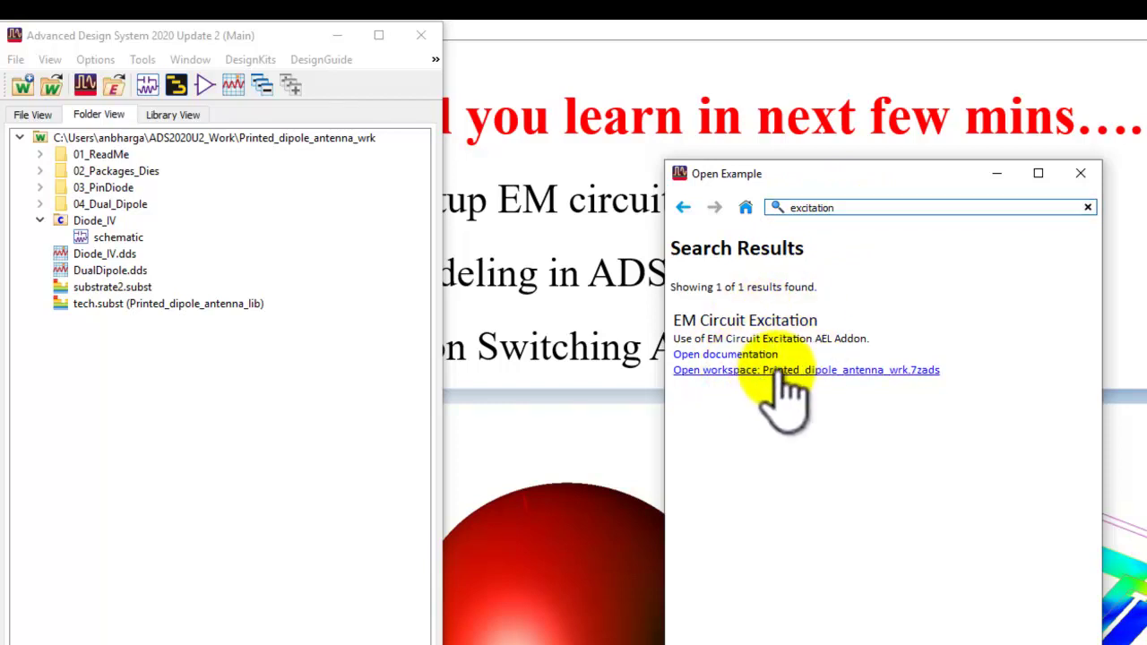
{"action": "left_click", "coordinate": [776, 371]}
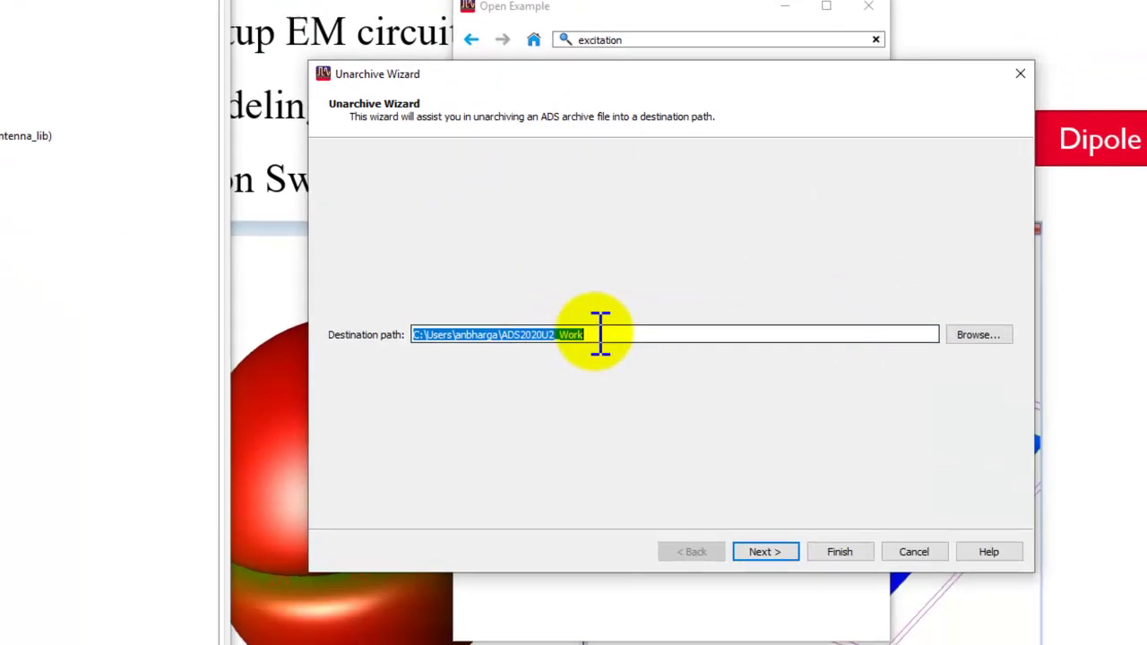
{"action": "left_click", "coordinate": [771, 552]}
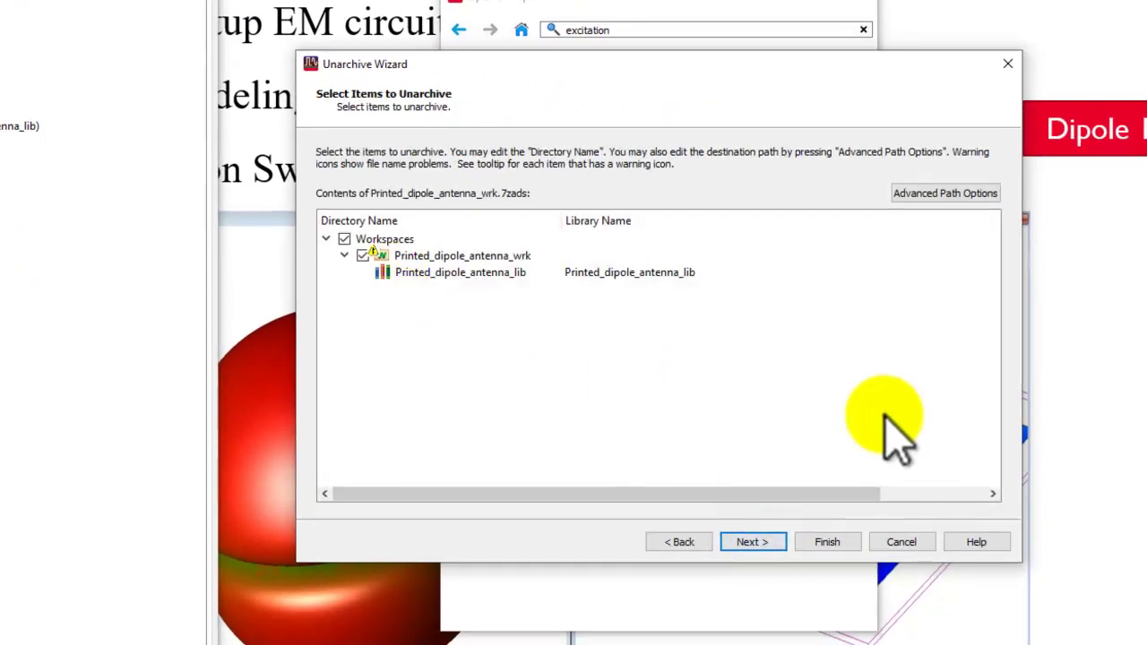
{"action": "left_click", "coordinate": [826, 542]}
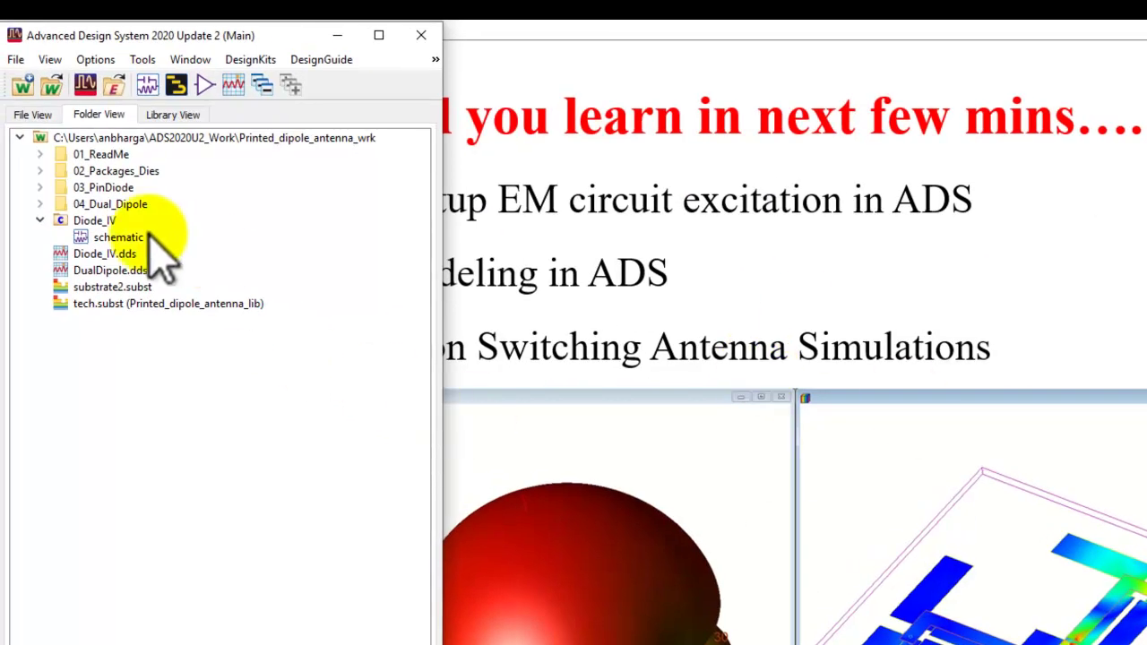
- Collapse the Diode_IV cell, then open the ReadMe schematic and examine its EM Circuit Excitation instructions and the corresponding command
{"action": "left_click", "coordinate": [39, 220]}
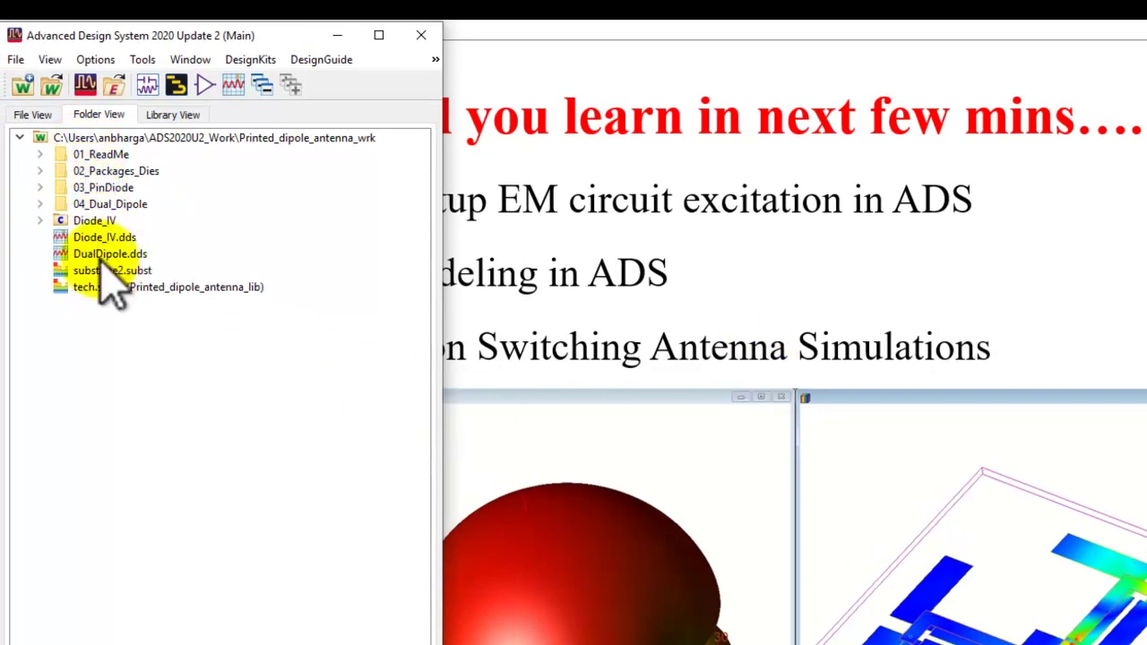
{"action": "left_click", "coordinate": [40, 154]}
{"action": "double_click", "coordinate": [117, 171]}
{"action": "double_click", "coordinate": [130, 188]}
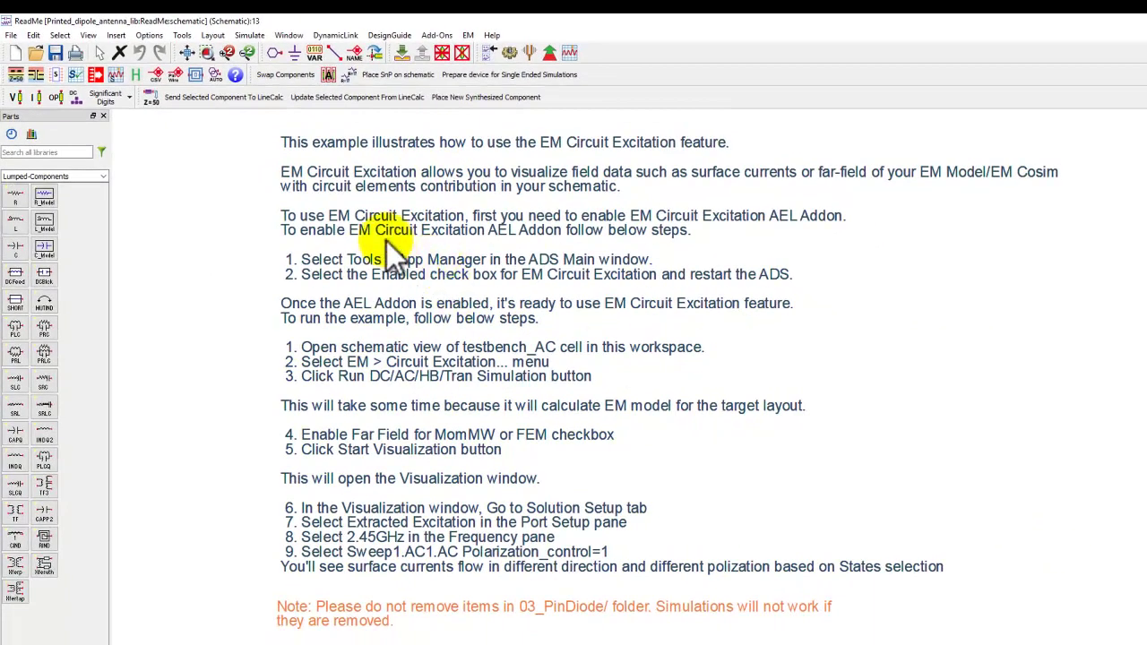
{"action": "scroll", "coordinate": [615, 351], "scroll_direction": "up", "scroll_amount": 2}
{"action": "scroll", "coordinate": [607, 338], "scroll_direction": "down", "scroll_amount": 1}
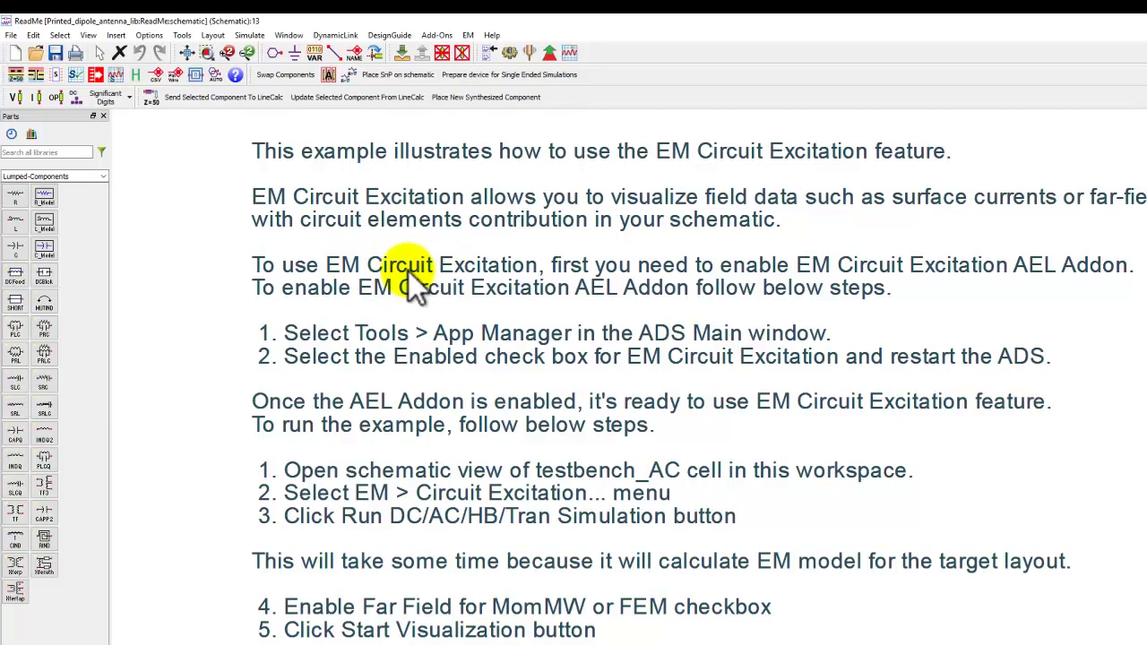
{"action": "left_click", "coordinate": [467, 36]}
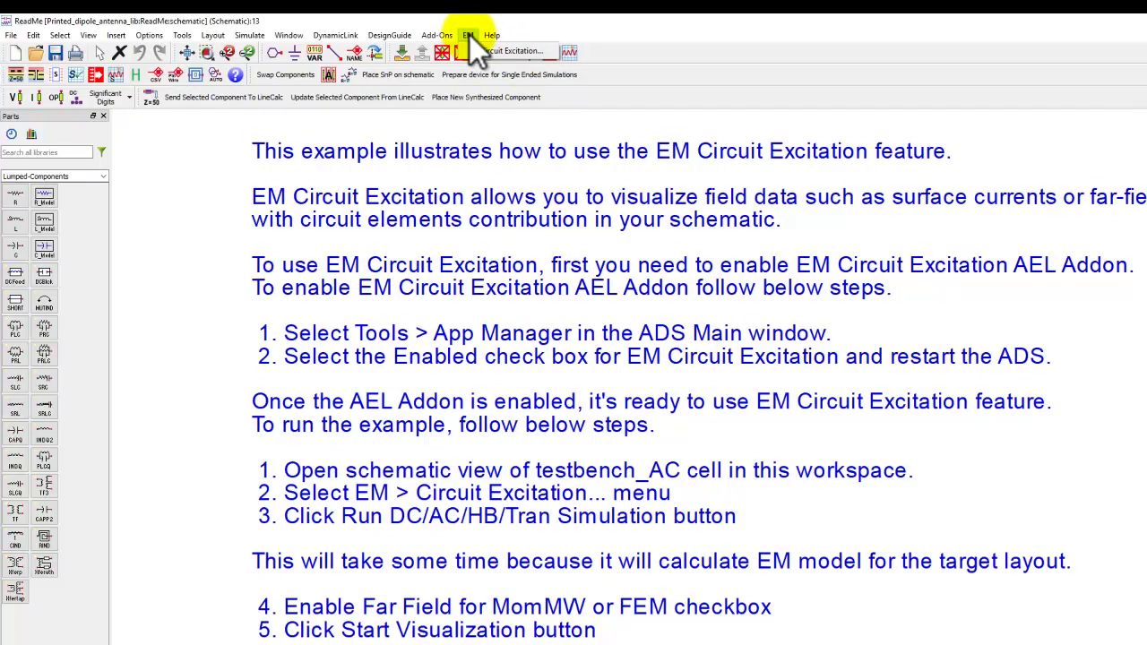
{"action": "left_click", "coordinate": [484, 54]}
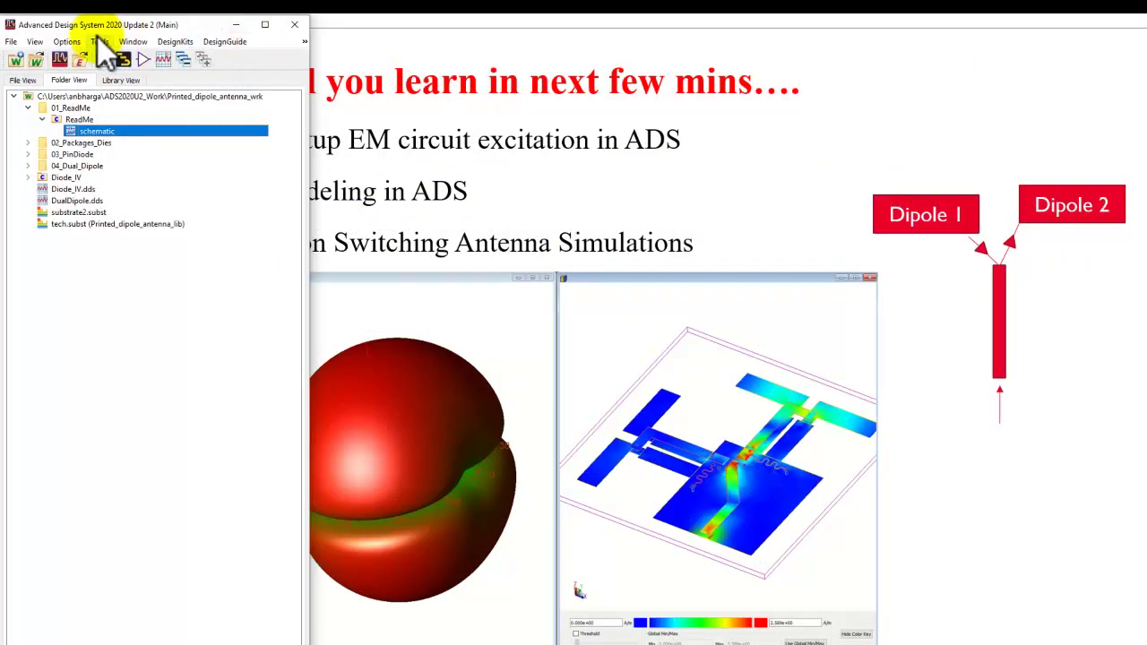
- Check in the ADS application features whether EM Circuit Excitation is enabled, and collapse the ReadMe cell
{"action": "left_click", "coordinate": [99, 42]}
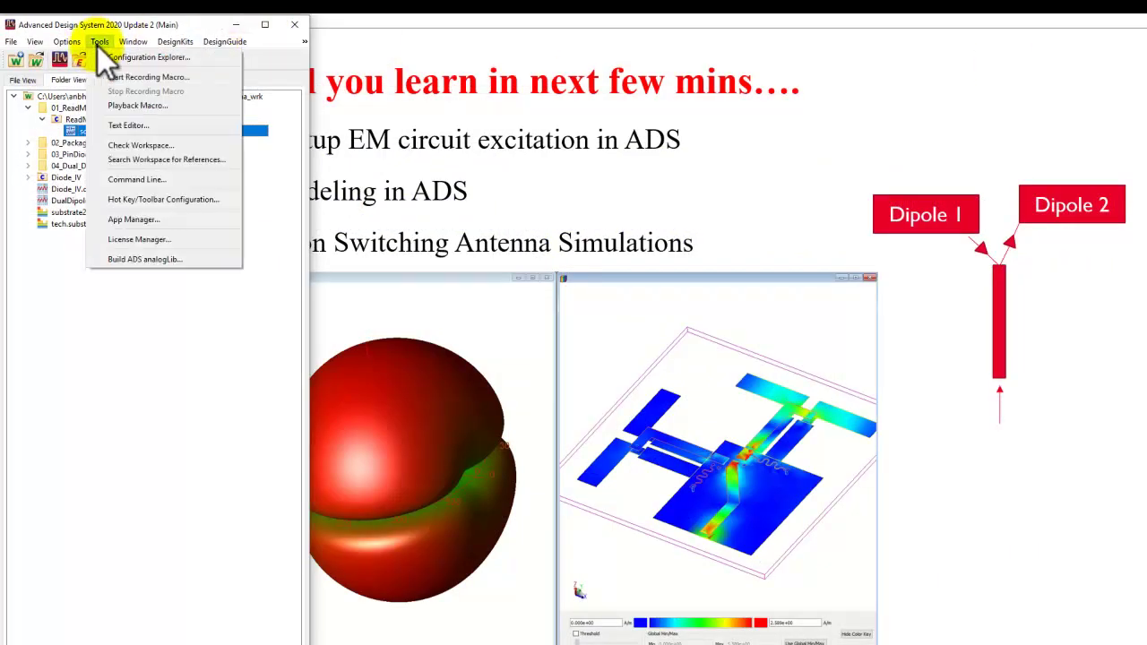
{"action": "left_click", "coordinate": [135, 220]}
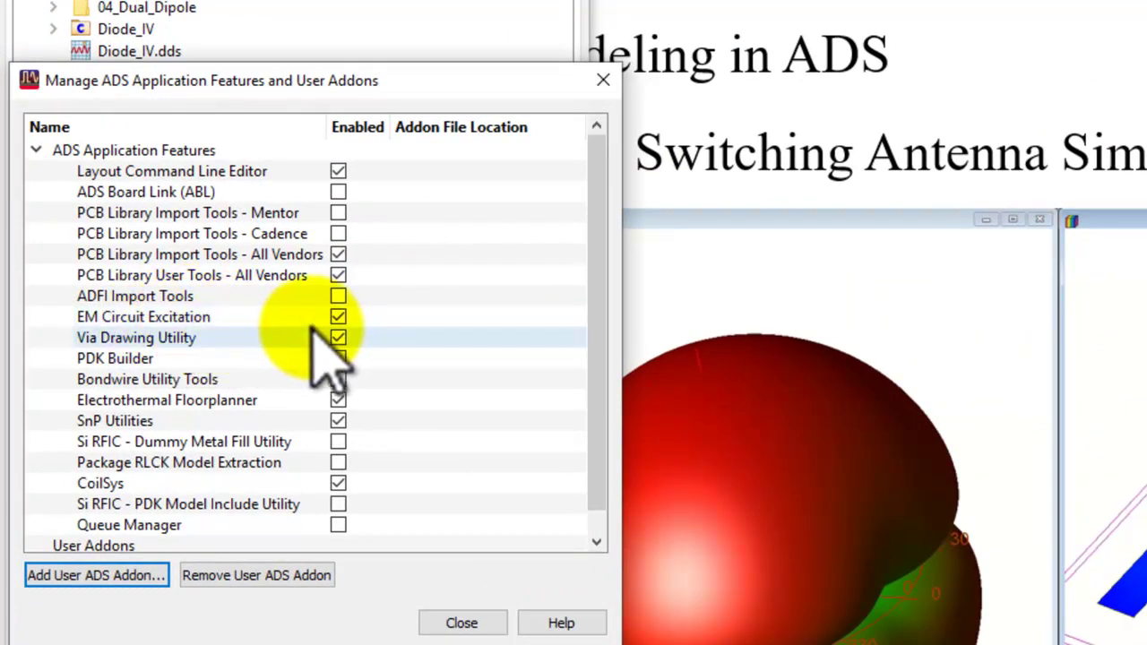
{"action": "left_click", "coordinate": [338, 336]}
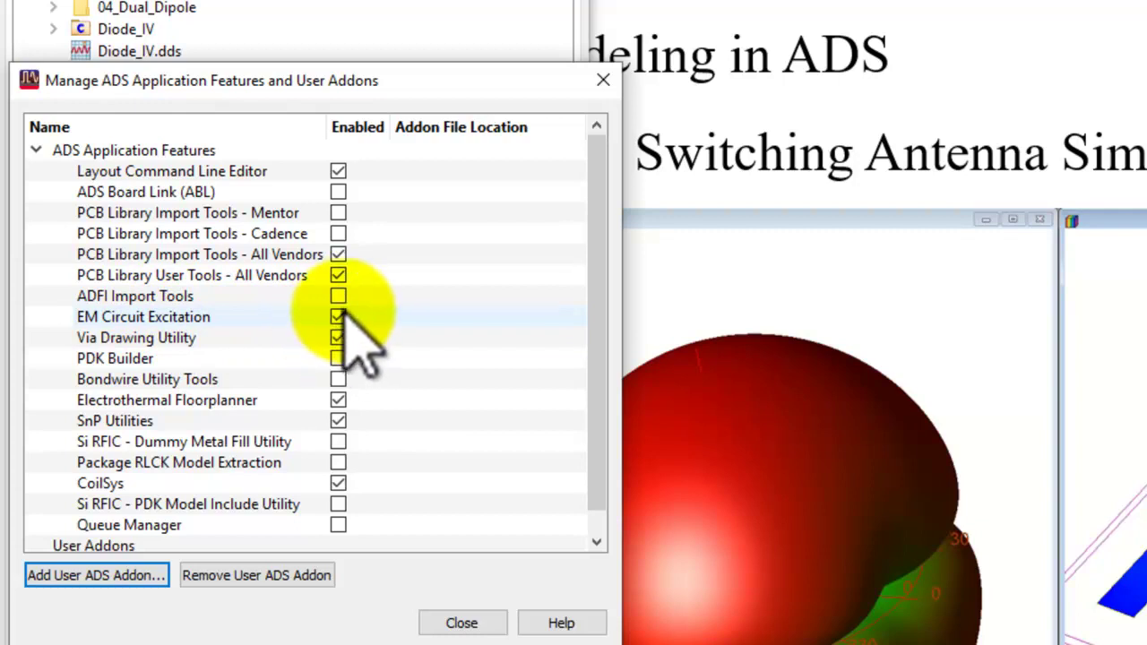
{"action": "left_click", "coordinate": [481, 618]}
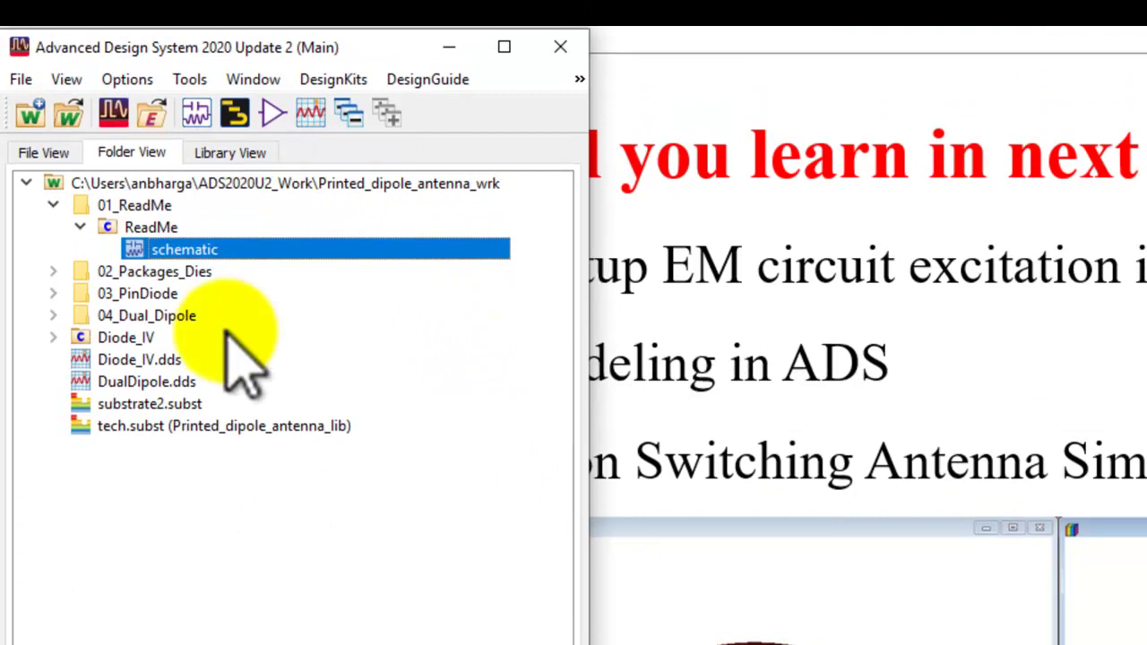
{"action": "left_click", "coordinate": [80, 227]}
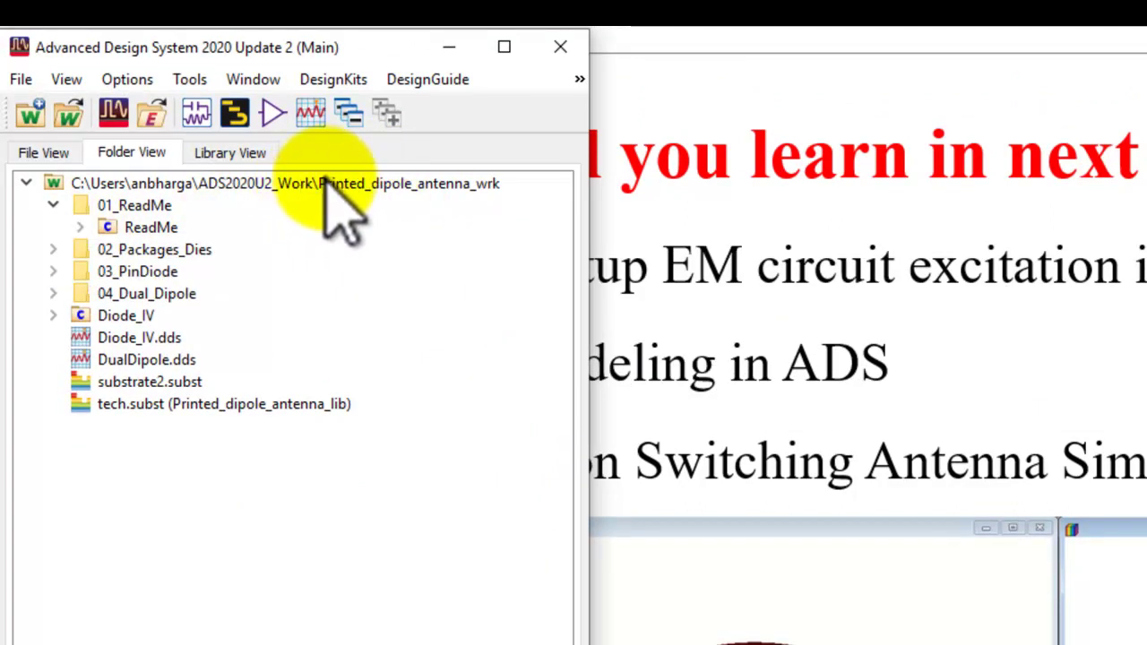
- Collapse the 01_ReadMe folder, expand 04_Dual_Dipole and open the schematic of the testbench_AC cell
{"action": "left_click", "coordinate": [53, 205]}
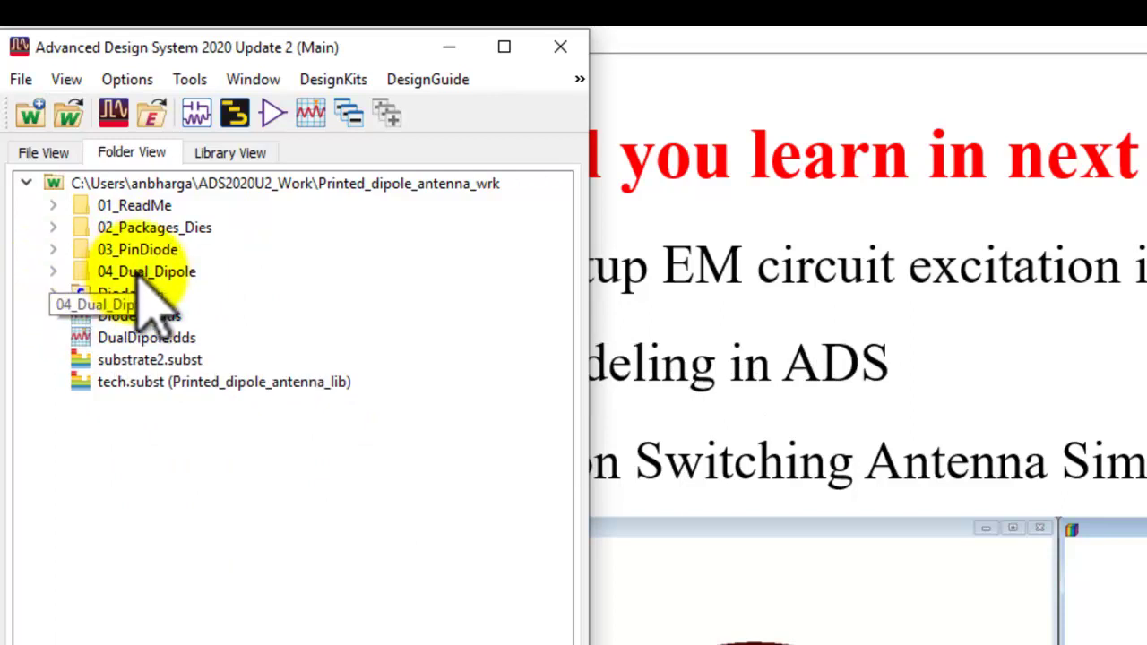
{"action": "left_click", "coordinate": [53, 272]}
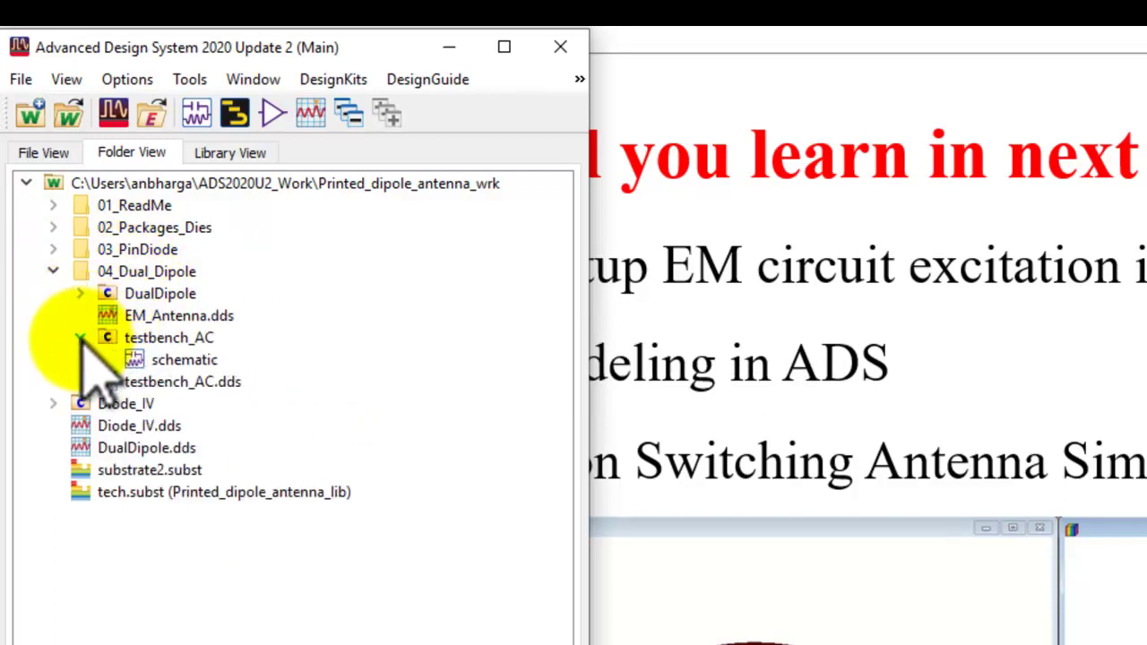
{"action": "double_click", "coordinate": [171, 360]}
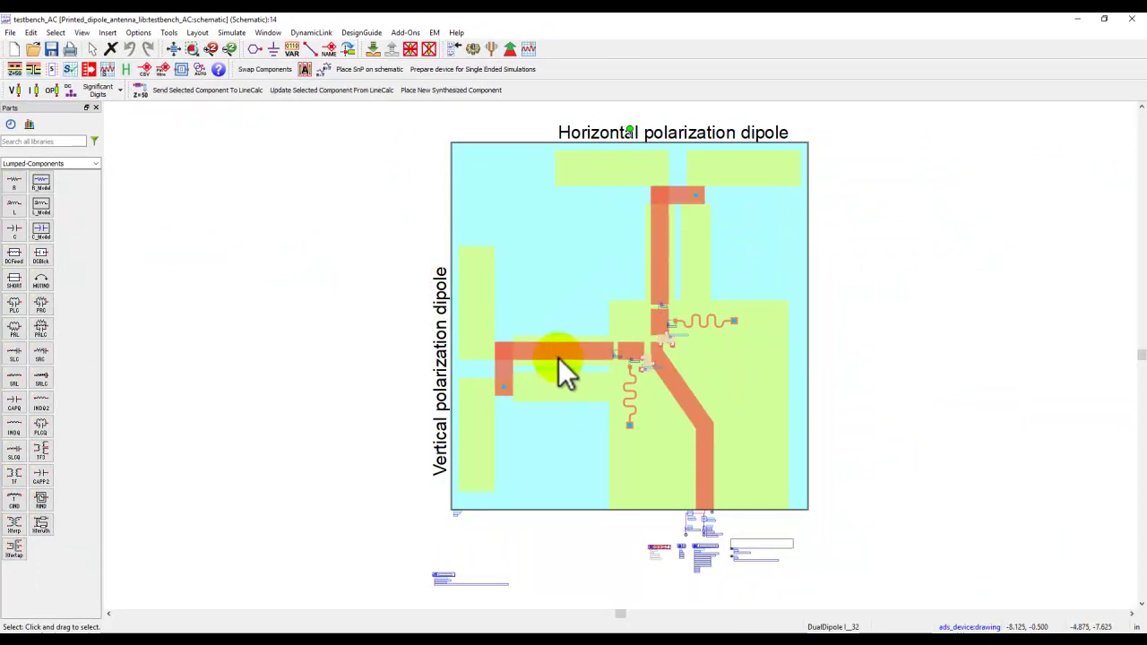
- Examine capacitor C3, resistor R4 and PIN diode package D1 placed along the vertical dipole's feed line
{"action": "scroll", "coordinate": [670, 341], "scroll_direction": "up", "scroll_amount": 6}
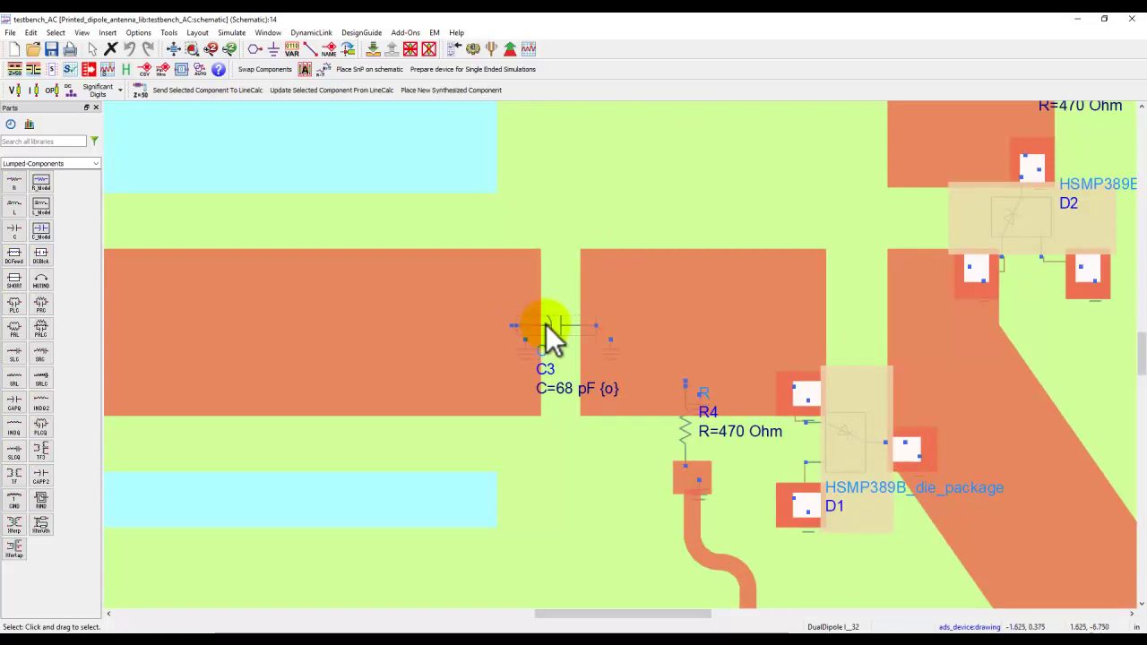
{"action": "left_click", "coordinate": [688, 423]}
{"action": "left_click", "coordinate": [847, 434]}
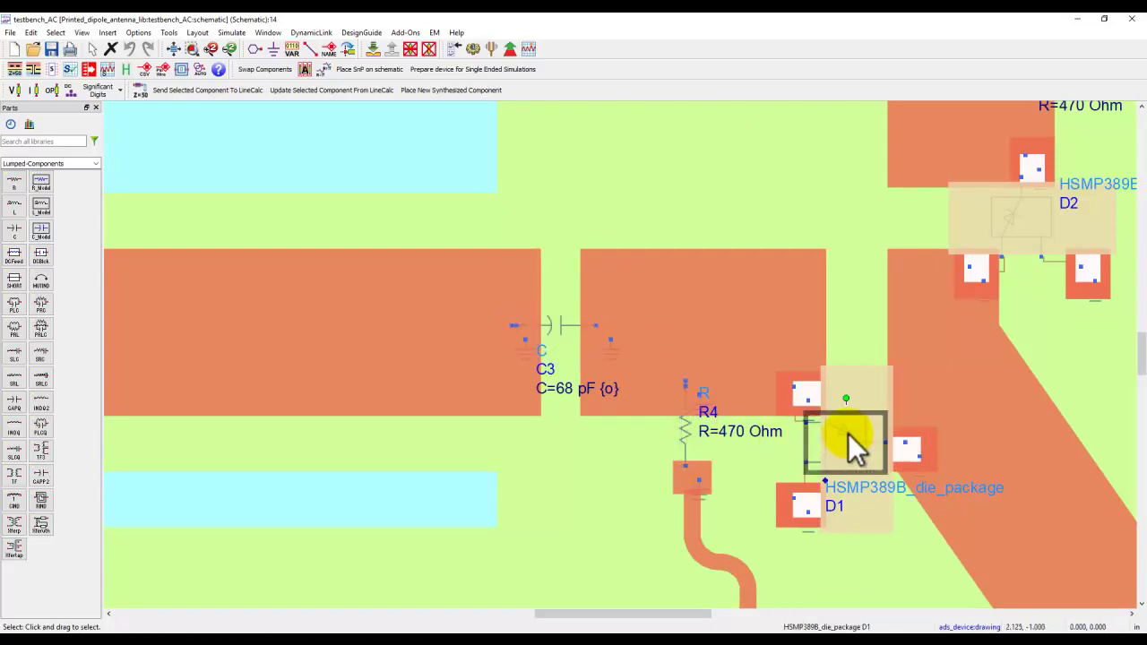
{"action": "left_click", "coordinate": [687, 421]}
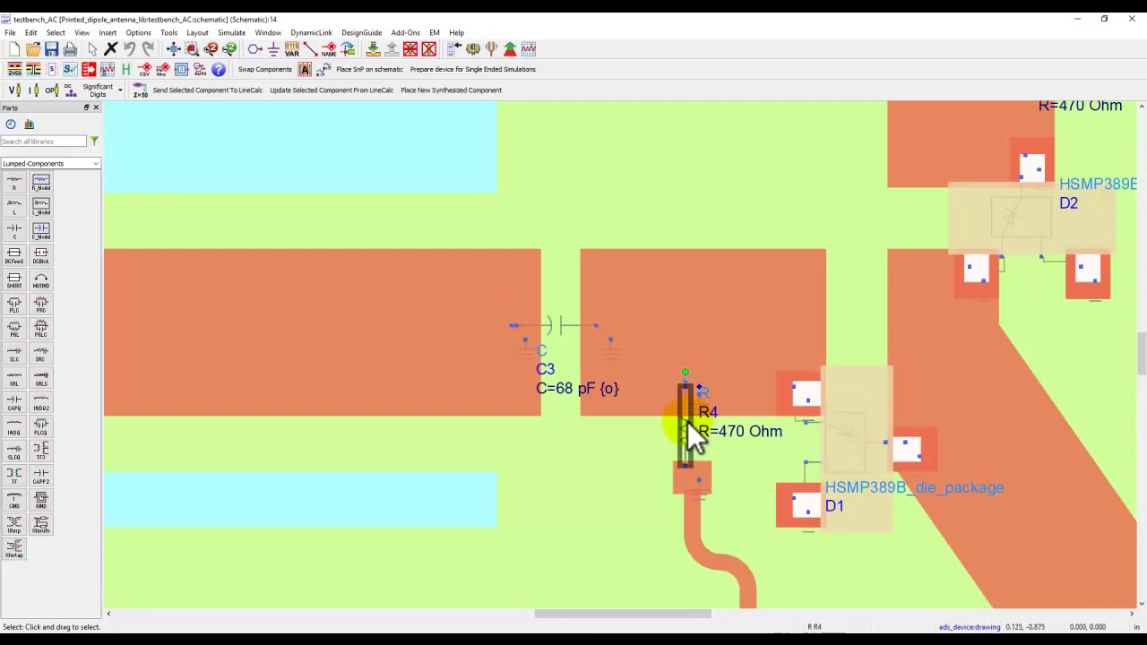
{"action": "left_click", "coordinate": [555, 324]}
{"action": "scroll", "coordinate": [727, 296], "scroll_direction": "down", "scroll_amount": 4}
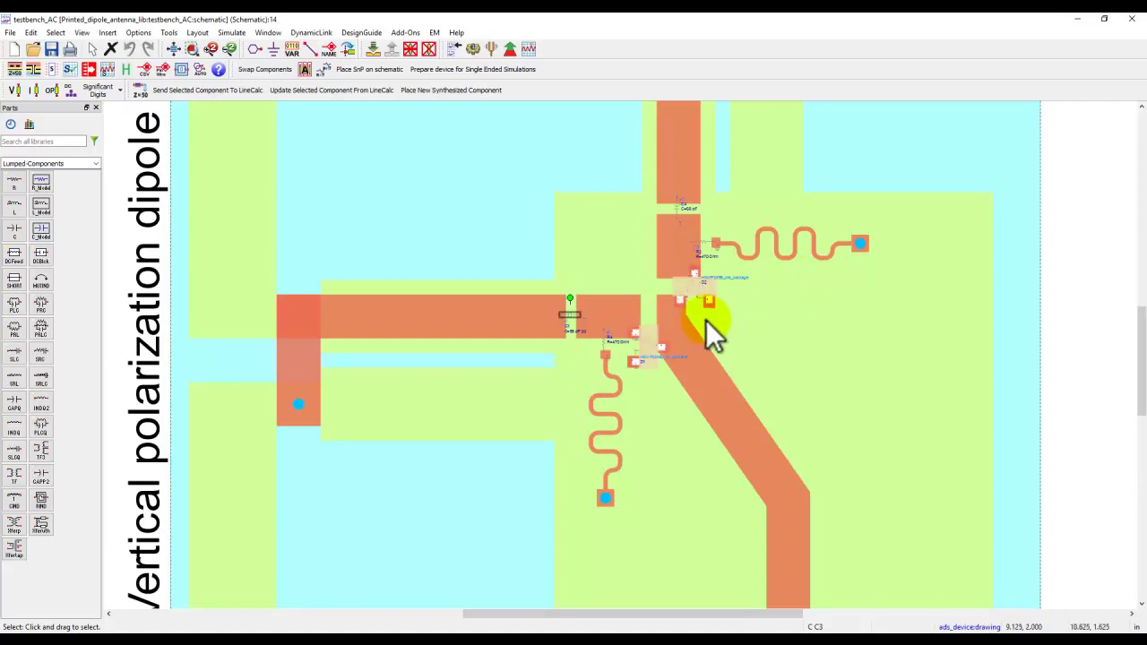
{"action": "scroll", "coordinate": [792, 281], "scroll_direction": "down", "scroll_amount": 3}
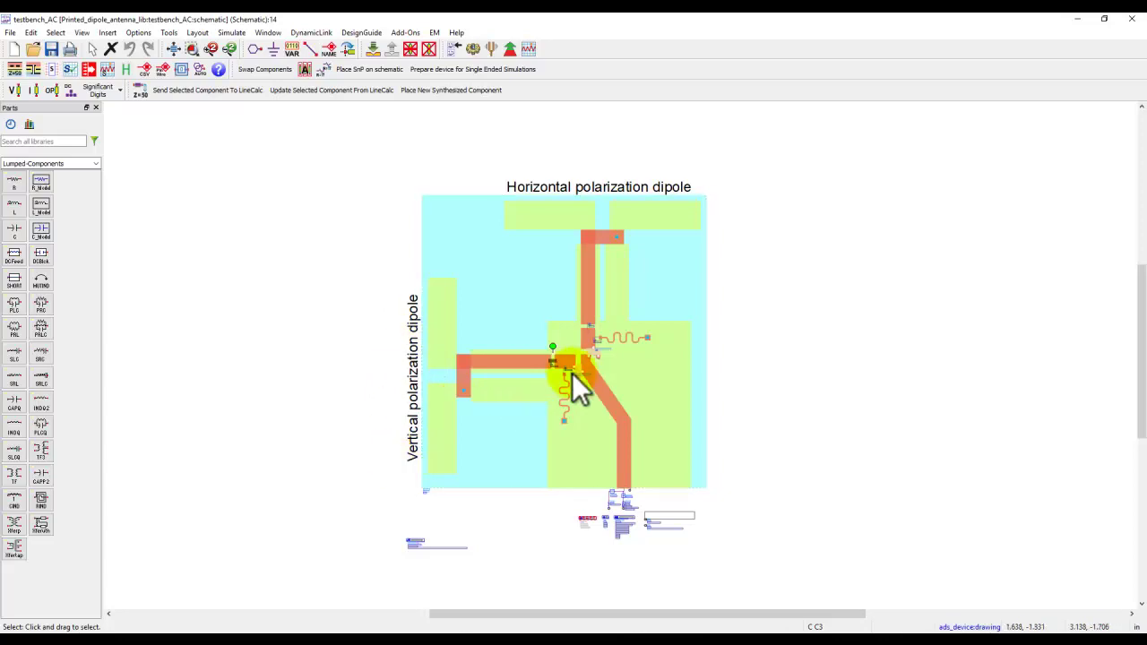
{"action": "scroll", "coordinate": [554, 375], "scroll_direction": "up", "scroll_amount": 5}
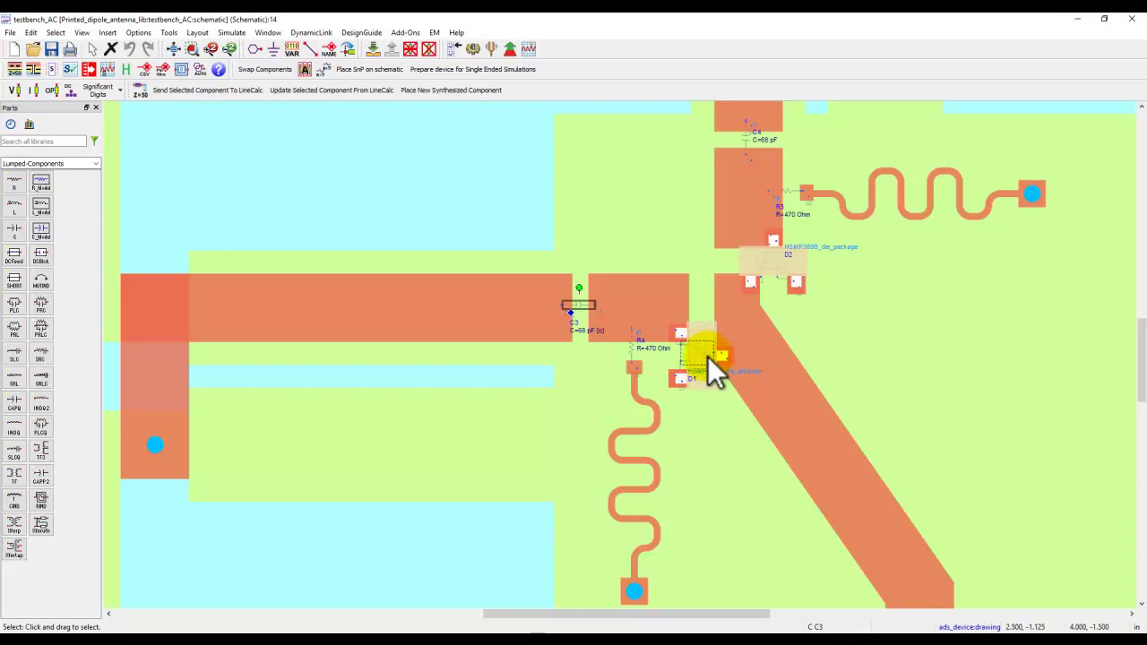
{"action": "scroll", "coordinate": [700, 348], "scroll_direction": "down", "scroll_amount": 5}
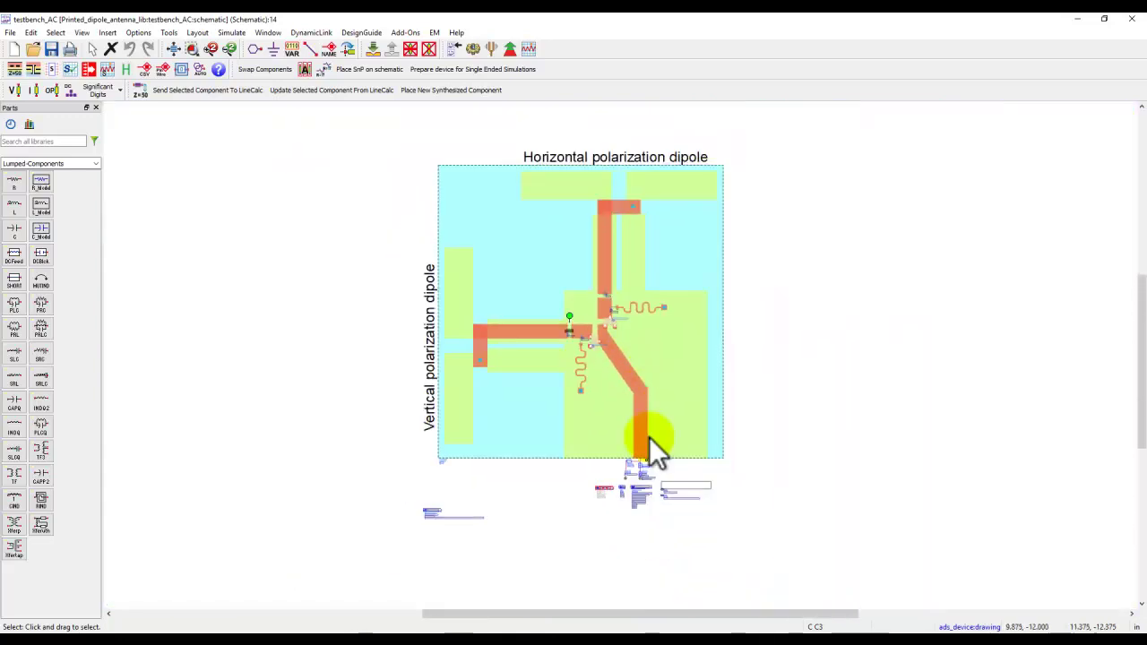
- Examine the Parameter Sweep settings and the Polarization_control and V_control variable definitions below the antenna
{"action": "scroll", "coordinate": [645, 389], "scroll_direction": "up", "scroll_amount": 5}
{"action": "scroll", "coordinate": [616, 351], "scroll_direction": "up", "scroll_amount": 2}
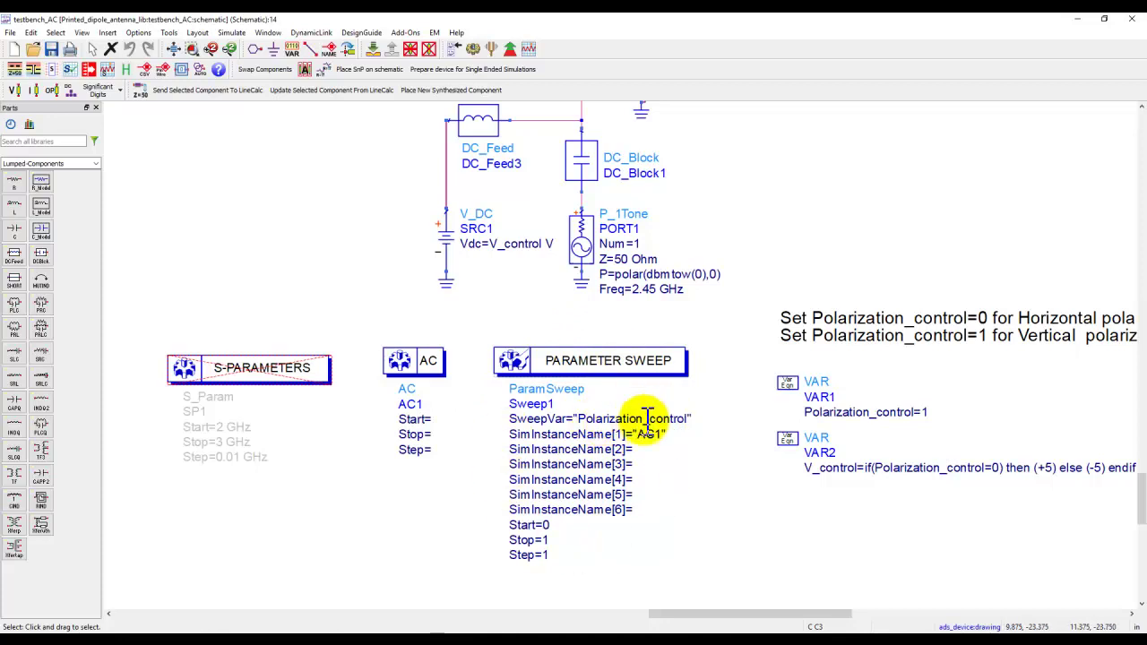
{"action": "left_click", "coordinate": [550, 534]}
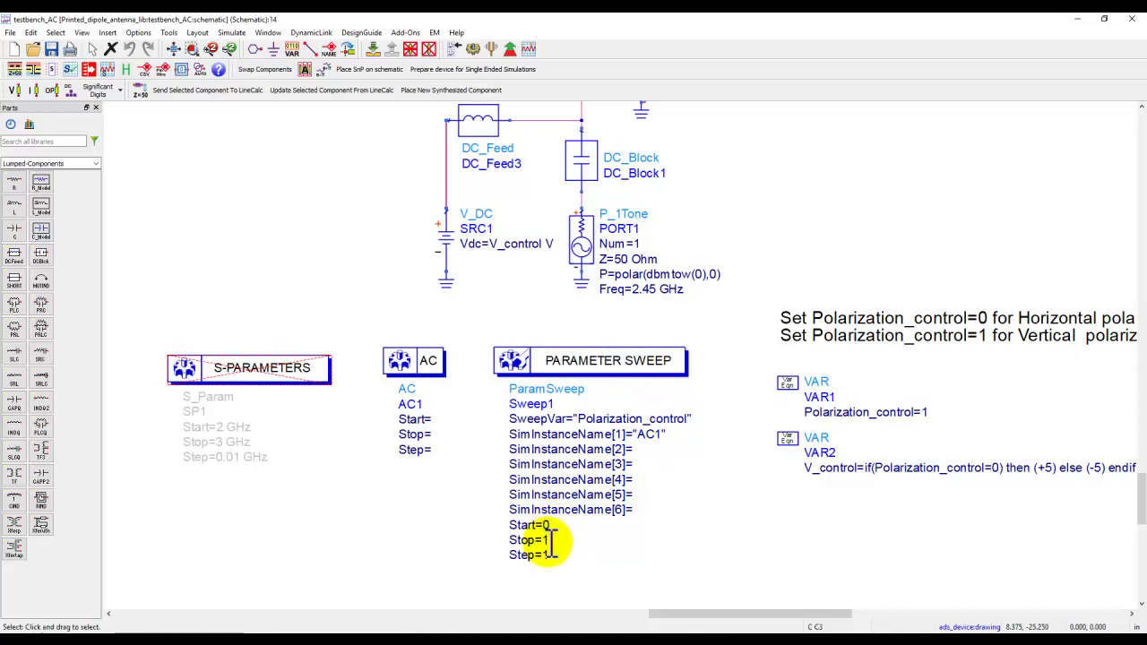
{"action": "middle_click_drag", "start_coordinate": [861, 499], "coordinate": [588, 520]}
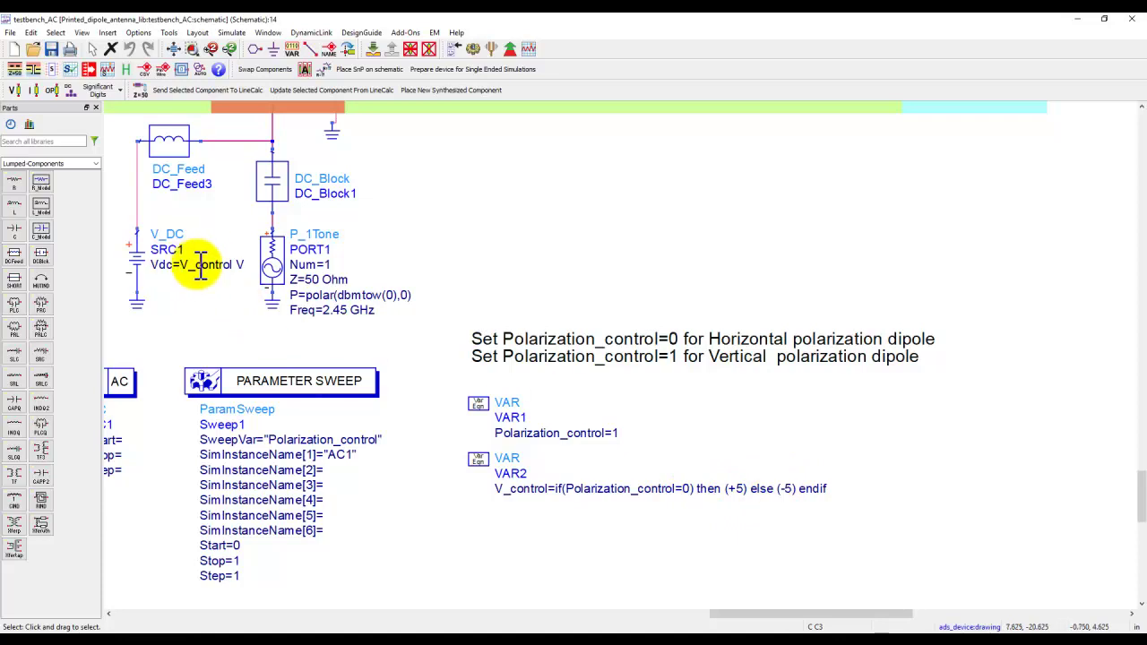
- Trace the feed line to the two dipoles and inspect diode packages D2 and D1 at the branching point
{"action": "scroll", "coordinate": [484, 256], "scroll_direction": "down", "scroll_amount": 2}
{"action": "middle_click_drag", "start_coordinate": [604, 347], "coordinate": [660, 520]}
{"action": "scroll", "coordinate": [615, 327], "scroll_direction": "up", "scroll_amount": 1}
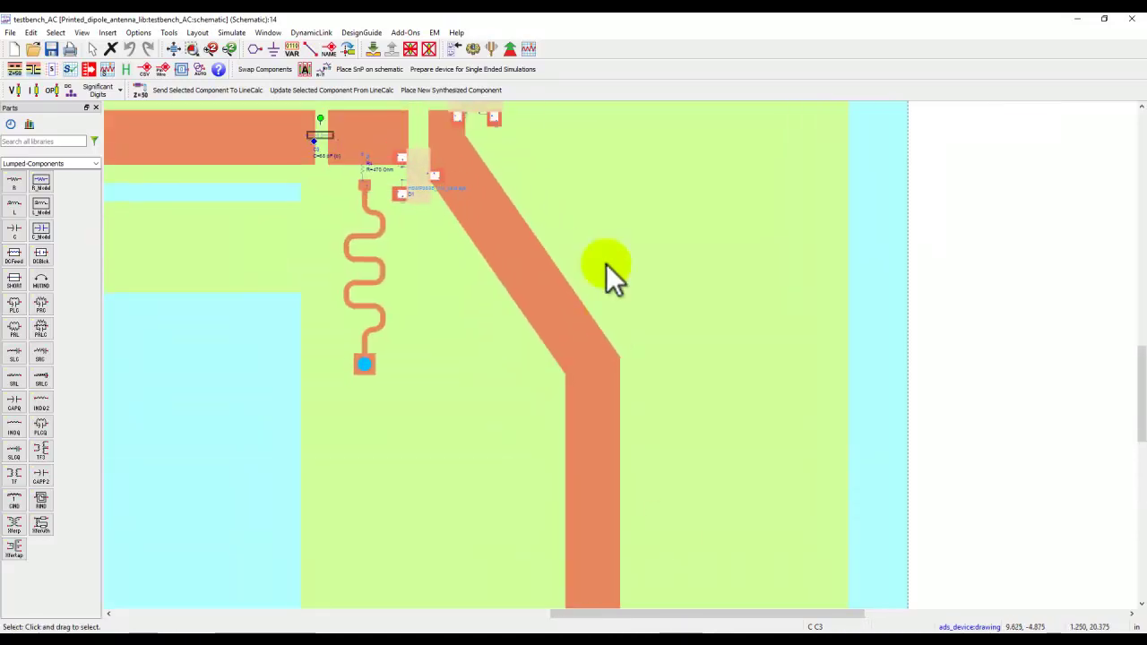
{"action": "middle_click_drag", "start_coordinate": [614, 328], "coordinate": [661, 448]}
{"action": "scroll", "coordinate": [528, 297], "scroll_direction": "up", "scroll_amount": 3}
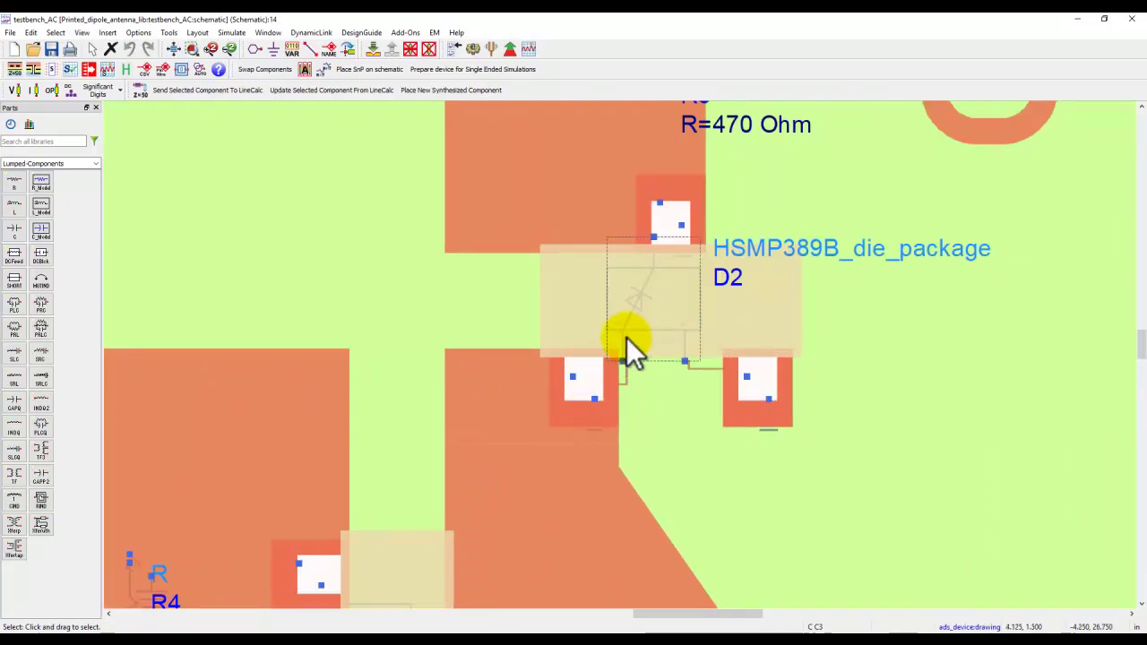
{"action": "scroll", "coordinate": [663, 295], "scroll_direction": "down", "scroll_amount": 5}
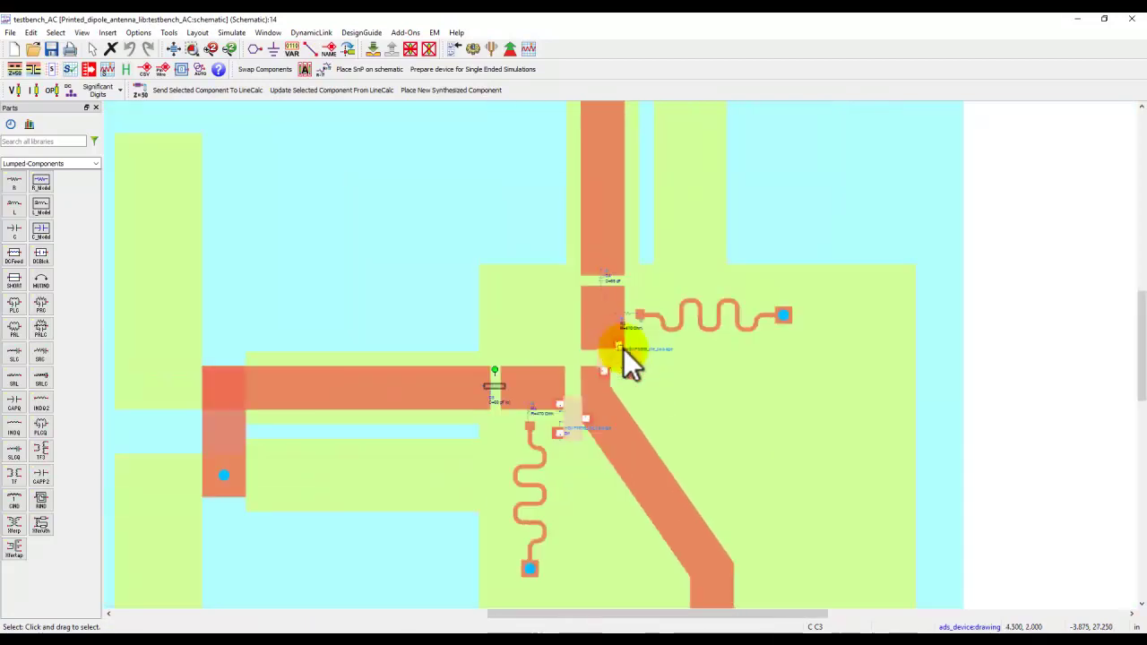
{"action": "left_click", "coordinate": [658, 207]}
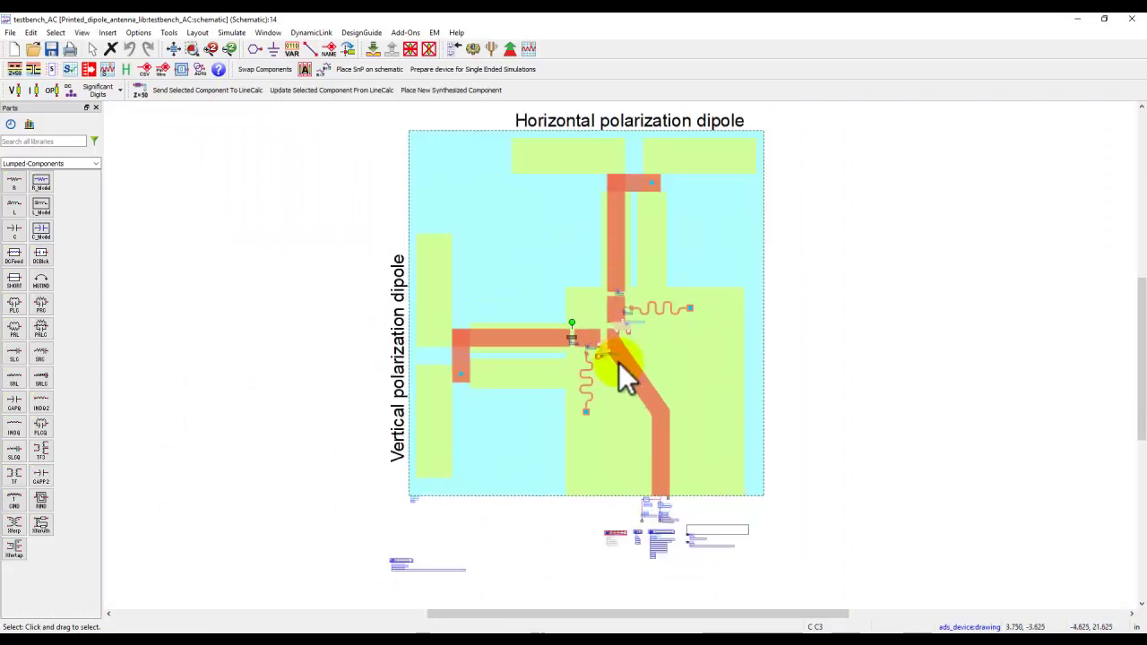
{"action": "scroll", "coordinate": [615, 394], "scroll_direction": "up", "scroll_amount": 5}
{"action": "scroll", "coordinate": [631, 433], "scroll_direction": "up", "scroll_amount": 2}
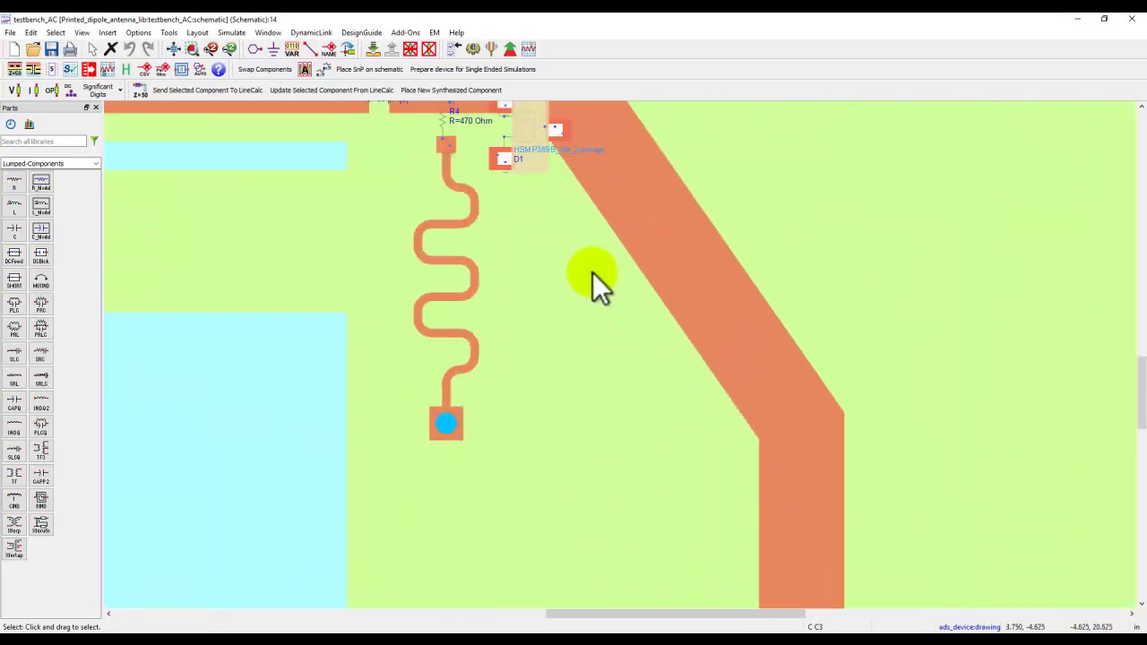
{"action": "middle_click_drag", "start_coordinate": [593, 272], "coordinate": [587, 420]}
{"action": "scroll", "coordinate": [525, 286], "scroll_direction": "up", "scroll_amount": 3}
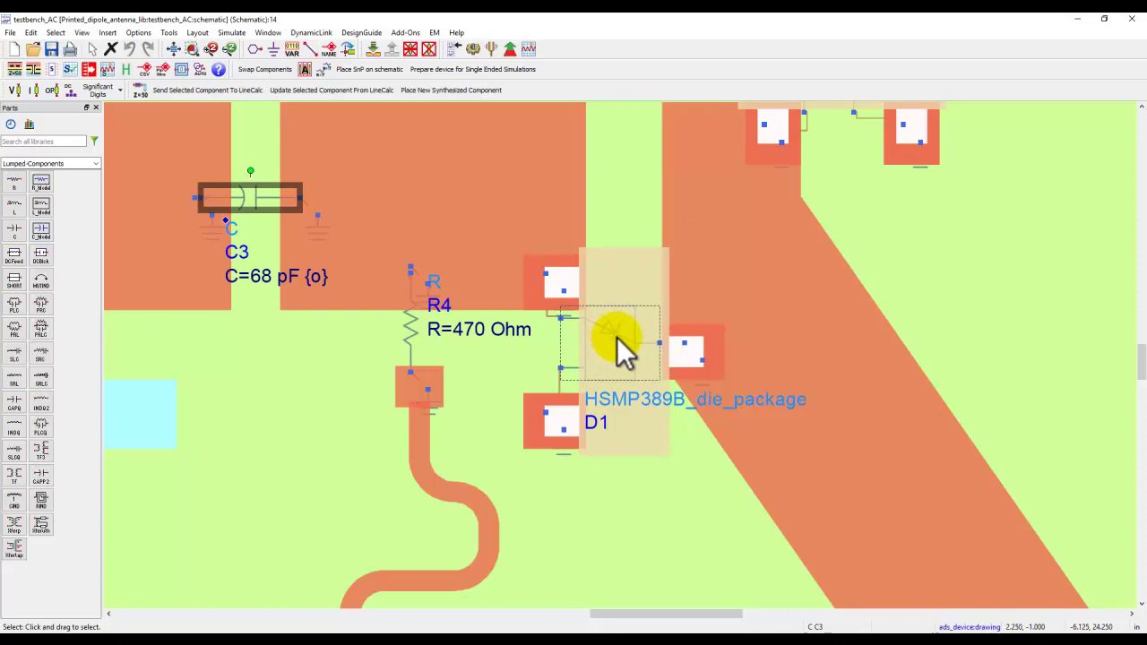
{"action": "mouse_move", "coordinate": [627, 345]}
{"action": "left_mouse_down"}
{"action": "mouse_move", "coordinate": [703, 368]}
{"action": "mouse_move", "coordinate": [627, 341]}
{"action": "left_mouse_up"}
{"action": "scroll", "coordinate": [618, 353], "scroll_direction": "down", "scroll_amount": 5}
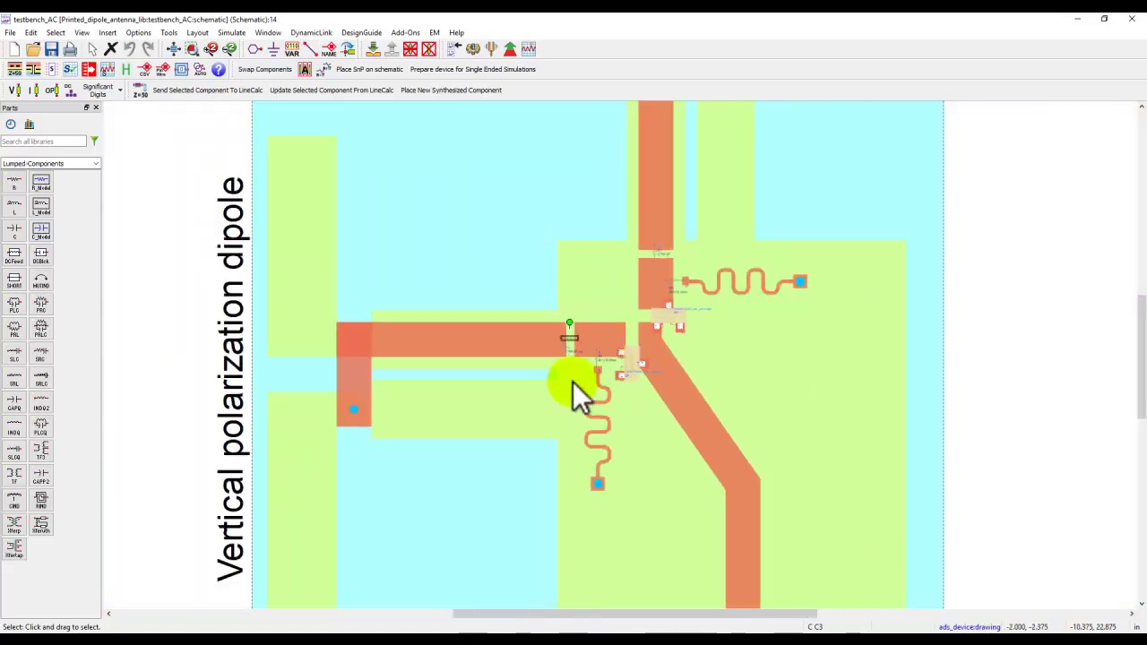
- Examine the V_DC bias source with its DC feed and the P_1Tone source with its DC block at the antenna input
{"action": "scroll", "coordinate": [582, 511], "scroll_direction": "down", "scroll_amount": 3}
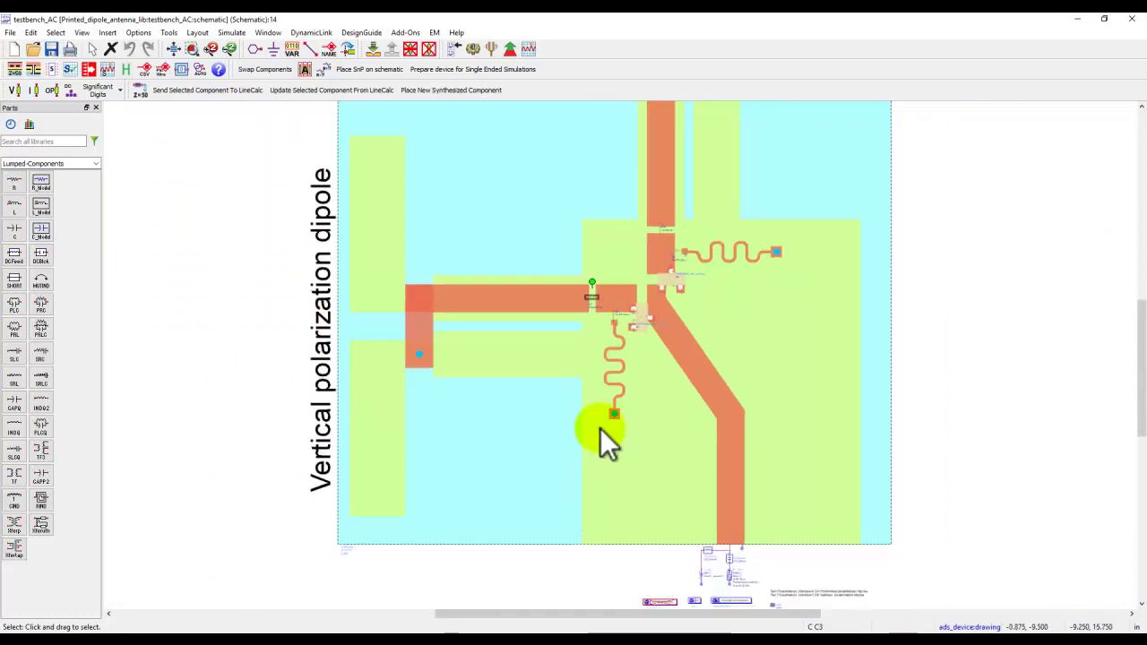
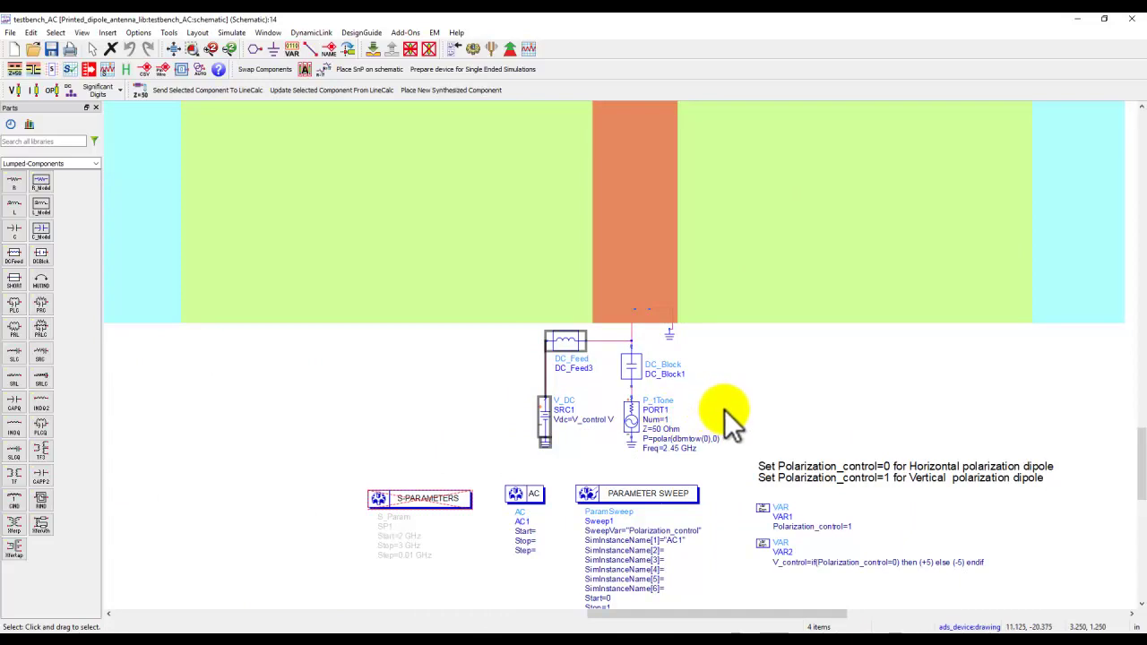
{"action": "scroll", "coordinate": [667, 399], "scroll_direction": "up", "scroll_amount": 1}
{"action": "scroll", "coordinate": [663, 396], "scroll_direction": "up", "scroll_amount": 1}
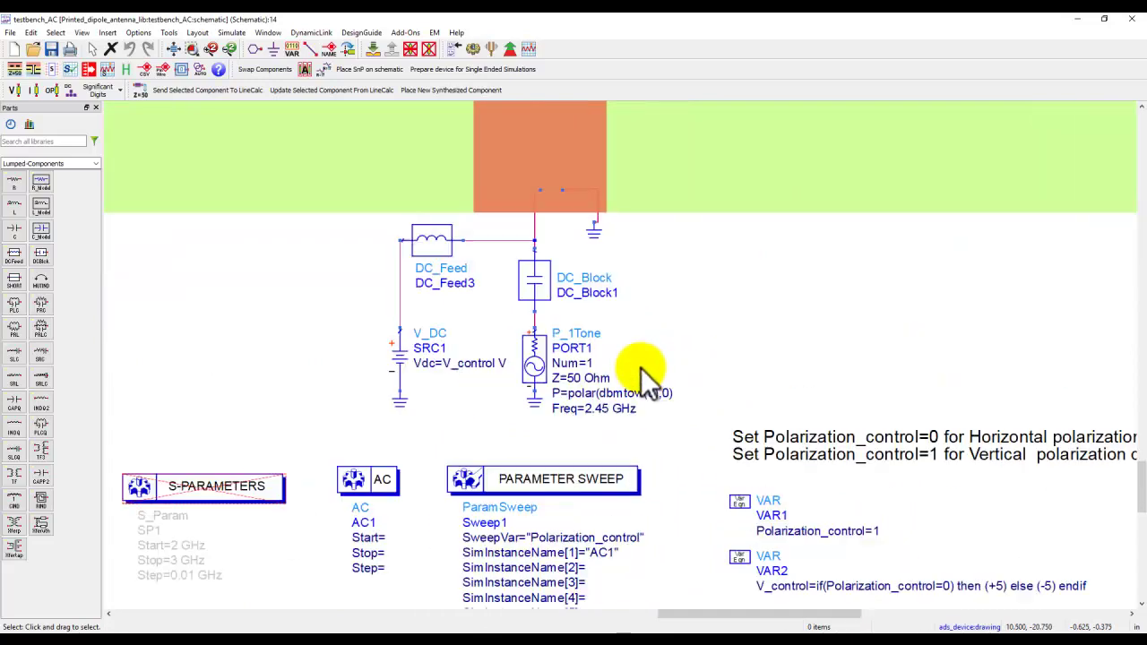
{"action": "left_click", "coordinate": [530, 362]}
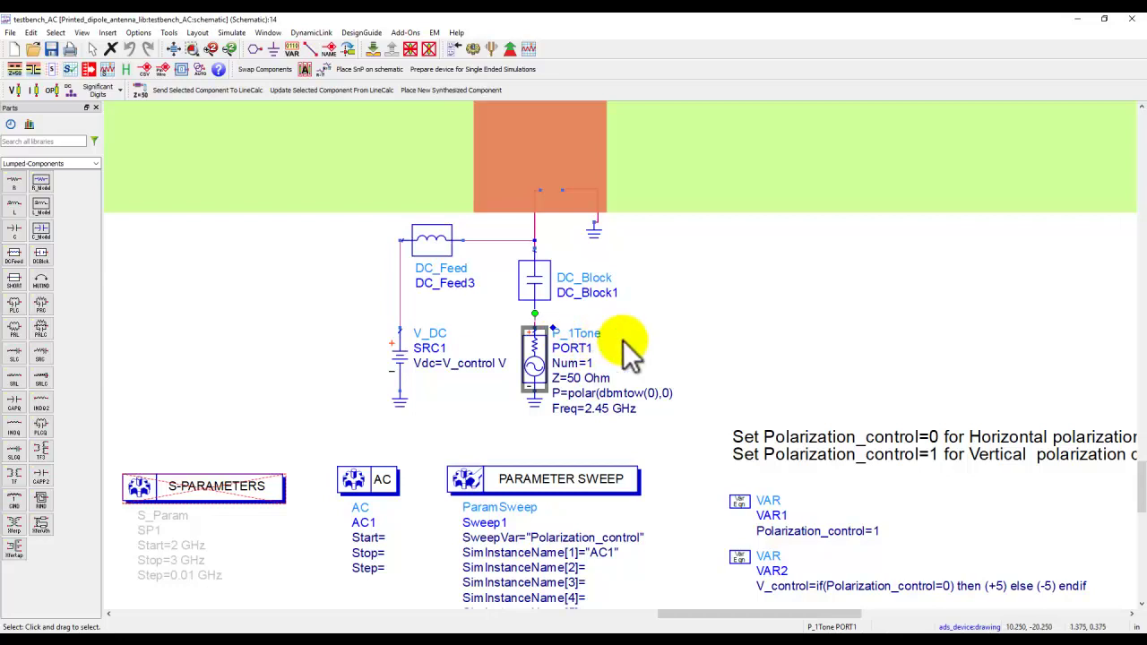
{"action": "left_click", "coordinate": [679, 332]}
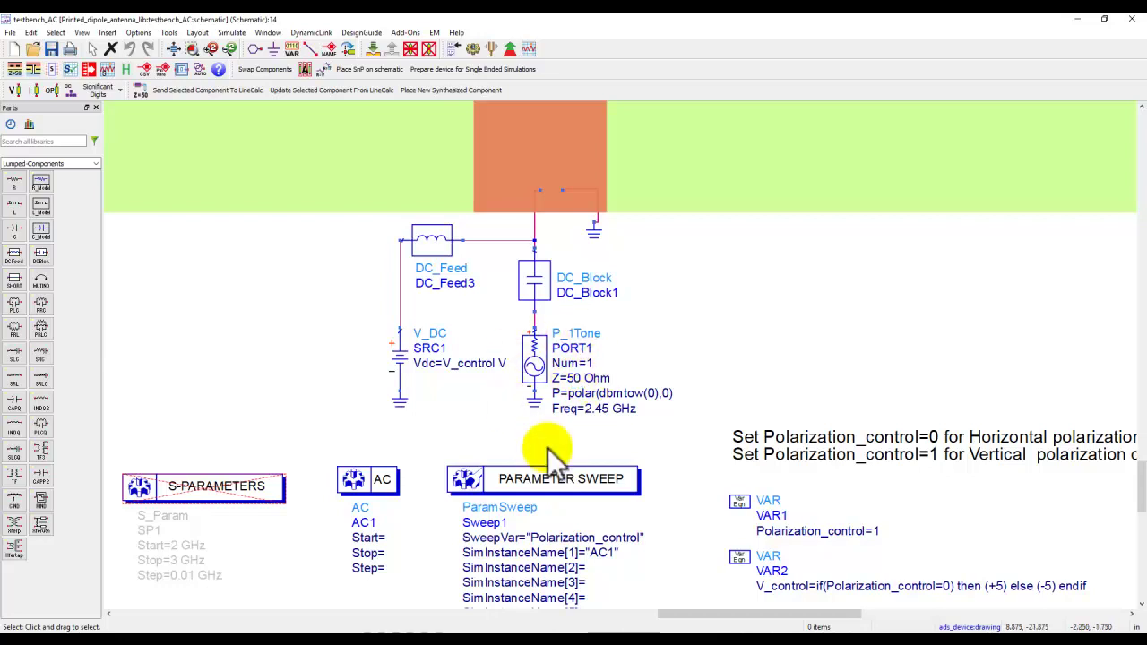
{"action": "scroll", "coordinate": [563, 353], "scroll_direction": "up", "scroll_amount": 2}
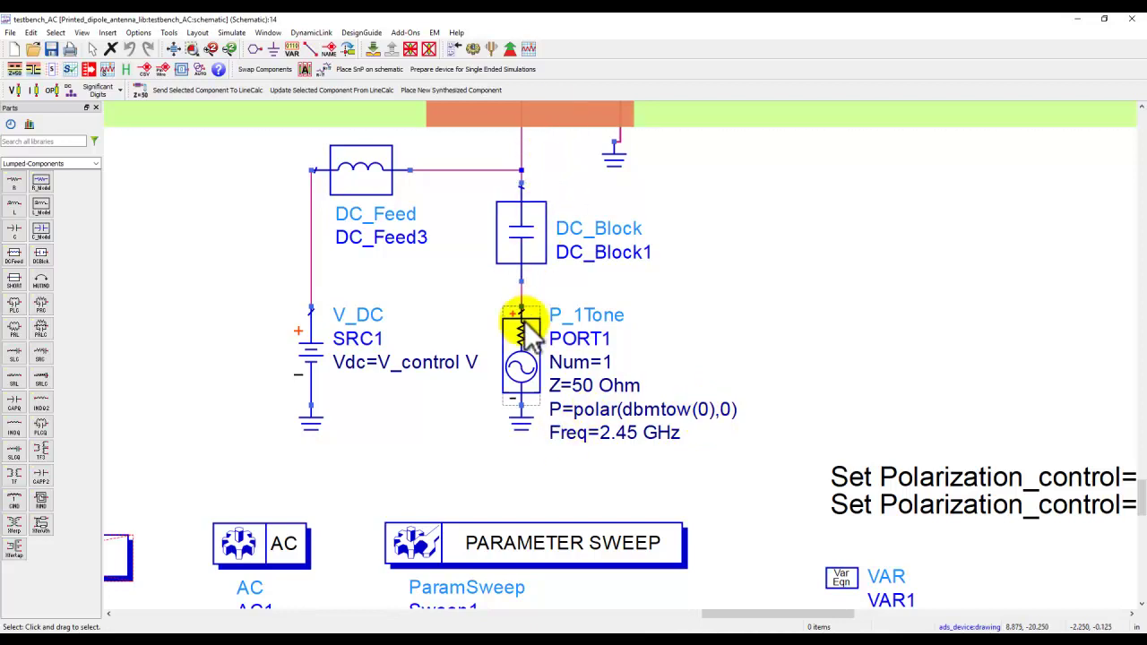
- Check the frequency sweep settings of the AC1 simulation controller and accept them
{"action": "middle_click_drag", "start_coordinate": [354, 457], "coordinate": [469, 257]}
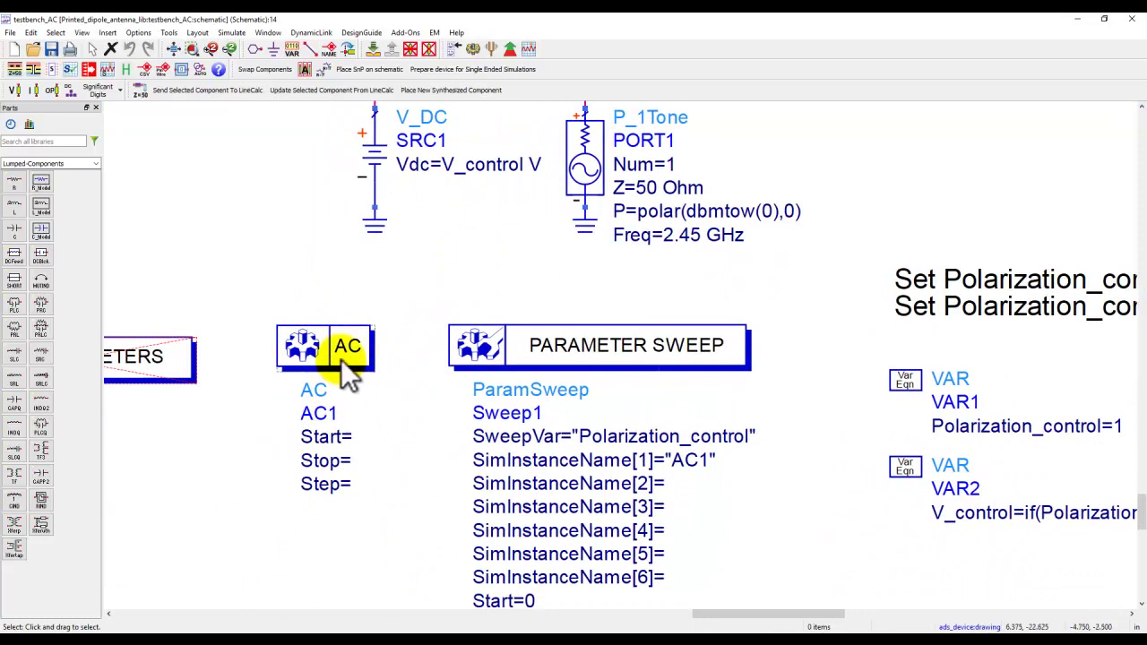
{"action": "double_click", "coordinate": [347, 368]}
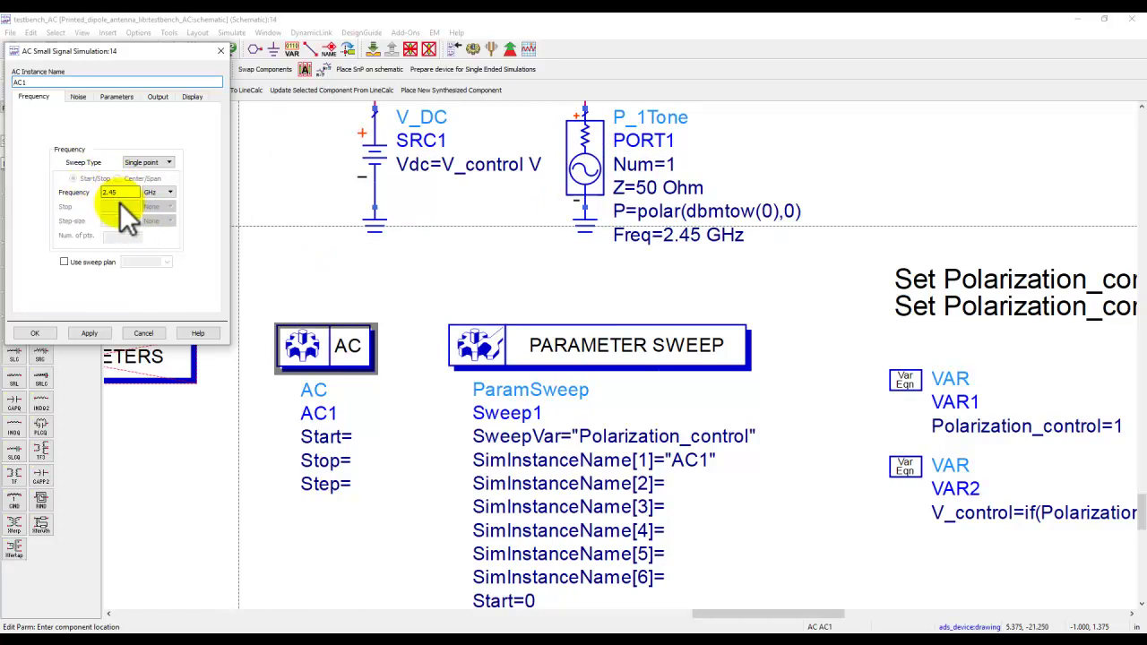
{"action": "left_click", "coordinate": [97, 335]}
{"action": "left_click", "coordinate": [35, 332]}
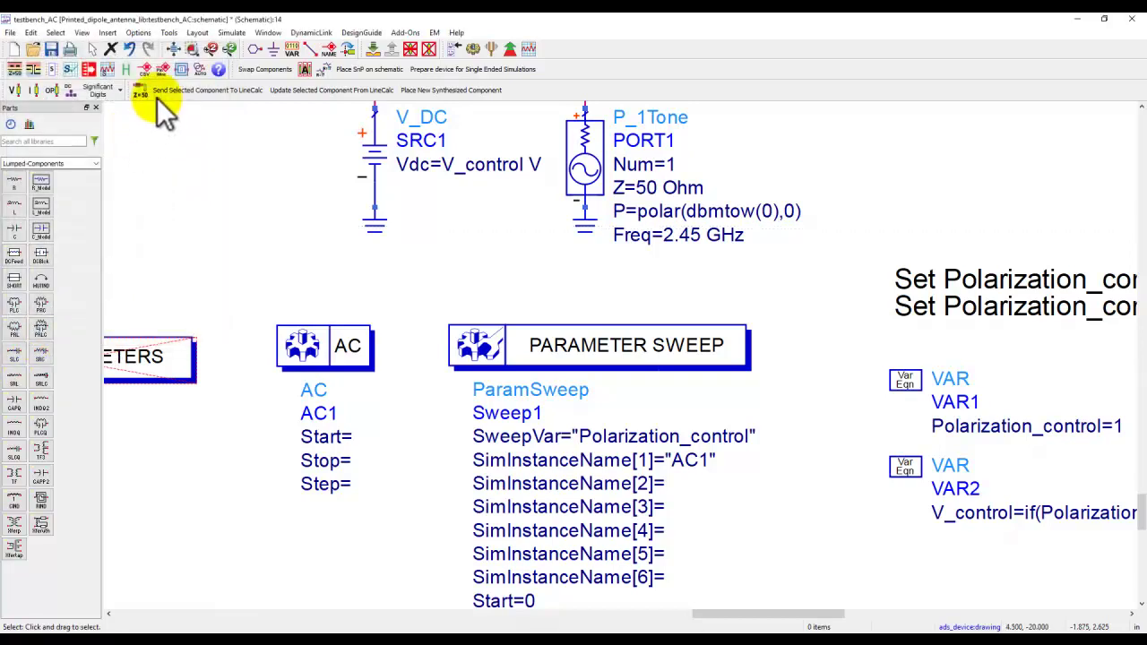
- Review the complete testbench_AC schematic, with both dipoles and the simulation controllers fitted in view
{"action": "left_click", "coordinate": [172, 57]}
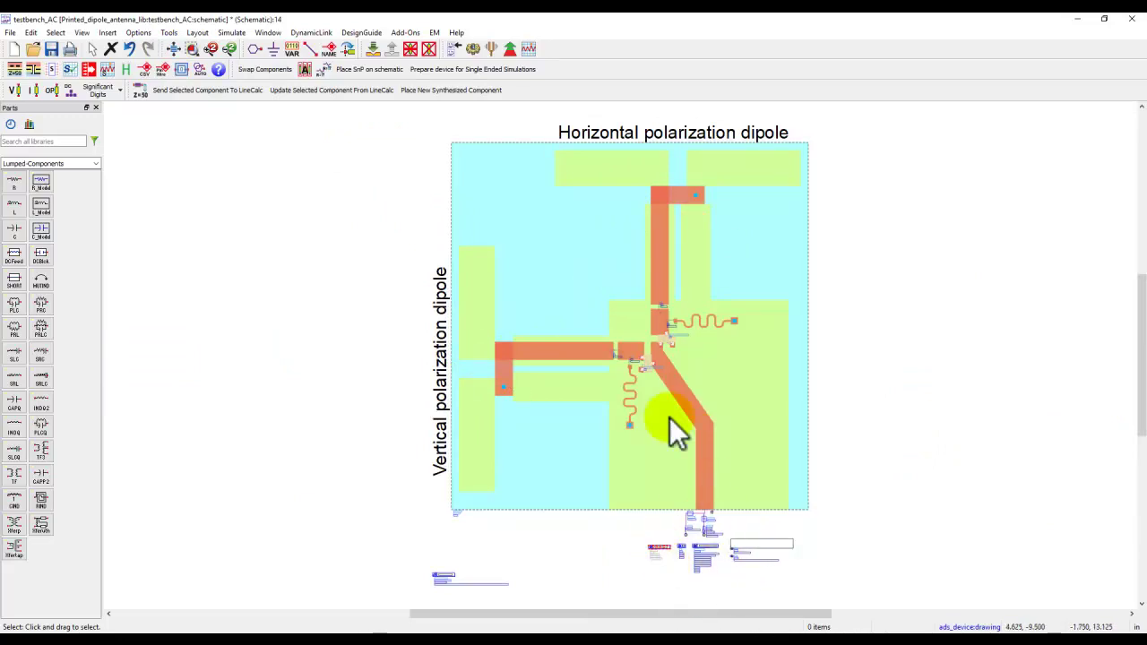
{"action": "scroll", "coordinate": [699, 529], "scroll_direction": "up", "scroll_amount": 1}
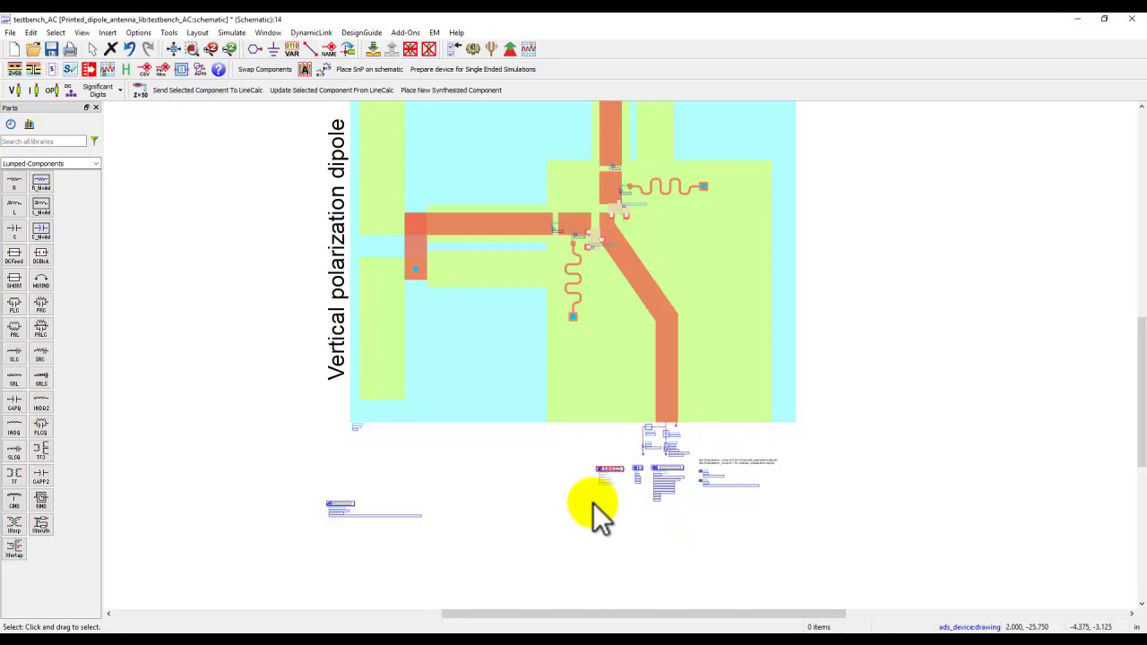
{"action": "left_click", "coordinate": [174, 50]}
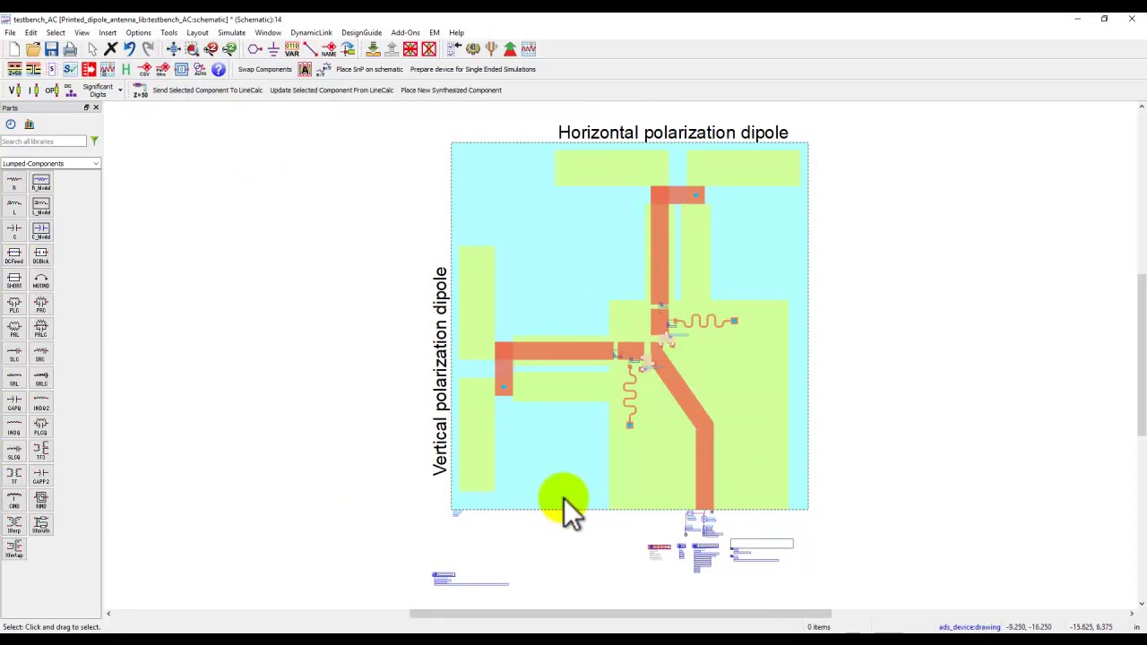
- Bring up the DualDipole layout window for viewing and return to the main workspace window
{"action": "left_click", "coordinate": [528, 632]}
{"action": "left_click", "coordinate": [409, 610]}
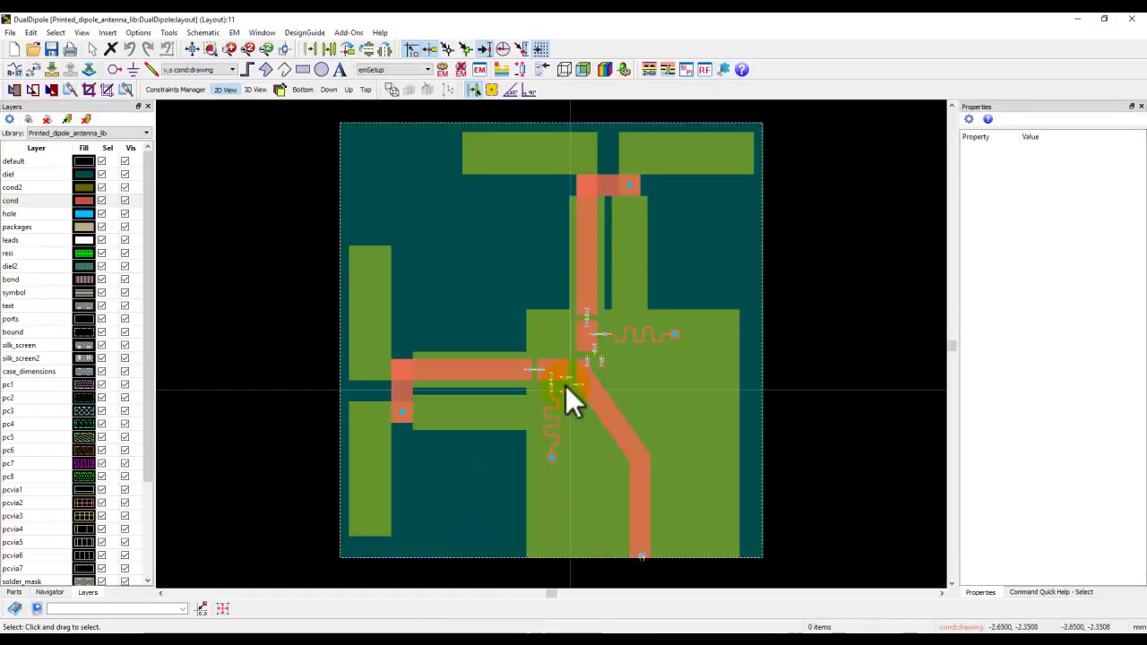
{"action": "left_click", "coordinate": [479, 629]}
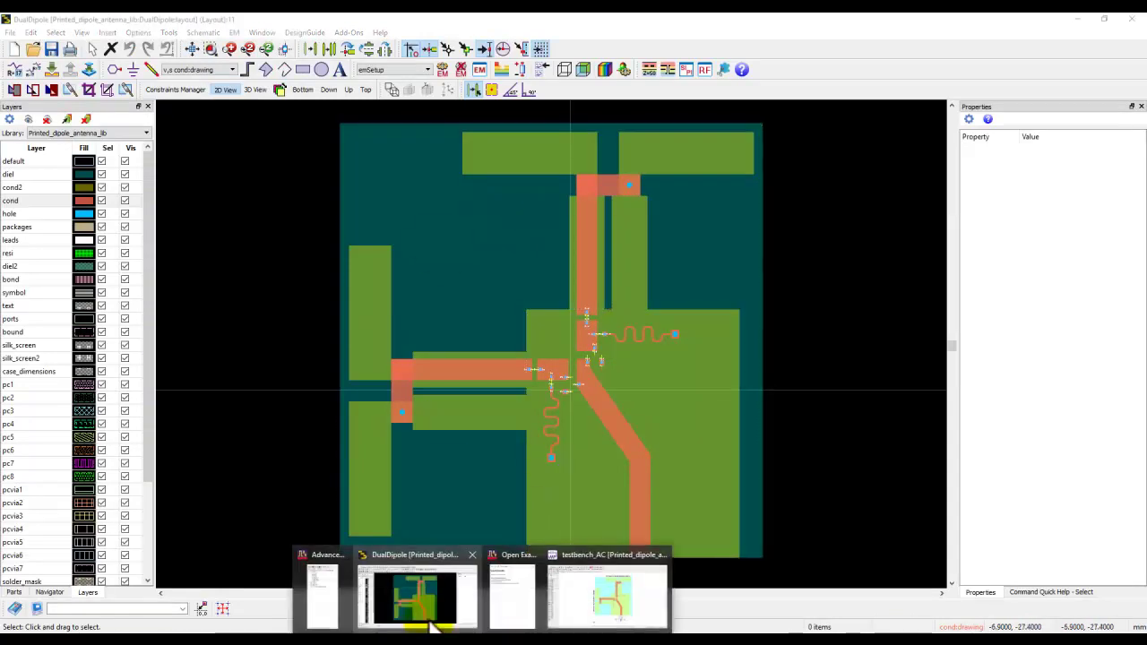
{"action": "left_click", "coordinate": [332, 610]}
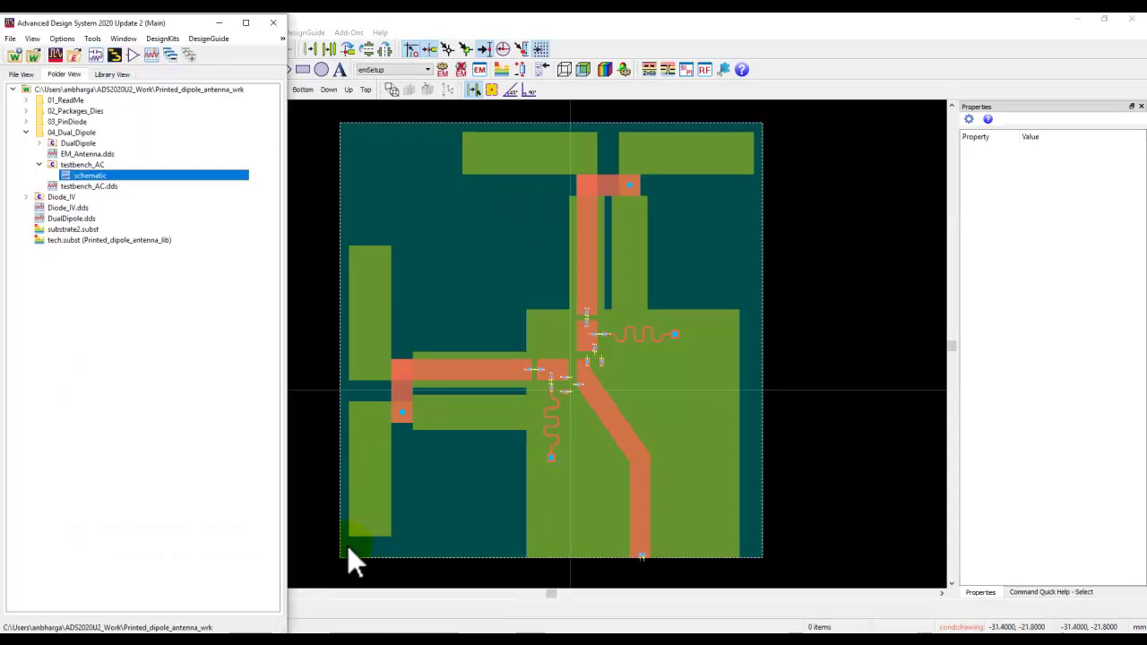
- Expand the DualDipole cell in the workspace tree, select its layout view and return to the layout window
{"action": "left_click", "coordinate": [40, 143]}
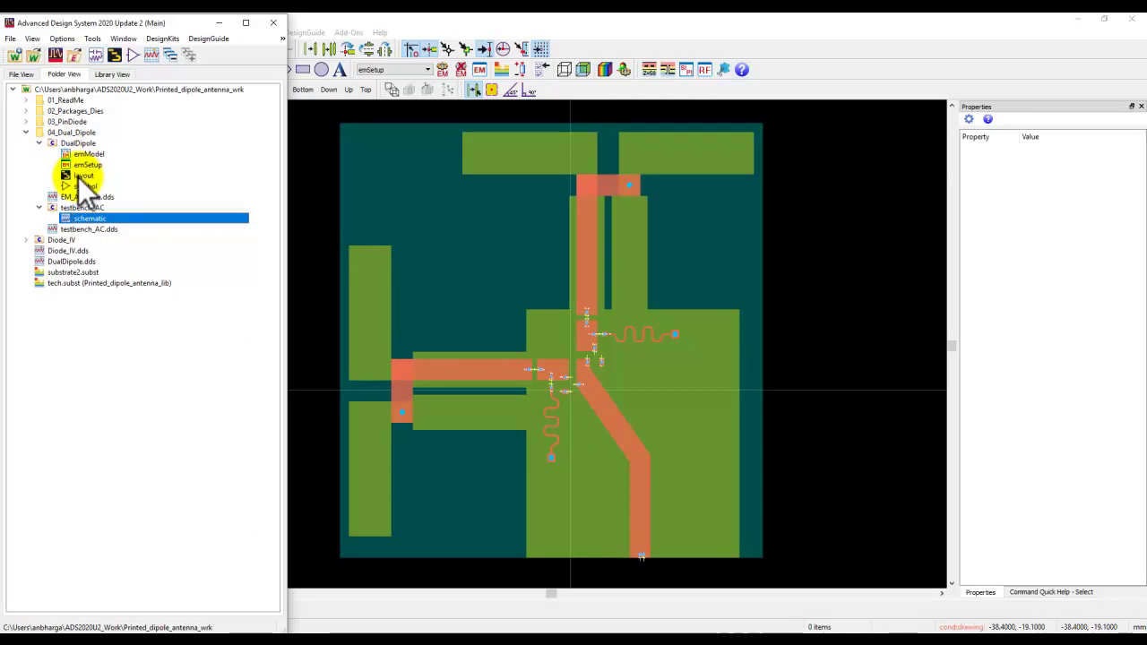
{"action": "left_click", "coordinate": [78, 176]}
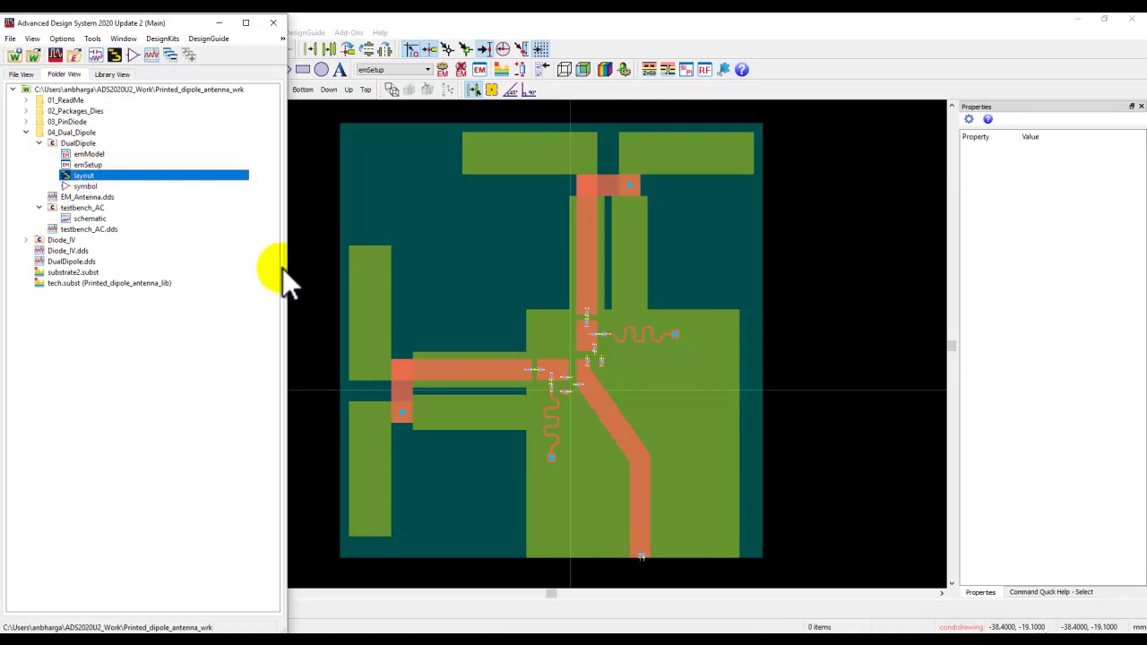
{"action": "left_click", "coordinate": [316, 267]}
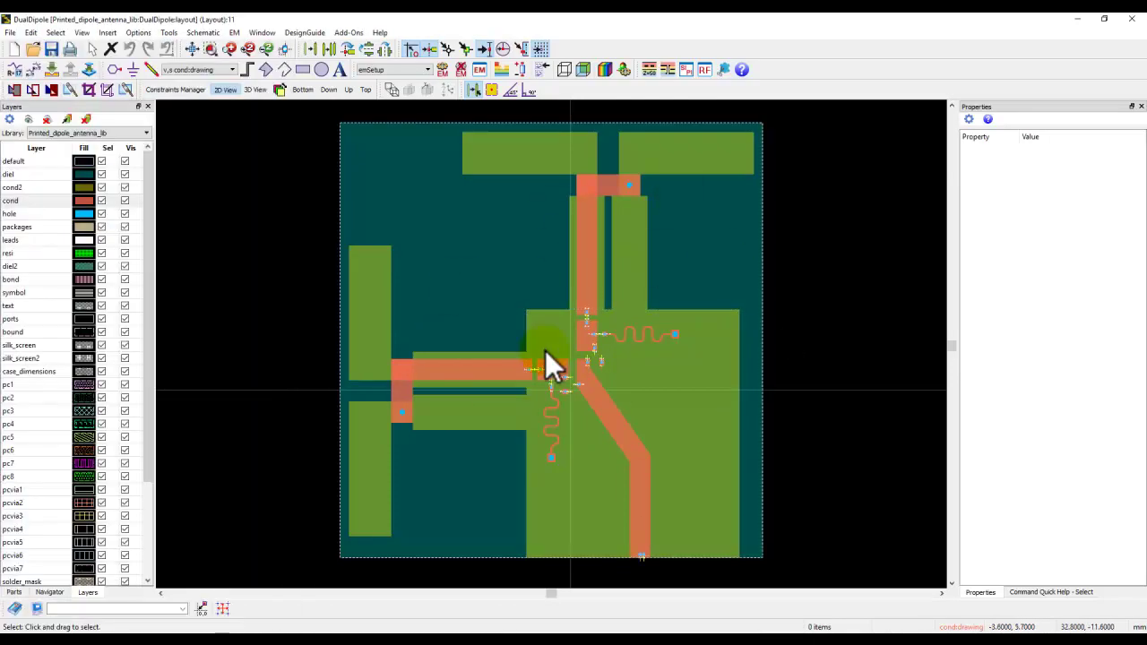
- Examine the antenna's substrate stackup, checking the cond and cond2 conductor layers, and close the substrate window
{"action": "left_click", "coordinate": [502, 71]}
{"action": "scroll", "coordinate": [477, 360], "scroll_direction": "up", "scroll_amount": 4}
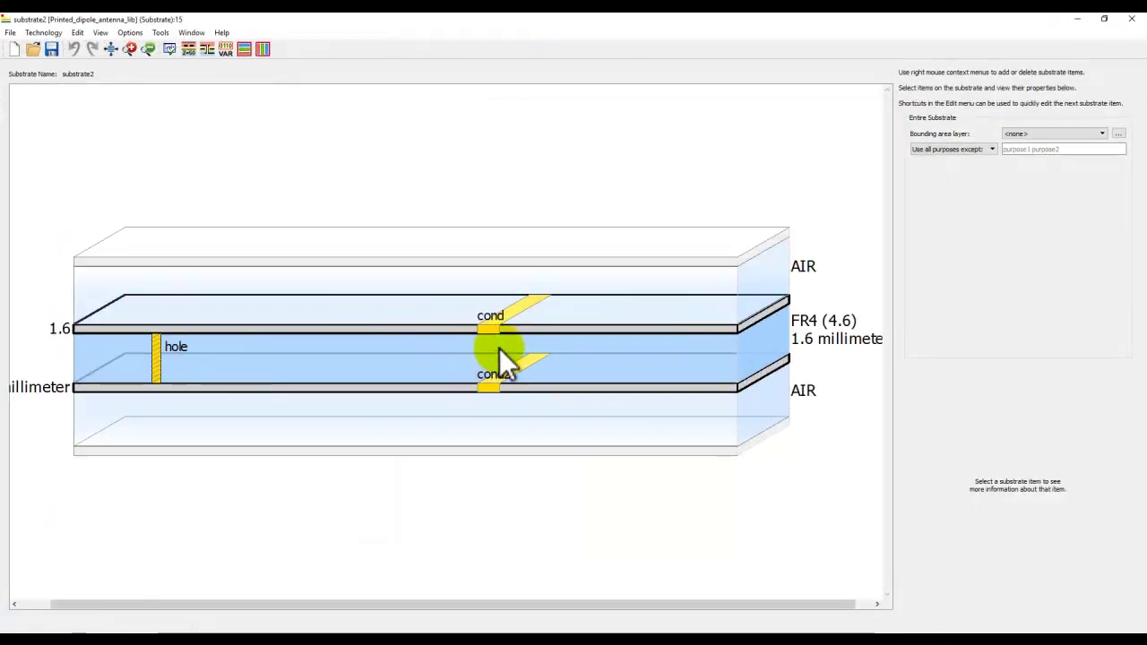
{"action": "scroll", "coordinate": [516, 347], "scroll_direction": "down", "scroll_amount": 2}
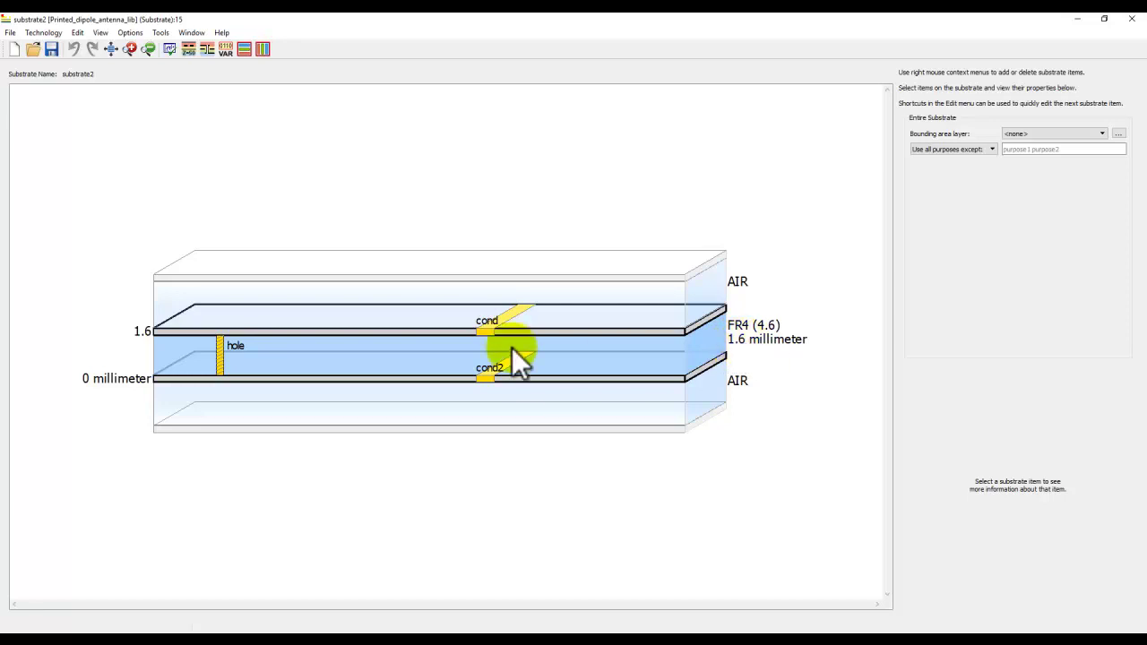
{"action": "left_click", "coordinate": [486, 335]}
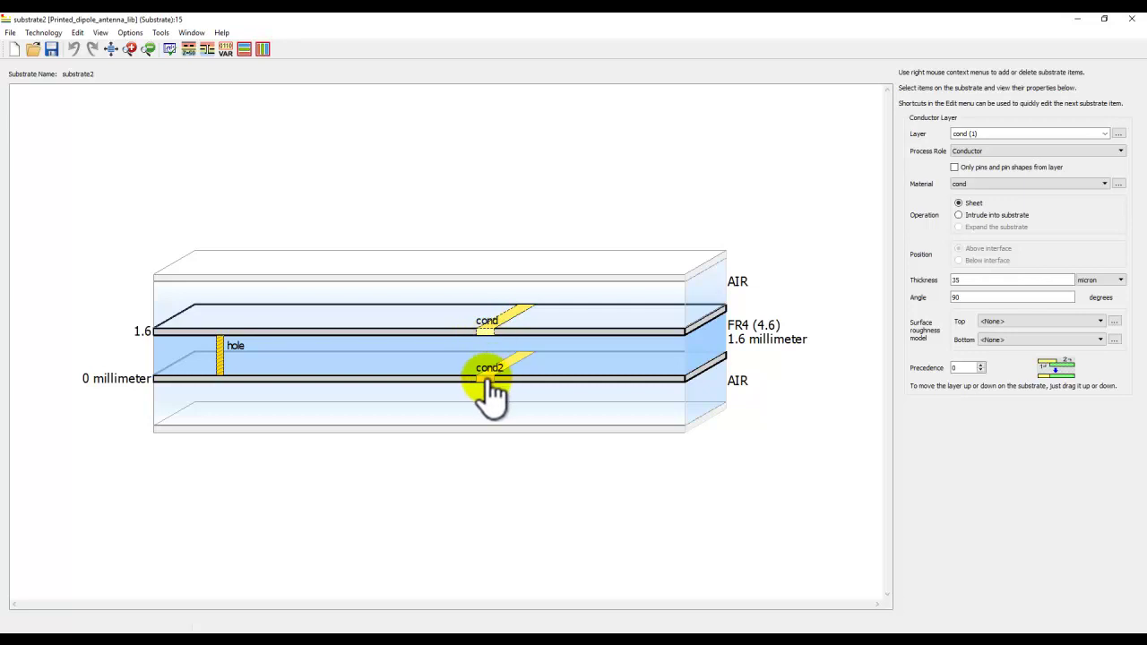
{"action": "left_click_drag", "start_coordinate": [486, 378], "coordinate": [486, 351]}
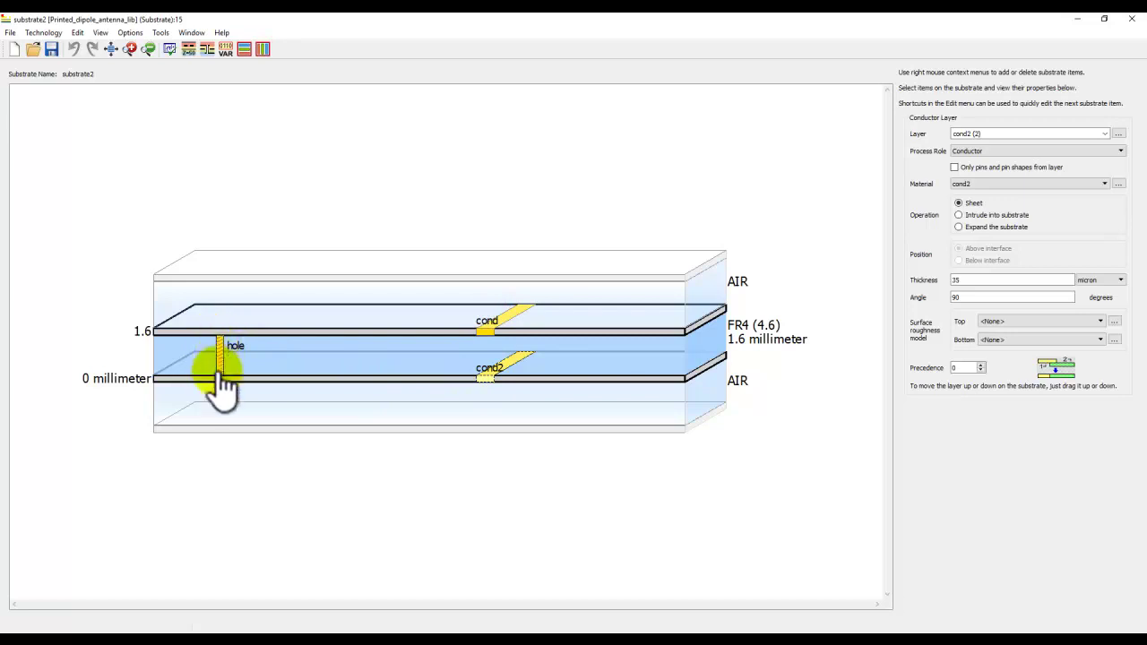
{"action": "left_click", "coordinate": [1131, 18]}
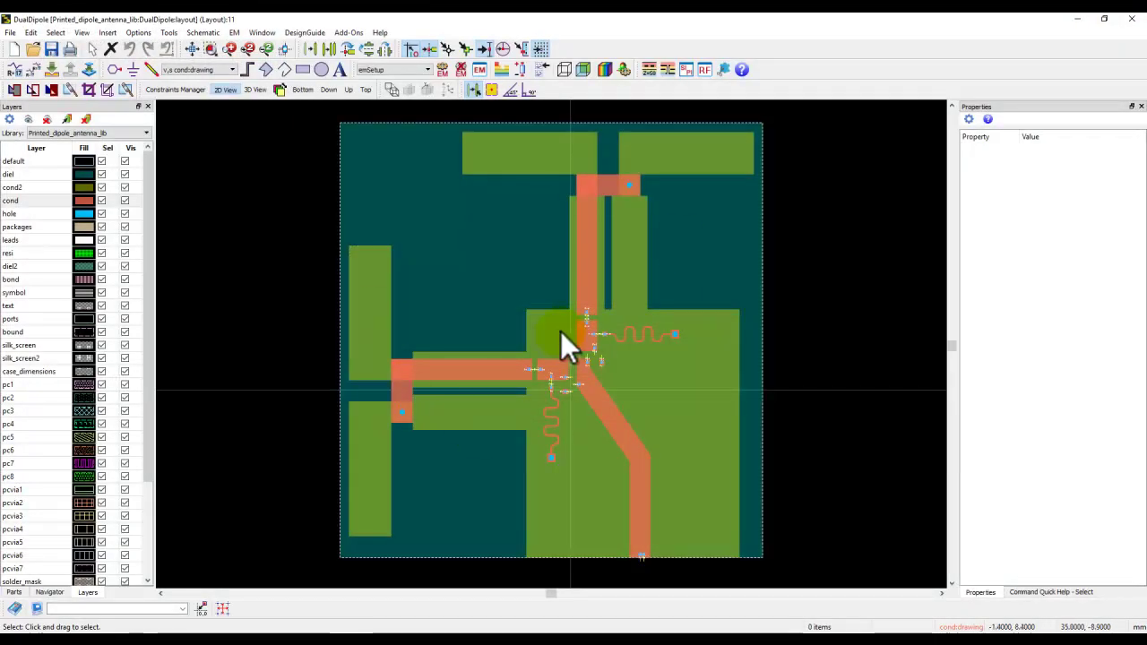
- Inspect the dual-dipole layout in 3D around the feed line and diode gaps, and return to the fitted 2D view
{"action": "key", "text": "ctrl+3"}
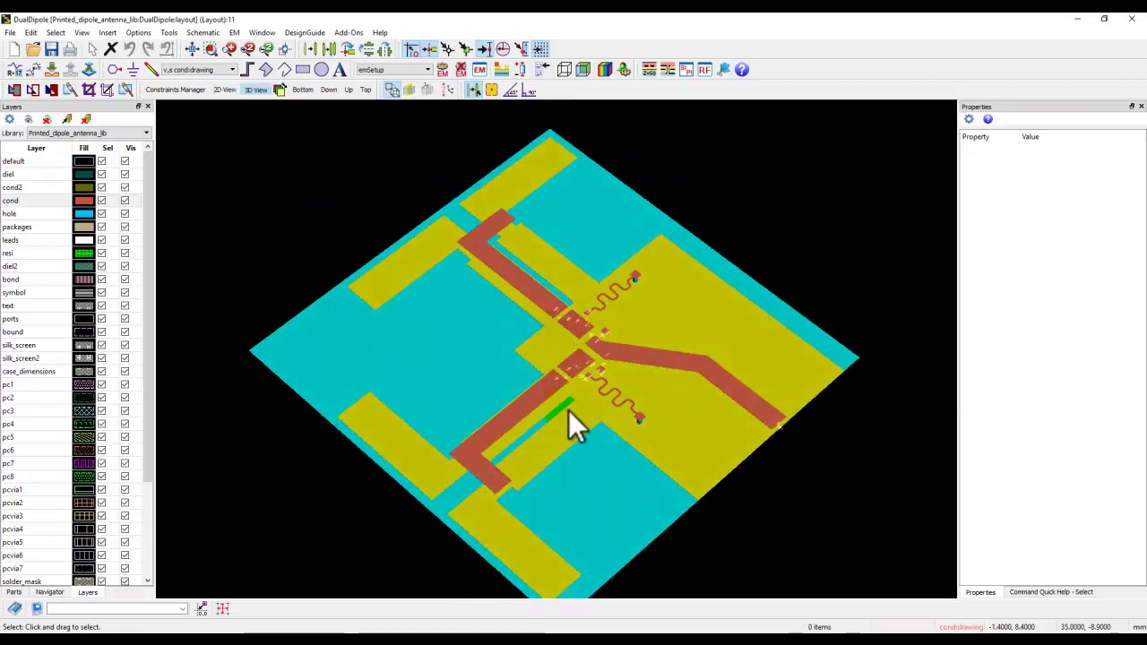
{"action": "left_click", "coordinate": [592, 448]}
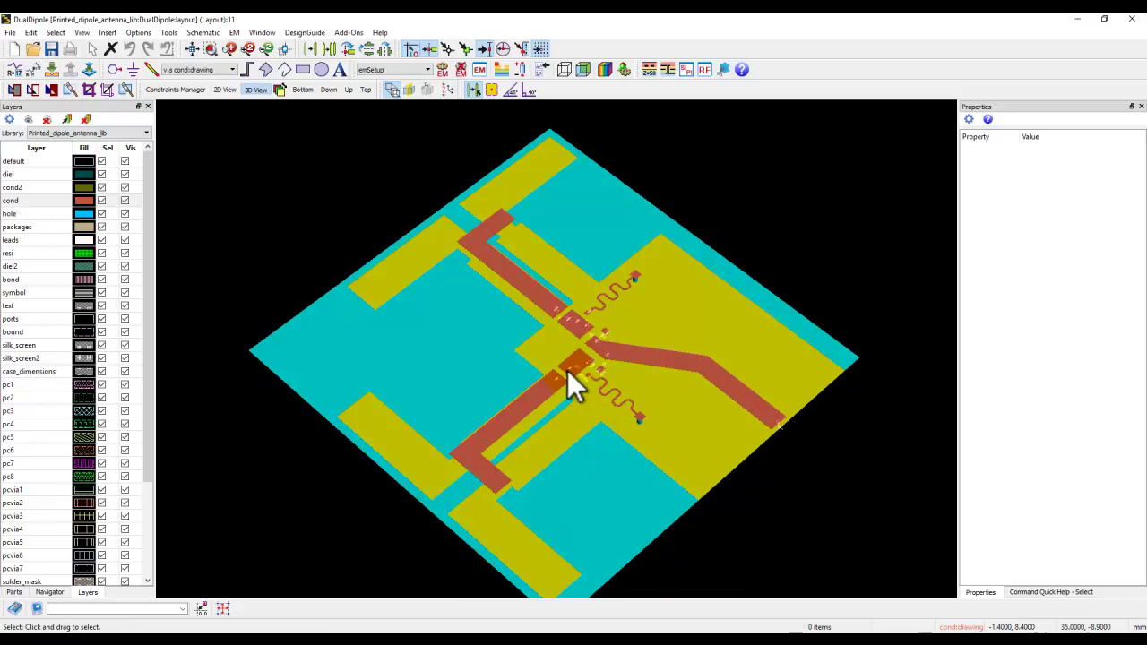
{"action": "scroll", "coordinate": [760, 416], "scroll_direction": "up", "scroll_amount": 5}
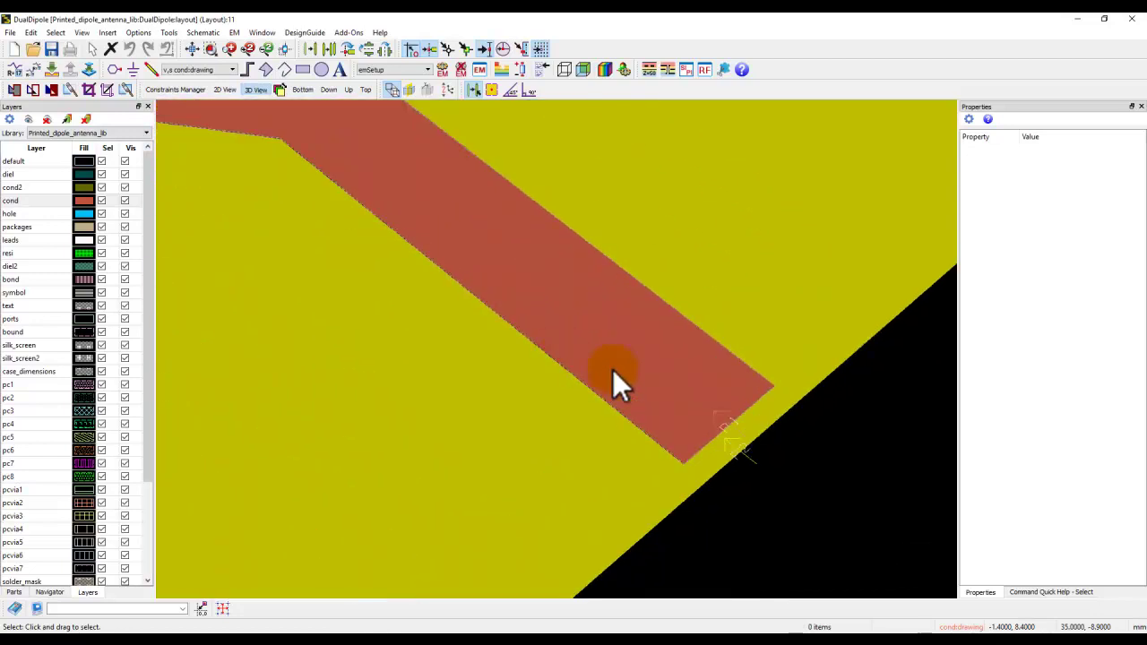
{"action": "mouse_move", "coordinate": [697, 412]}
{"action": "right_mouse_down"}
{"action": "mouse_move", "coordinate": [571, 375]}
{"action": "mouse_move", "coordinate": [457, 319]}
{"action": "right_mouse_up"}
{"action": "right_click_drag", "start_coordinate": [331, 255], "coordinate": [545, 341]}
{"action": "mouse_move", "coordinate": [475, 494]}
{"action": "left_mouse_down"}
{"action": "mouse_move", "coordinate": [373, 460]}
{"action": "mouse_move", "coordinate": [621, 474]}
{"action": "mouse_move", "coordinate": [493, 283]}
{"action": "left_mouse_up"}
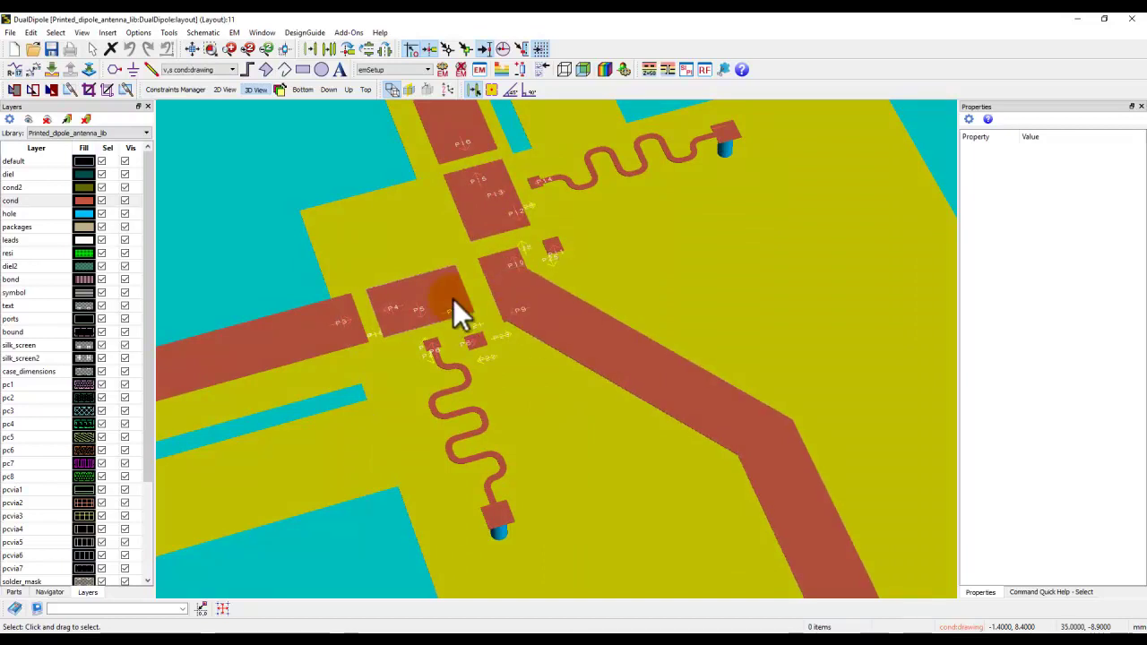
{"action": "scroll", "coordinate": [537, 331], "scroll_direction": "down", "scroll_amount": 5}
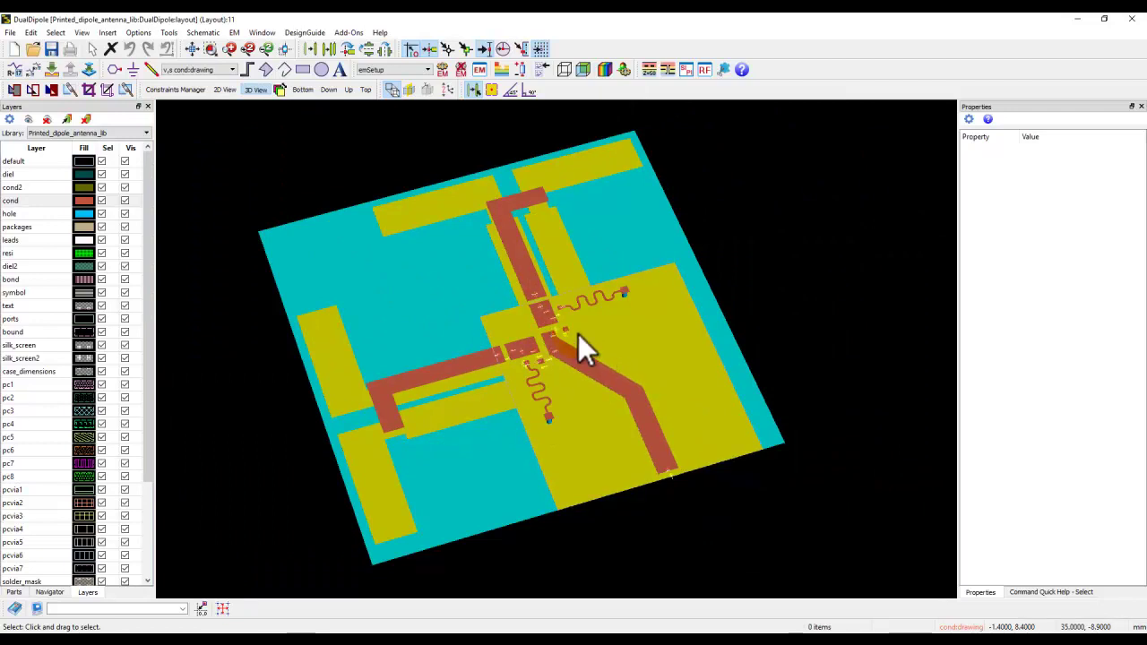
{"action": "left_click", "coordinate": [380, 283]}
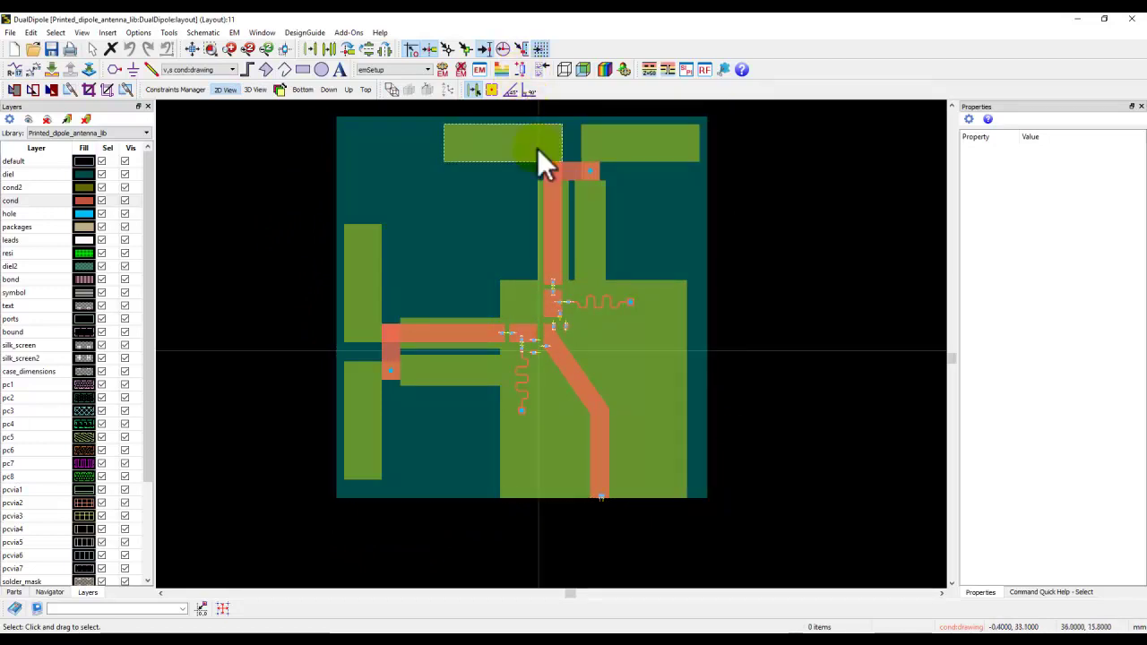
{"action": "left_click", "coordinate": [191, 50]}
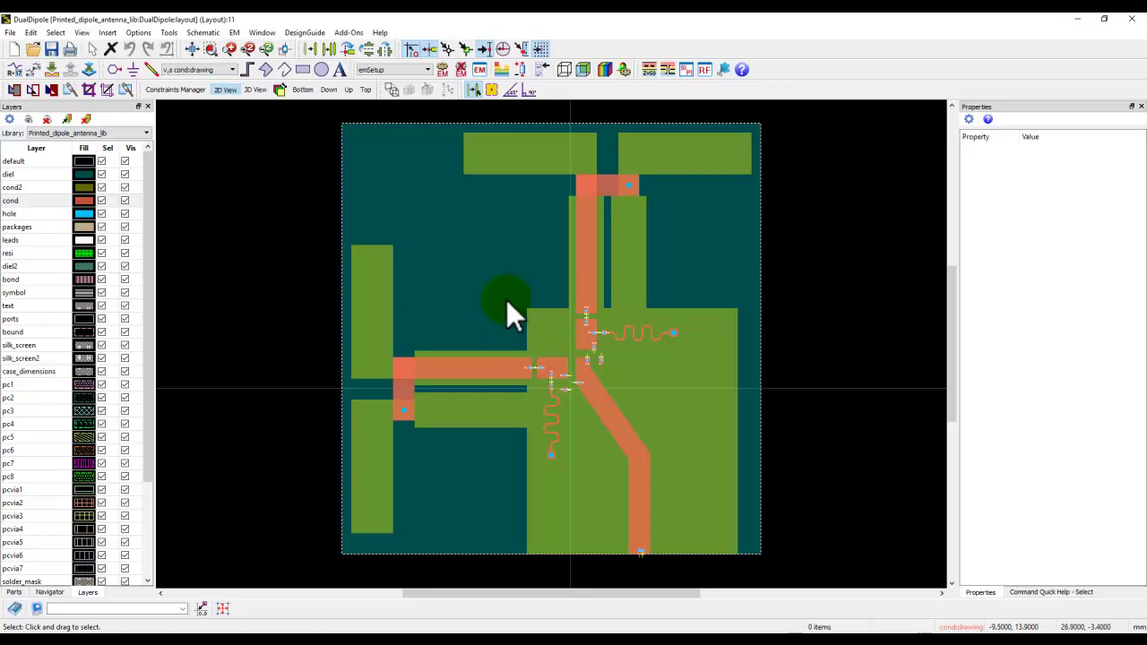
- Open the EM setup's model settings and try the Reduce to decrease size option, leaving it disabled
{"action": "left_click", "coordinate": [479, 69]}
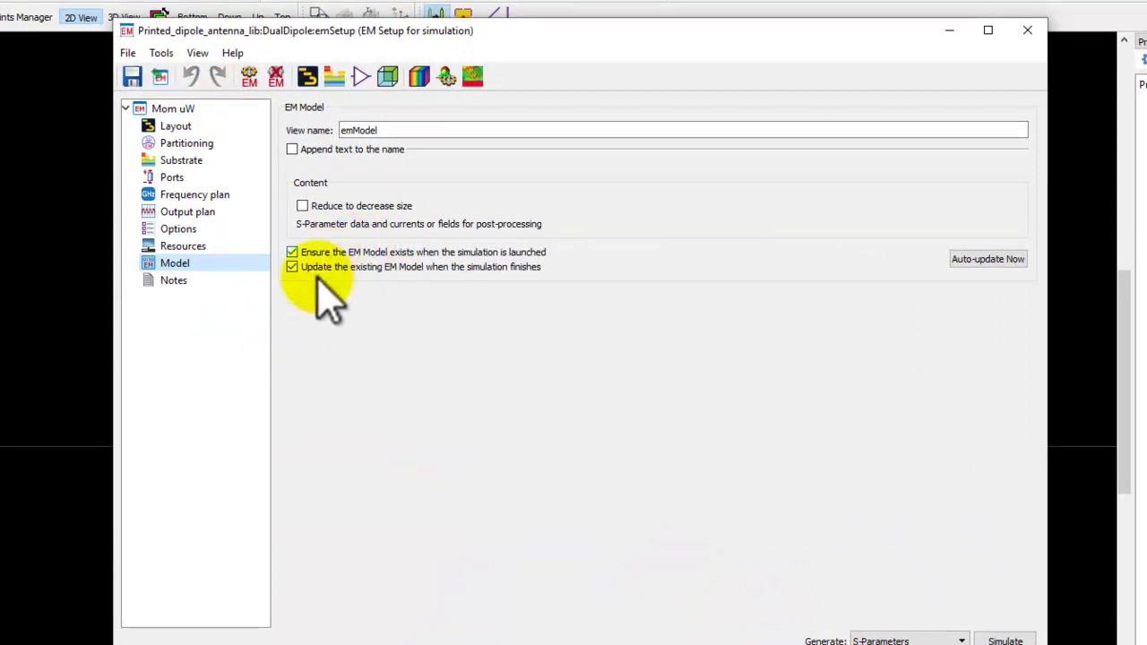
{"action": "left_click", "coordinate": [303, 206]}
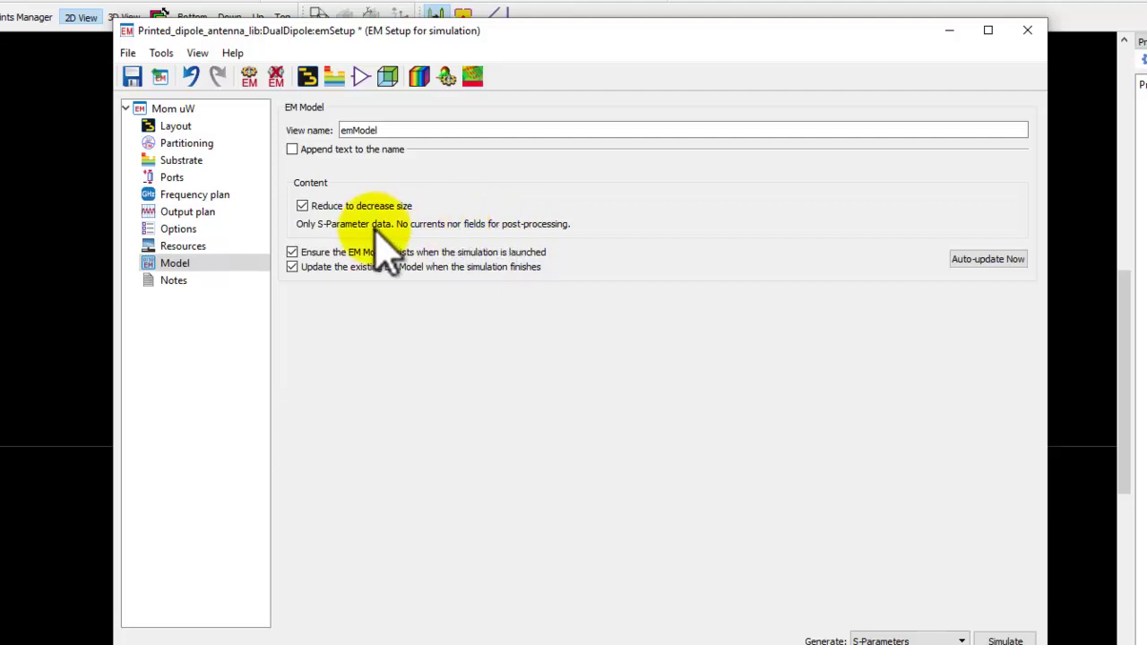
{"action": "left_click", "coordinate": [328, 208]}
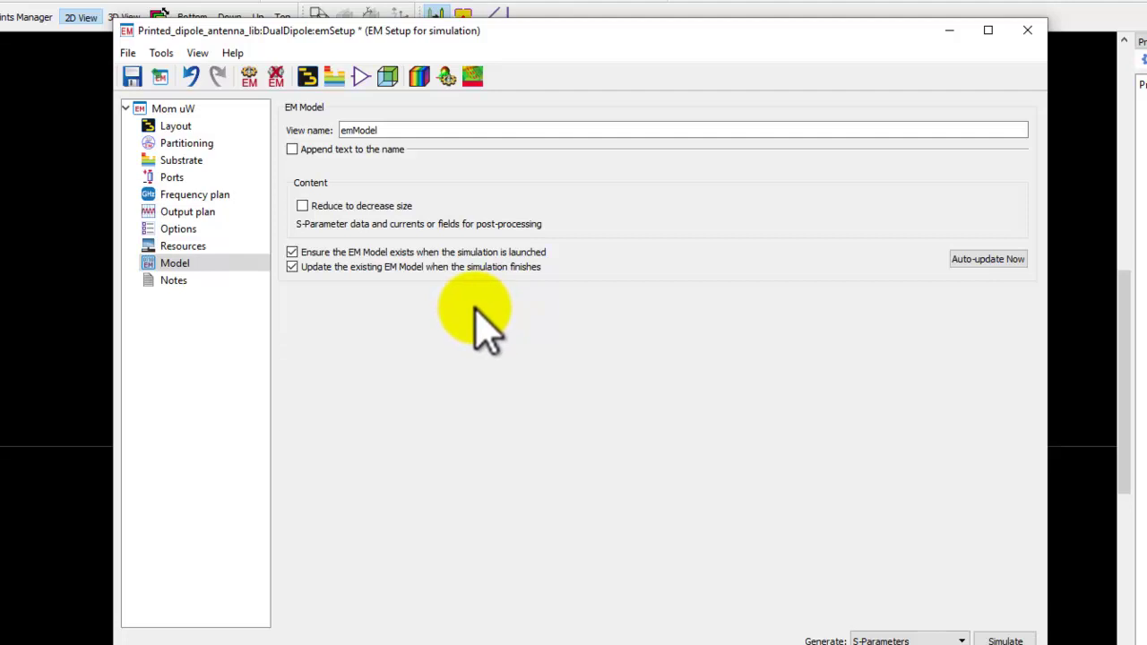
- Show the EM setup's frequency plan and examine the feed line, dipole arms and diode gap pins in the layout
{"action": "left_click", "coordinate": [235, 194]}
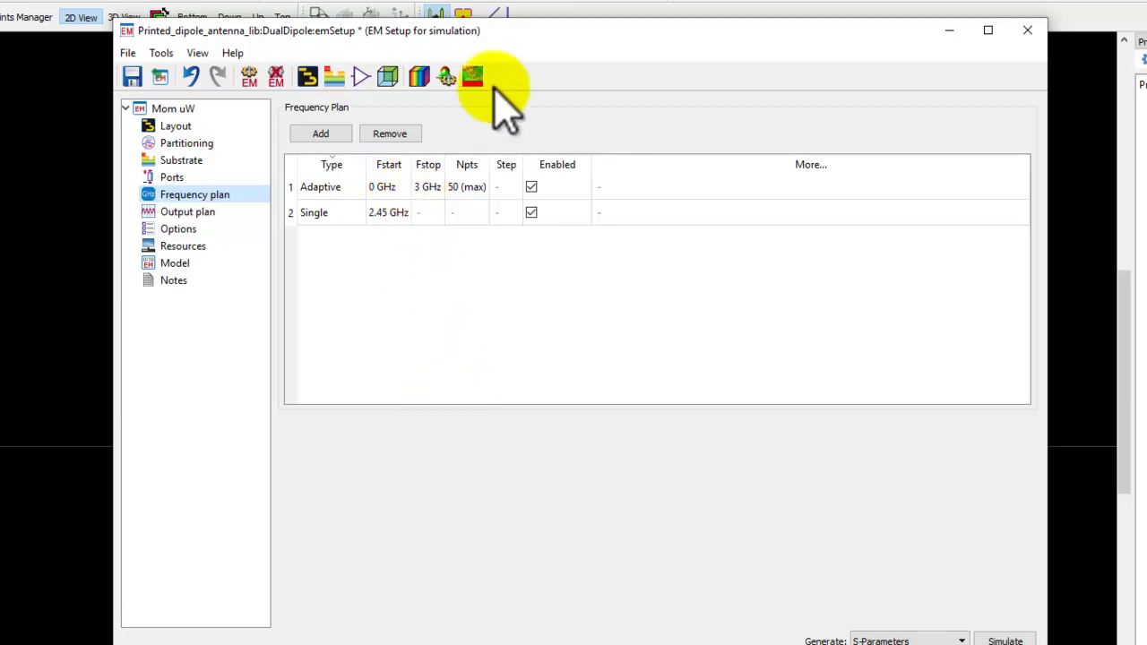
{"action": "left_click_drag", "start_coordinate": [583, 33], "coordinate": [609, 618]}
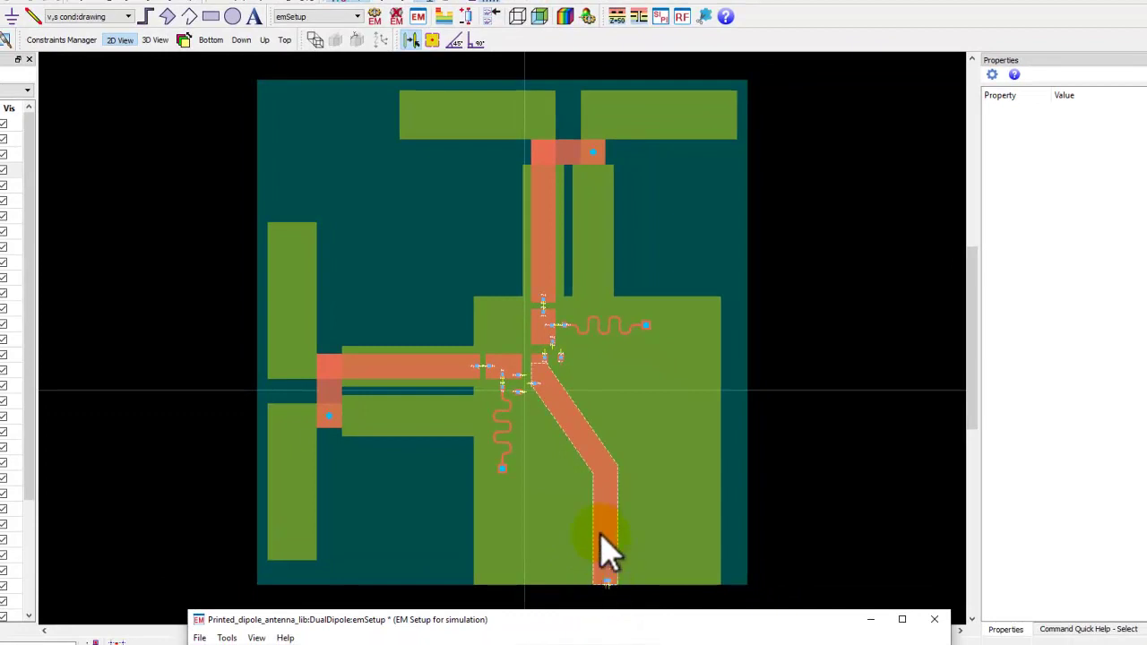
{"action": "left_click", "coordinate": [593, 545]}
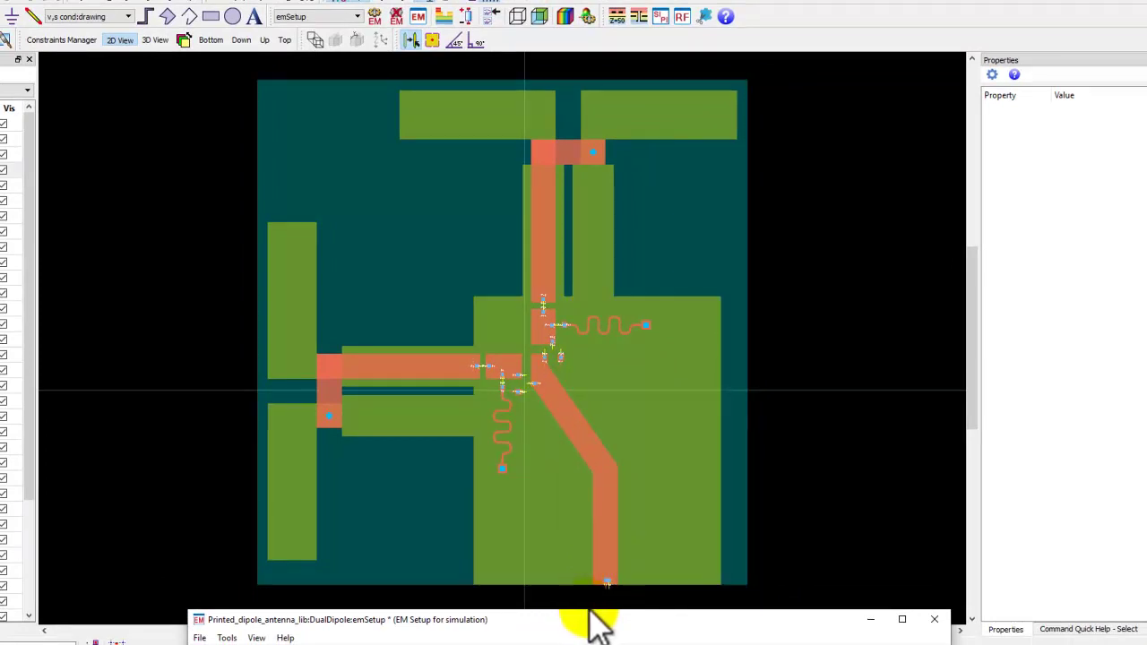
{"action": "left_click", "coordinate": [548, 244]}
{"action": "left_click", "coordinate": [603, 466]}
{"action": "left_click", "coordinate": [421, 268]}
{"action": "left_click", "coordinate": [537, 542]}
{"action": "left_click", "coordinate": [563, 333]}
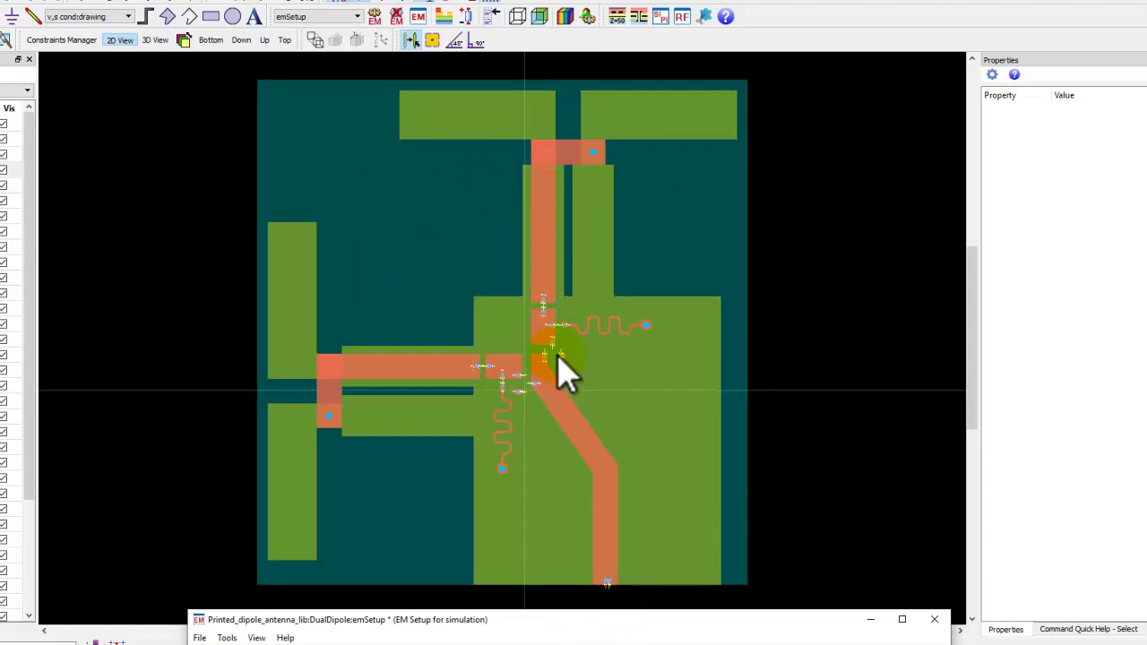
{"action": "left_click", "coordinate": [551, 341]}
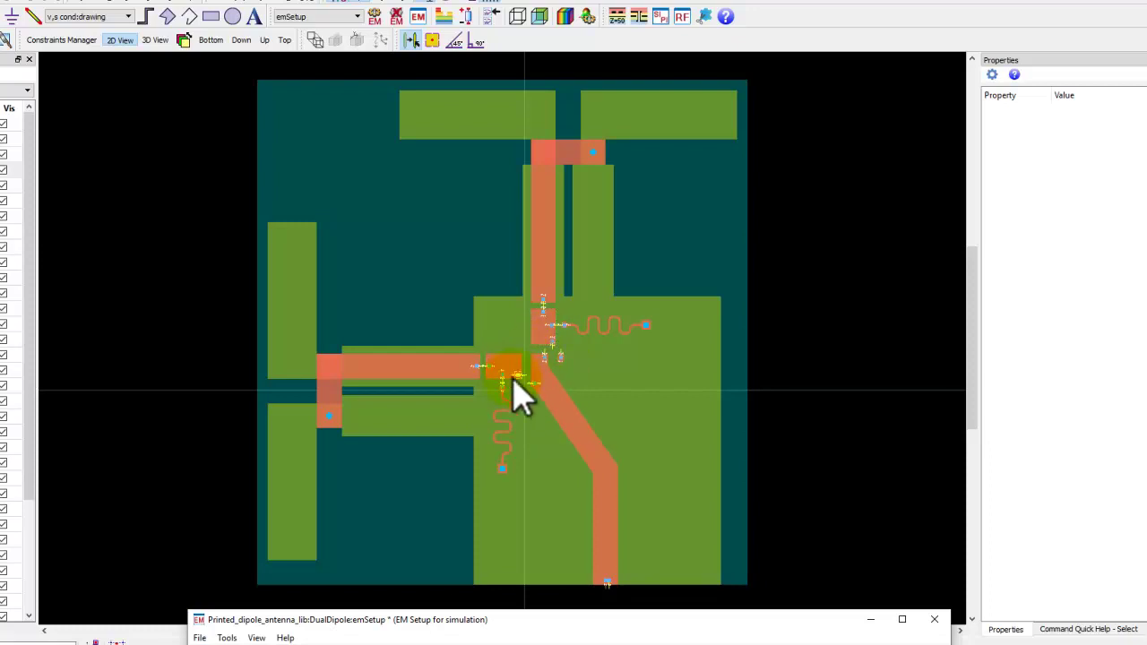
- Review the adaptive and single frequency plan entries against the pins in the layout and close the EM setup
{"action": "left_click_drag", "start_coordinate": [511, 245], "coordinate": [477, 66]}
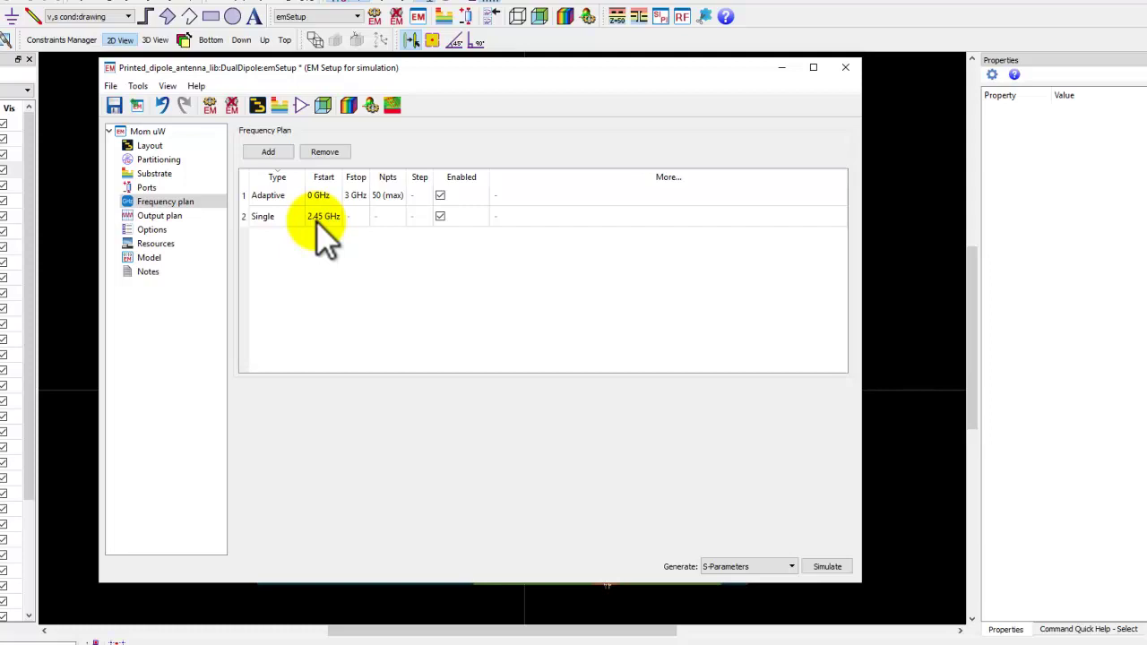
{"action": "left_click_drag", "start_coordinate": [439, 66], "coordinate": [495, 548]}
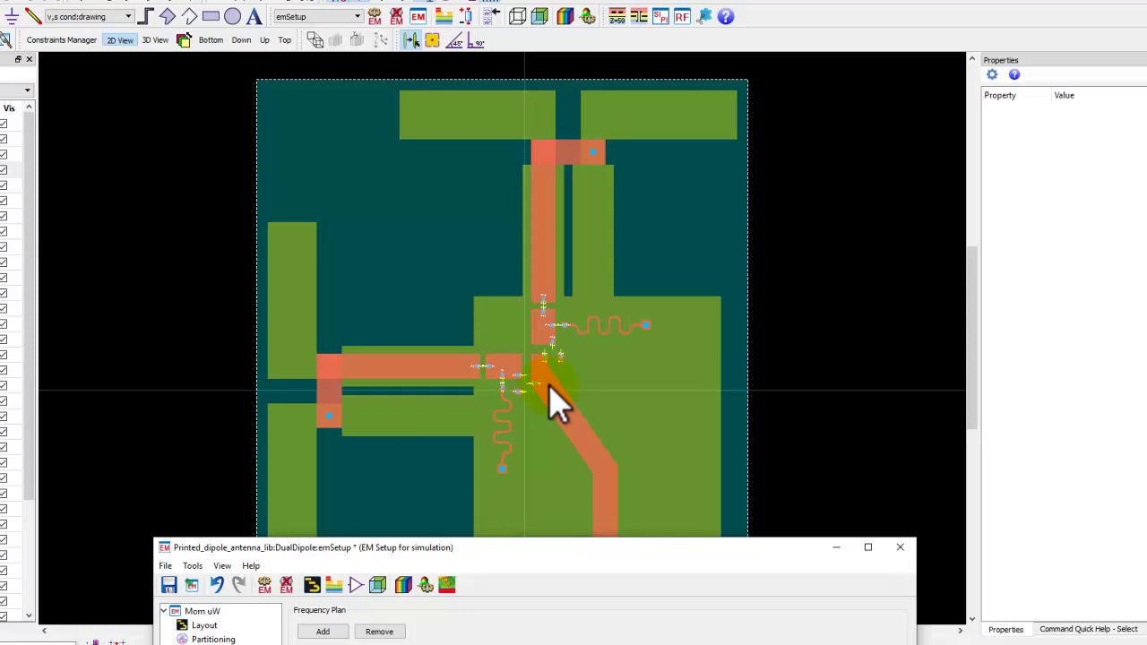
{"action": "left_click_drag", "start_coordinate": [563, 549], "coordinate": [519, 116]}
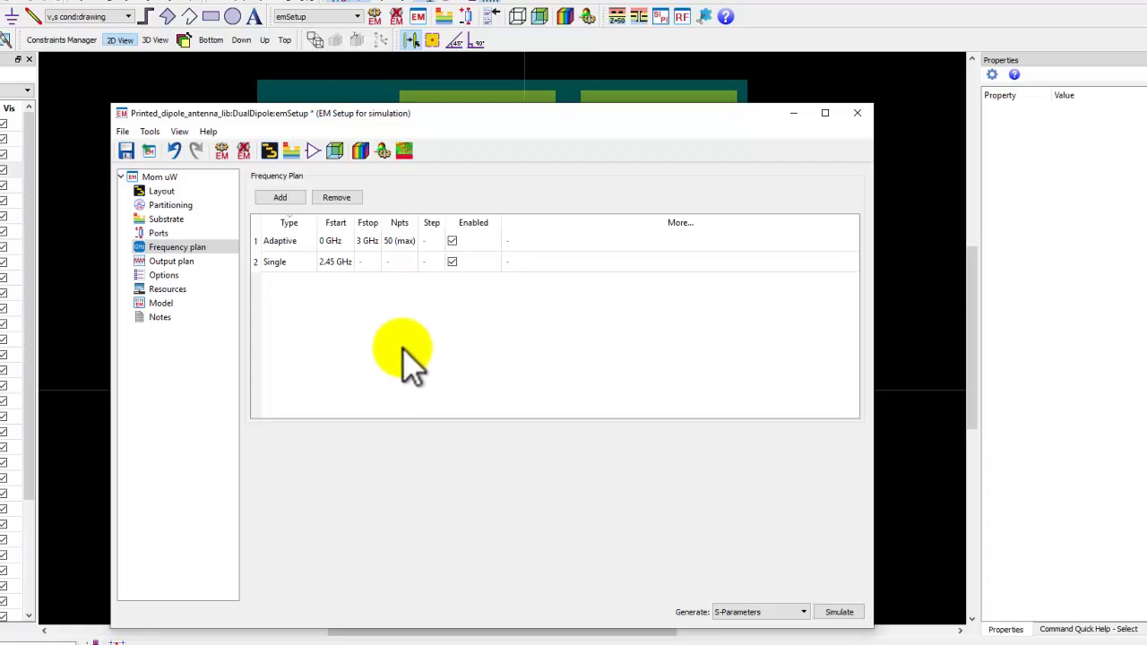
{"action": "left_click_drag", "start_coordinate": [439, 113], "coordinate": [458, 482]}
{"action": "left_click", "coordinate": [550, 467]}
{"action": "left_click_drag", "start_coordinate": [551, 476], "coordinate": [510, 71]}
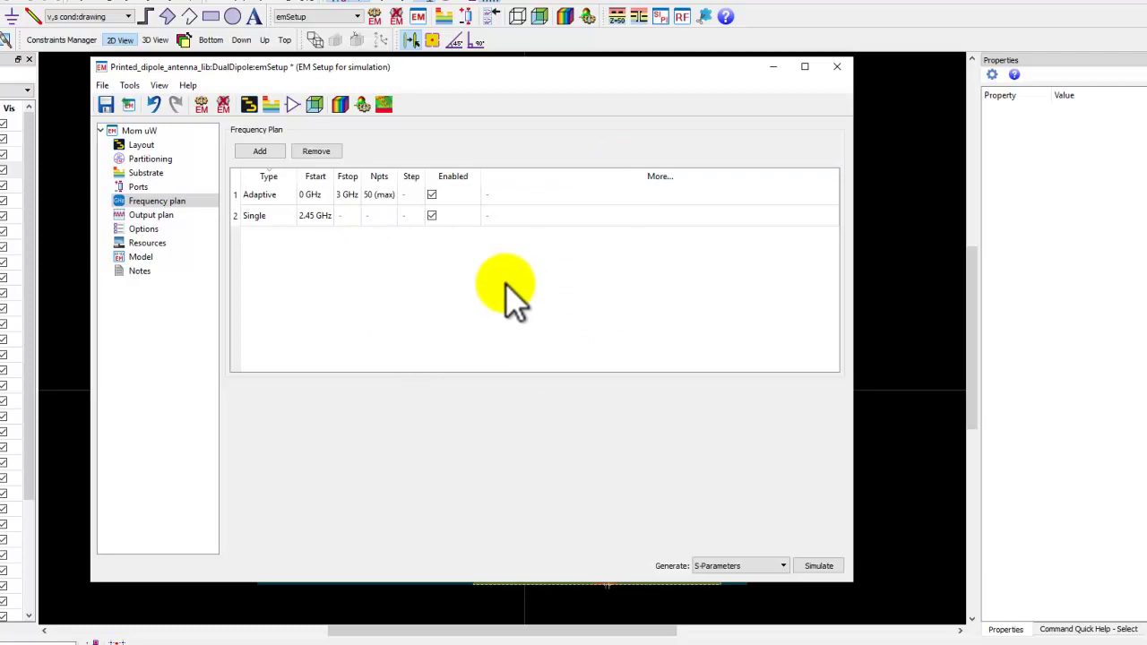
{"action": "left_click", "coordinate": [837, 67]}
{"action": "left_click", "coordinate": [421, 344]}
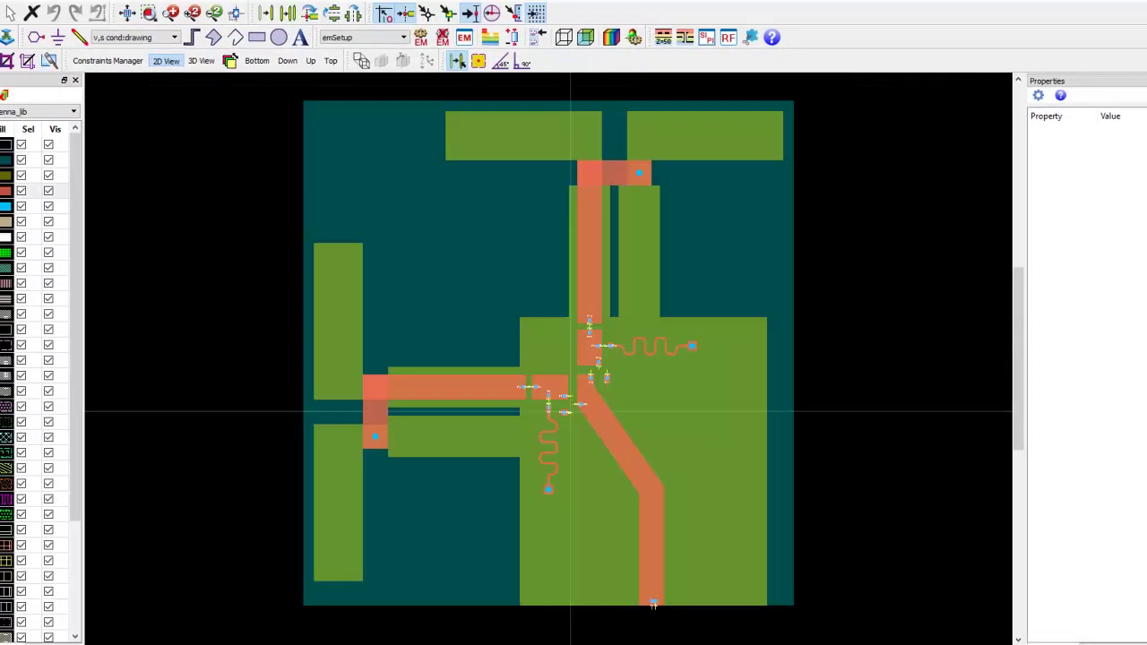
- Switch to the main workspace window and select the emModel view of the DualDipole cell
{"action": "key", "text": "alt+Tab"}
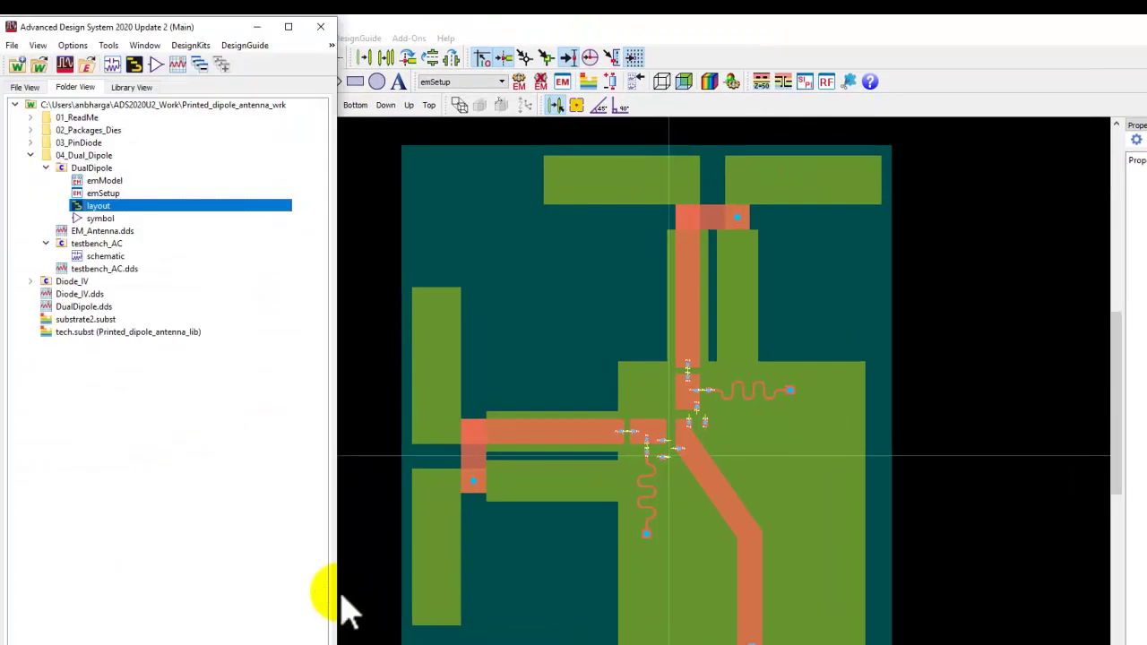
{"action": "left_click", "coordinate": [104, 181]}
{"action": "left_click", "coordinate": [718, 301]}
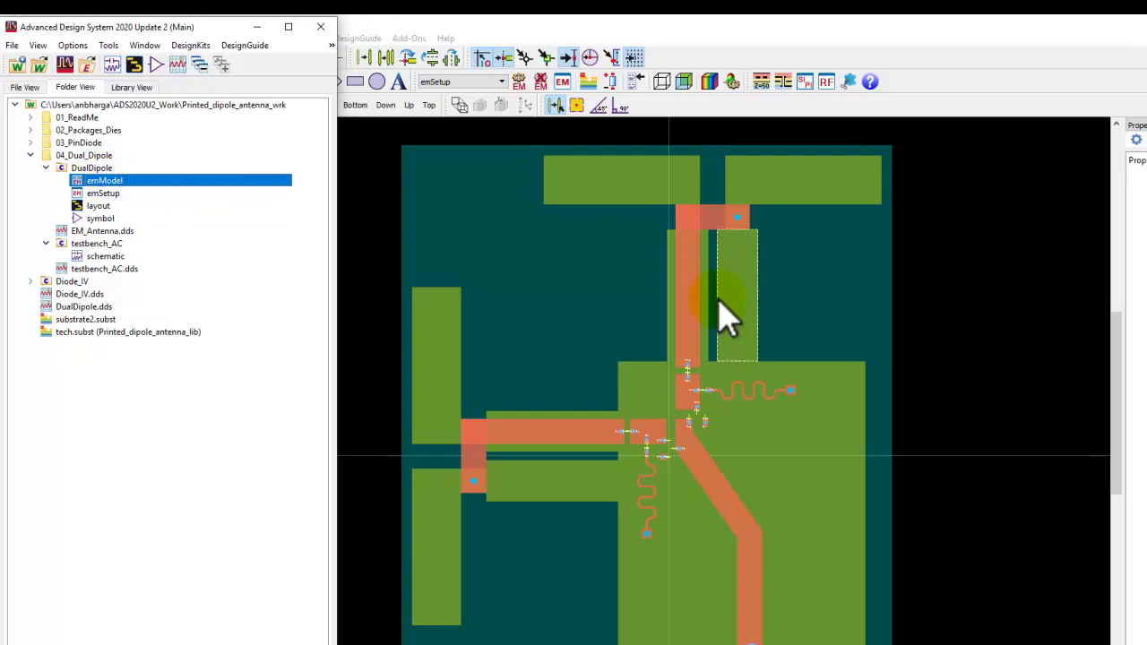
{"action": "left_click", "coordinate": [558, 320]}
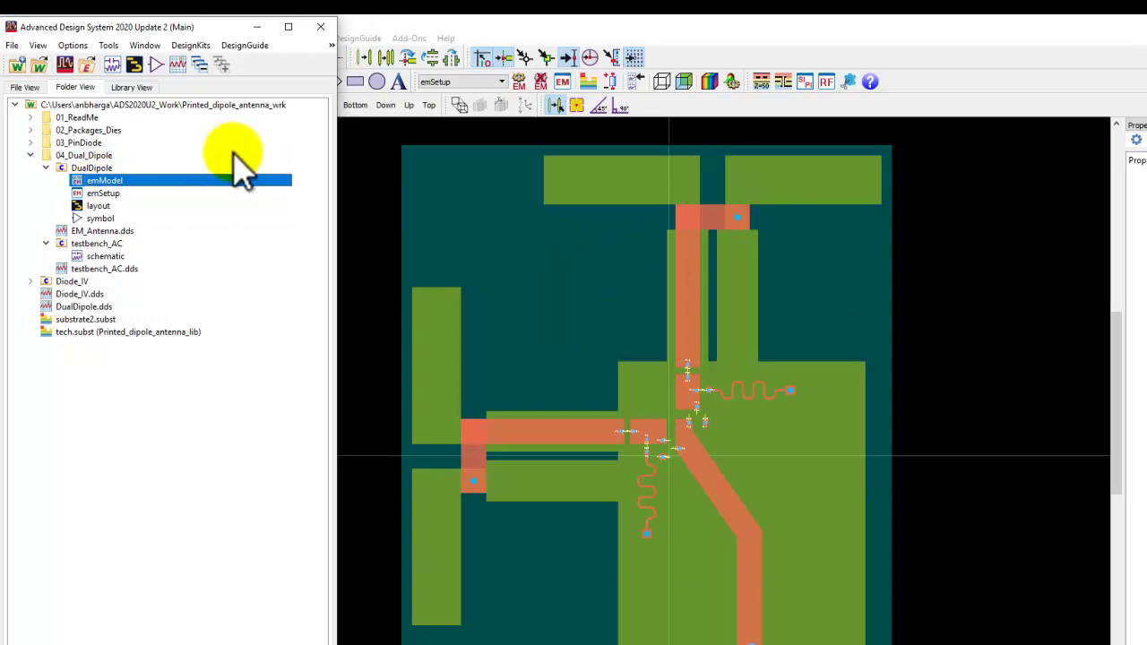
- Open the emModel view, check the frequency plan in its simulation summary and select data.000 in its database
{"action": "double_click", "coordinate": [97, 182]}
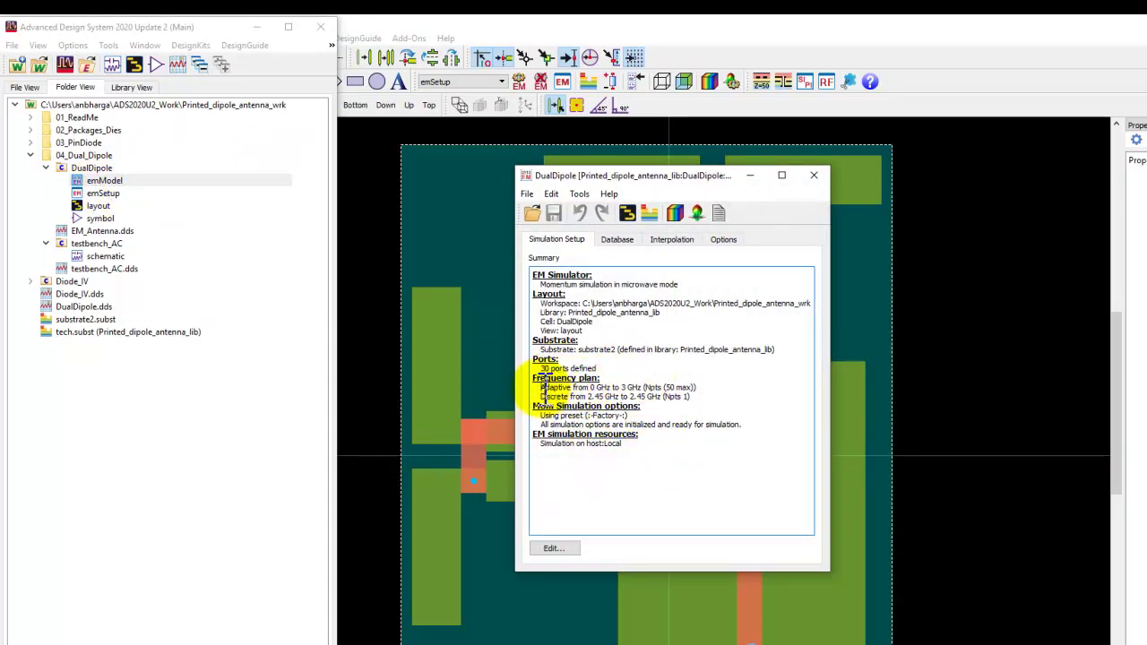
{"action": "left_click_drag", "start_coordinate": [541, 387], "coordinate": [710, 401]}
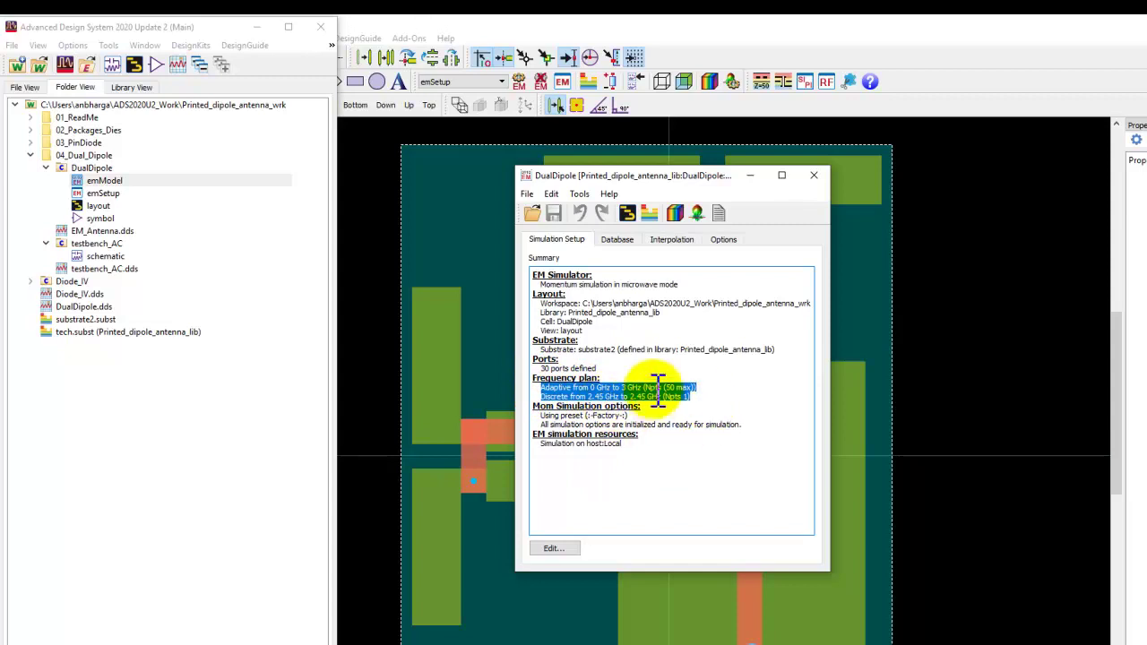
{"action": "left_click", "coordinate": [618, 244]}
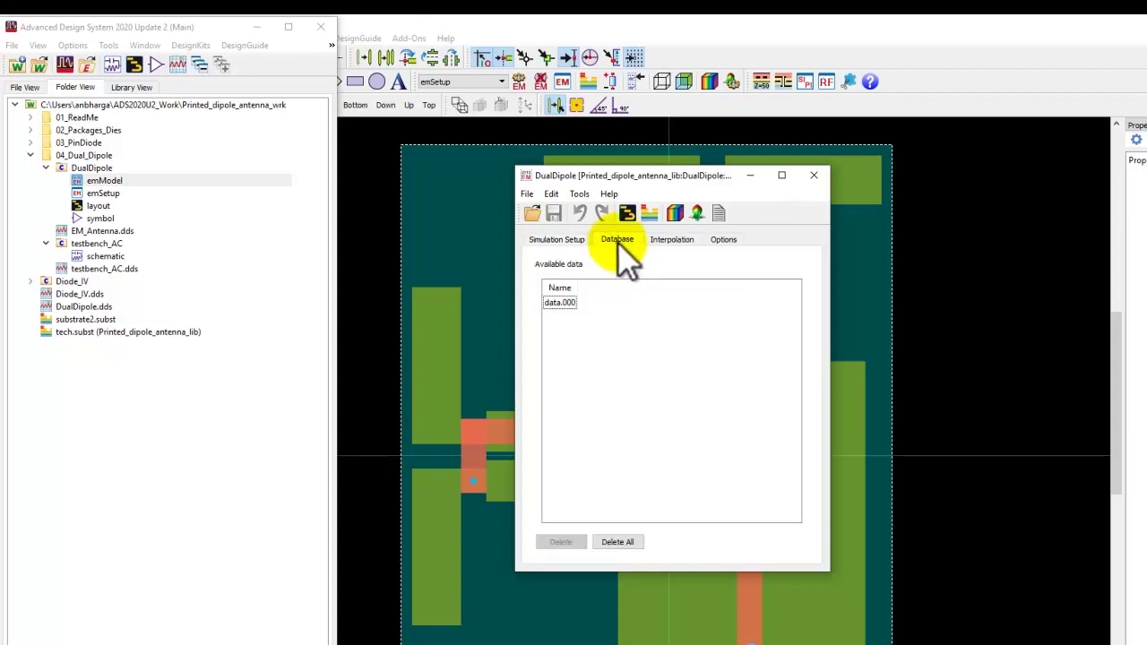
{"action": "left_click", "coordinate": [559, 304]}
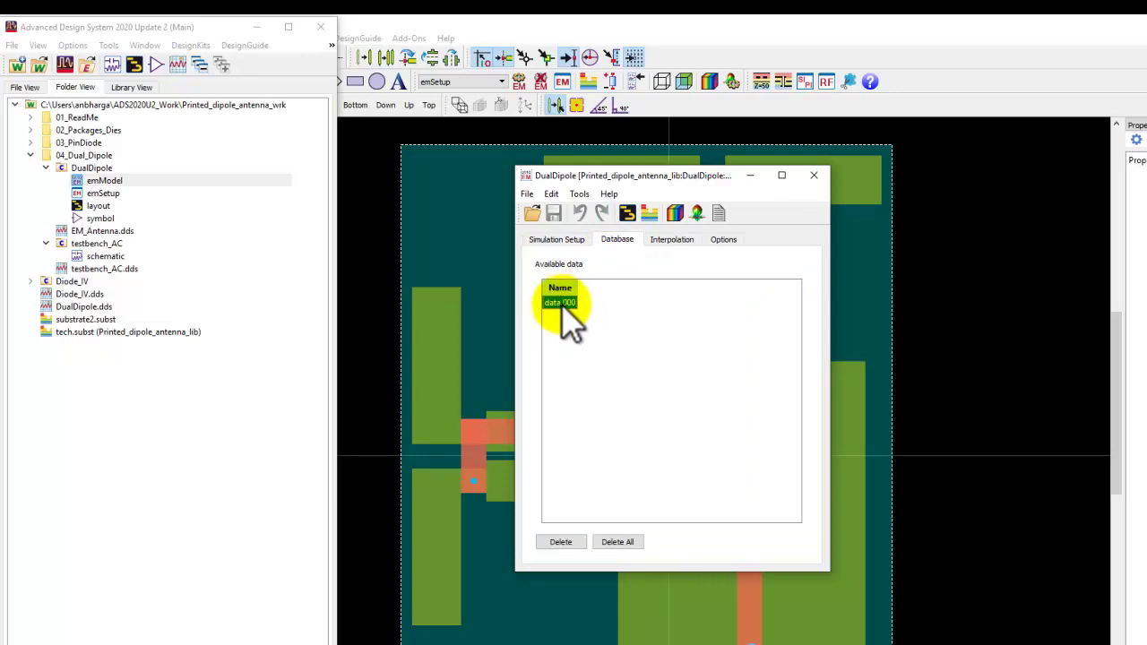
- Close the emModel window and open the circuit excitation setup from the testbench_AC schematic
{"action": "left_click", "coordinate": [813, 176]}
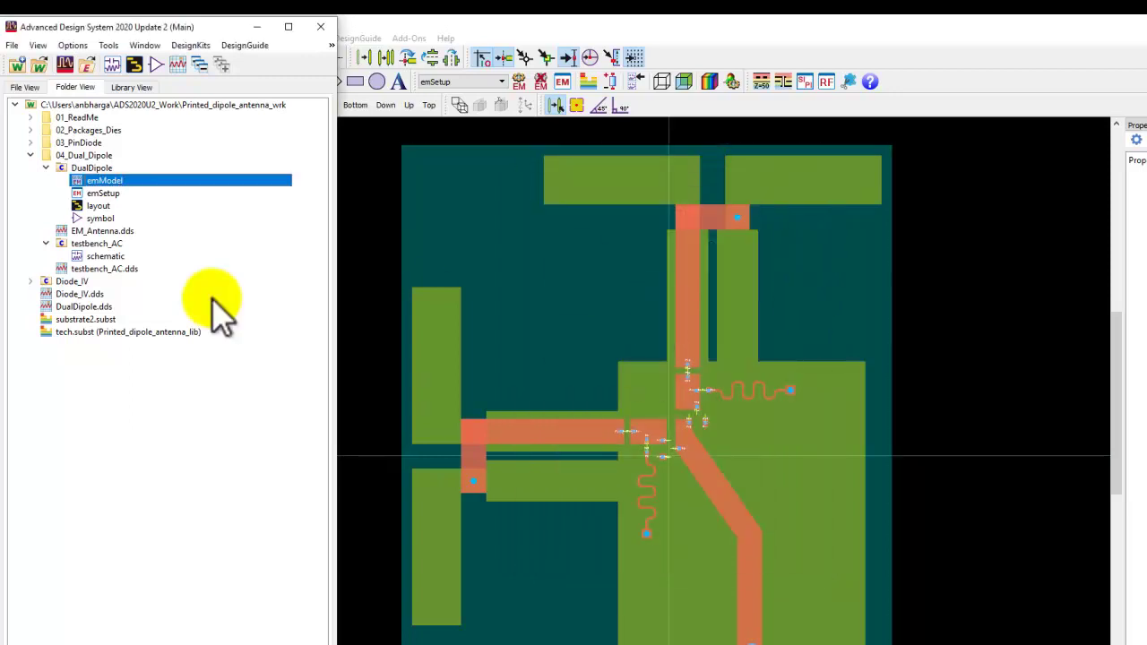
{"action": "double_click", "coordinate": [106, 257]}
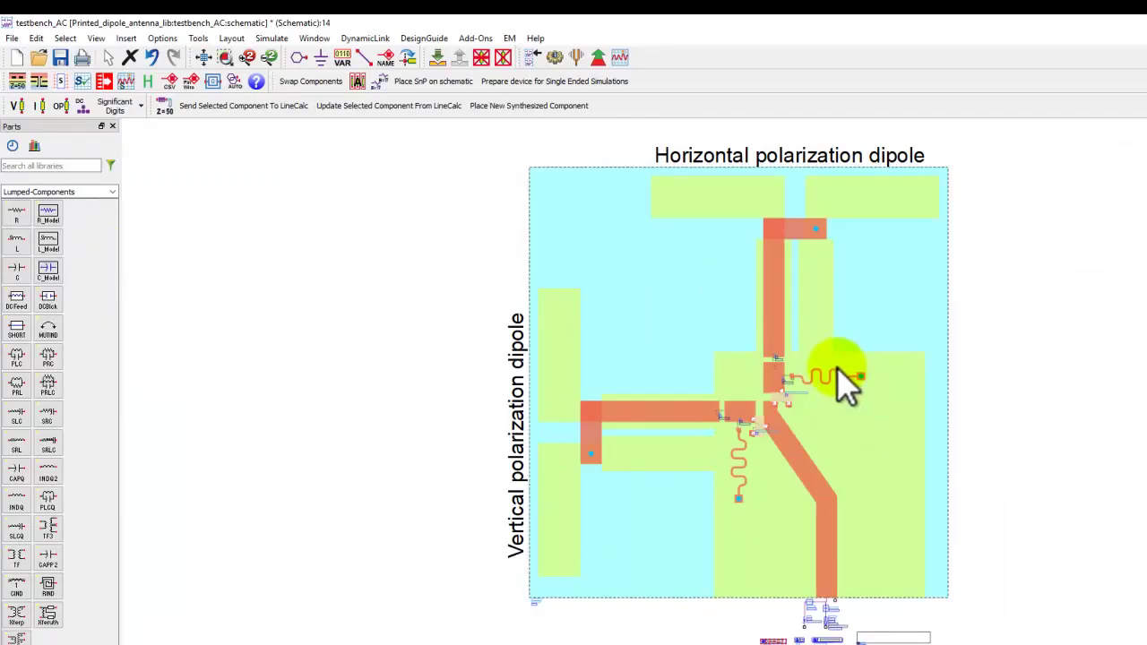
{"action": "left_click", "coordinate": [509, 39]}
{"action": "left_click", "coordinate": [529, 55]}
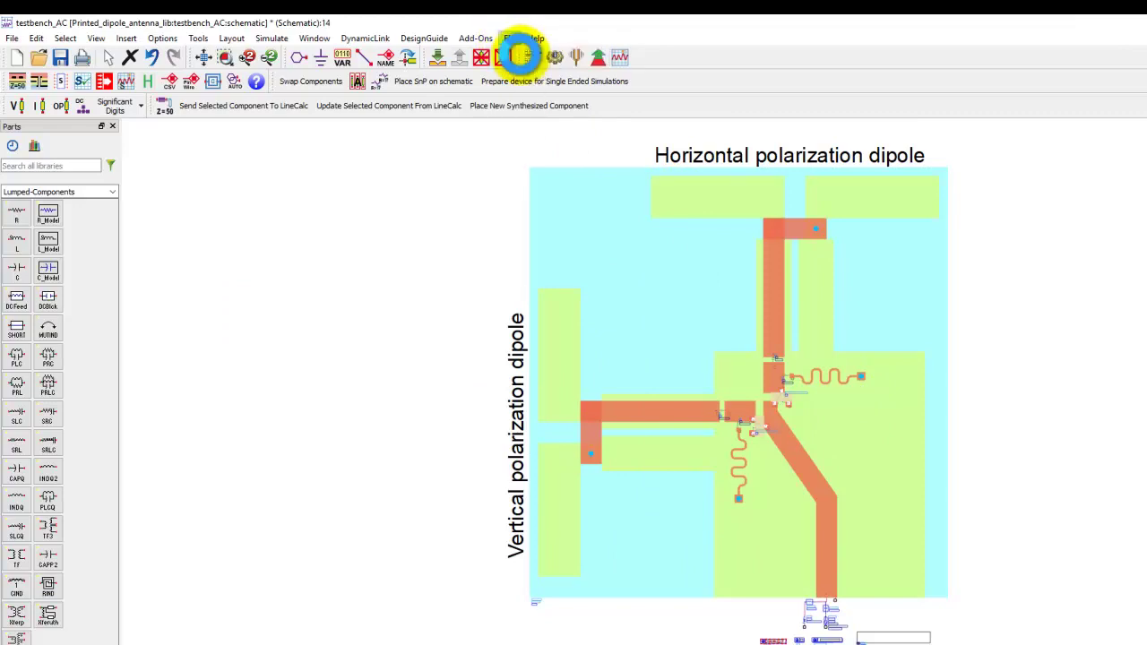
- Run the DC/AC/HB/Tran/Envelope simulation to compute the circuit excitation and dismiss its completion message
{"action": "left_click", "coordinate": [161, 166]}
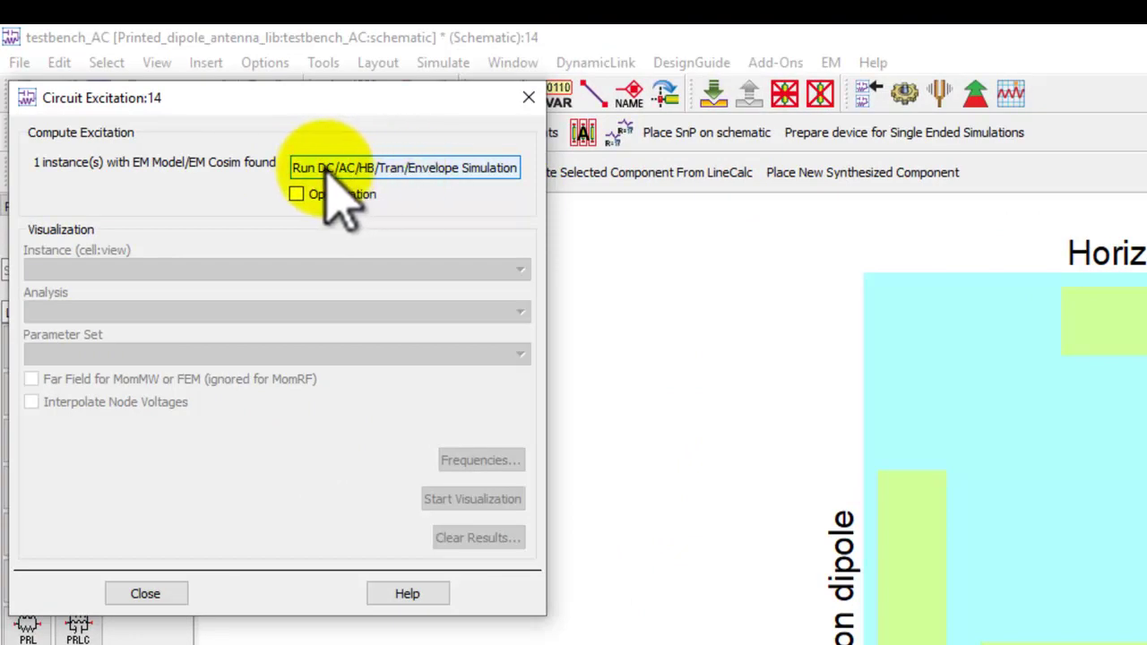
{"action": "left_click", "coordinate": [430, 171]}
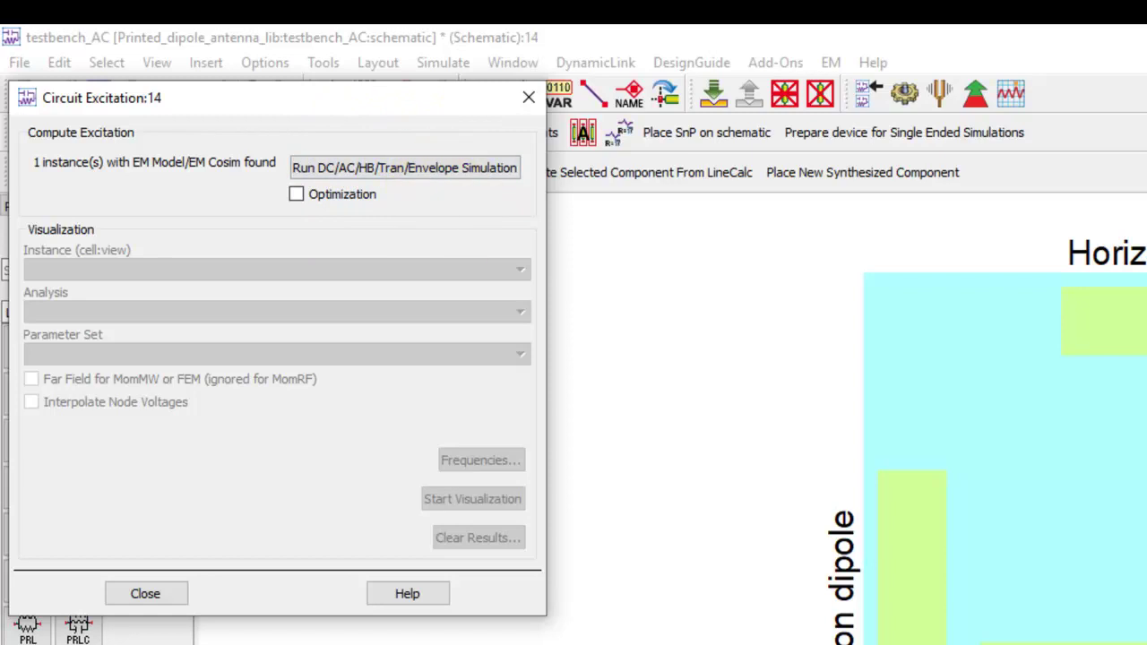
{"action": "left_click", "coordinate": [385, 167]}
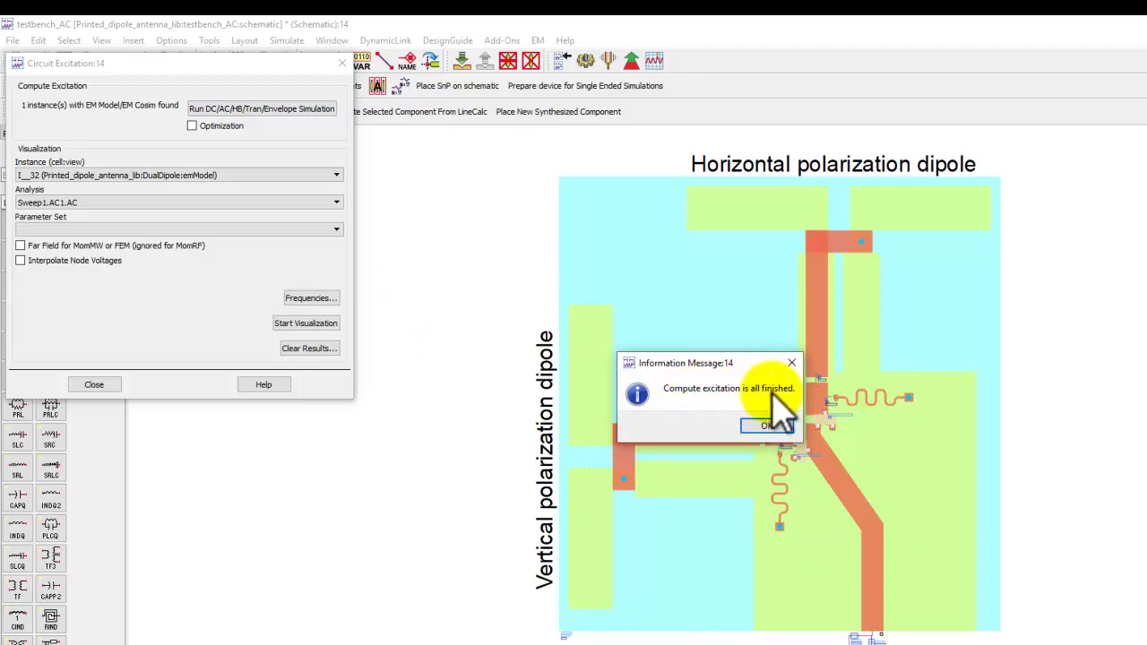
{"action": "left_click_drag", "start_coordinate": [741, 360], "coordinate": [656, 318]}
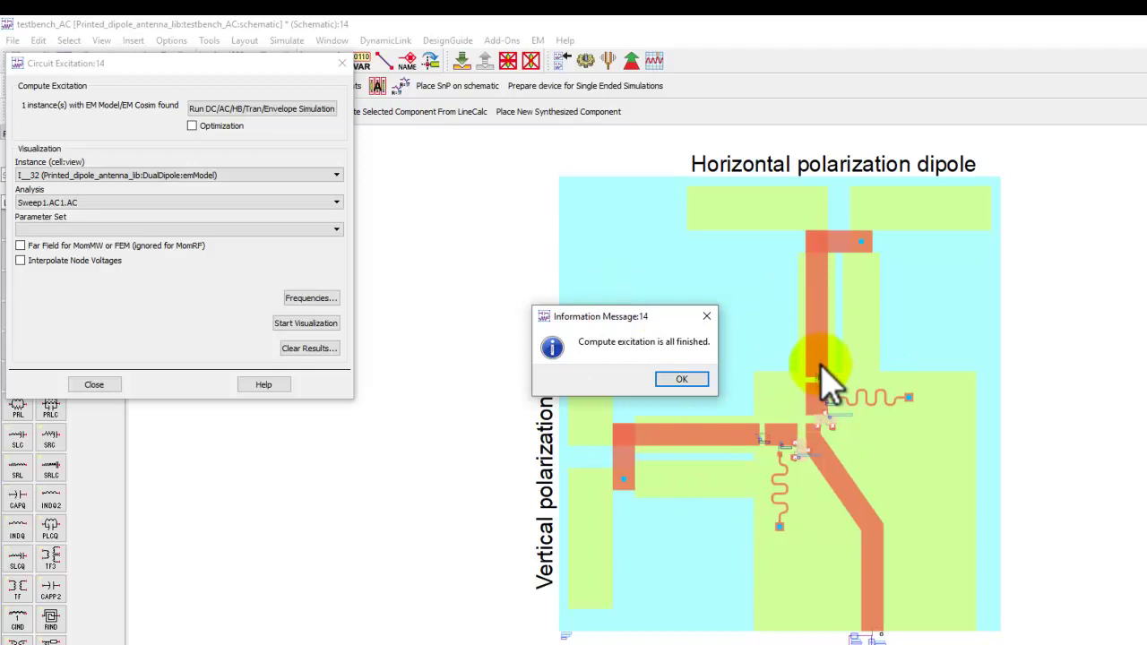
{"action": "left_click", "coordinate": [681, 380]}
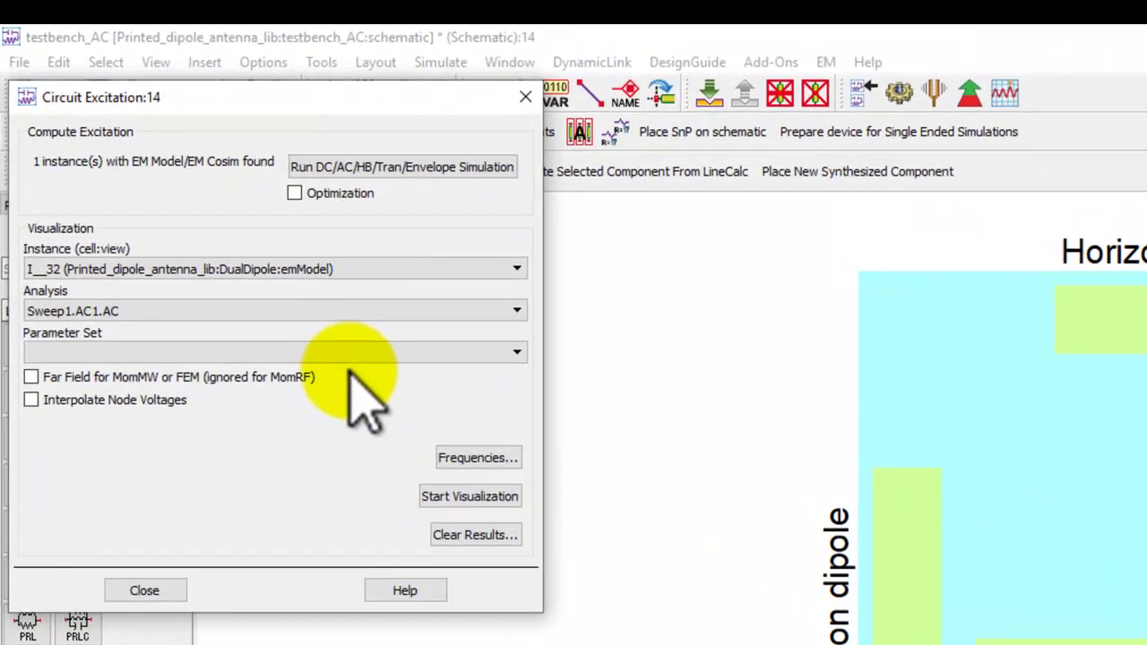
- Enable the far field option for MomMW or FEM and start the visualization of the Sweep1.AC1.AC analysis
{"action": "left_click", "coordinate": [441, 499]}
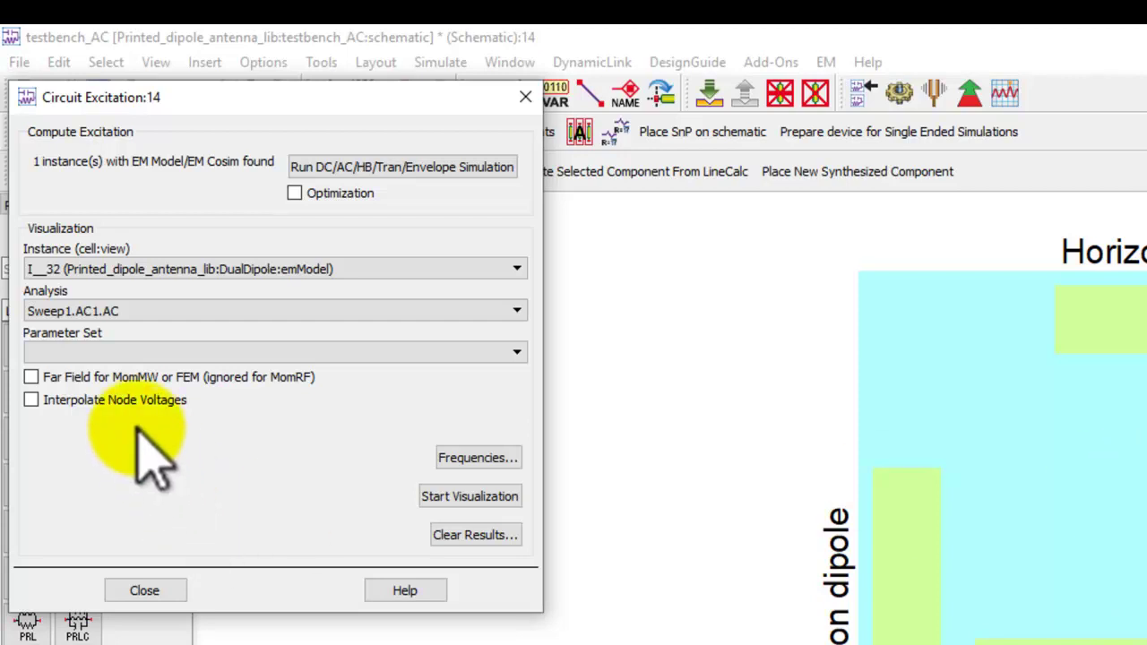
{"action": "left_click", "coordinate": [32, 378]}
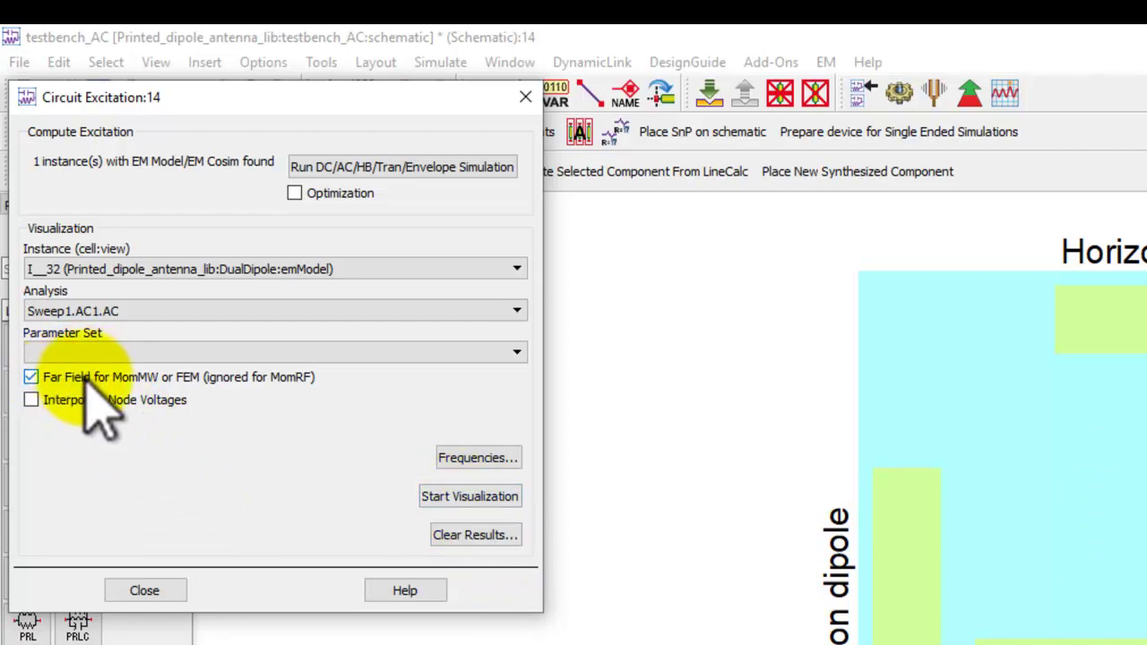
{"action": "left_click", "coordinate": [469, 497]}
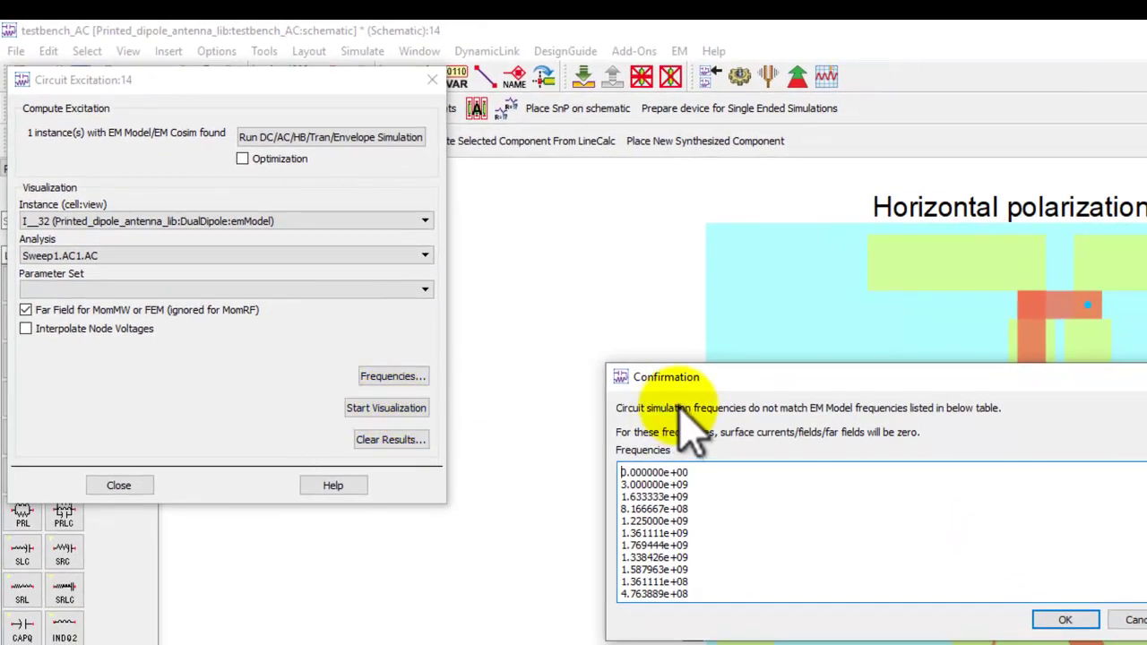
{"action": "left_click_drag", "start_coordinate": [721, 199], "coordinate": [573, 184]}
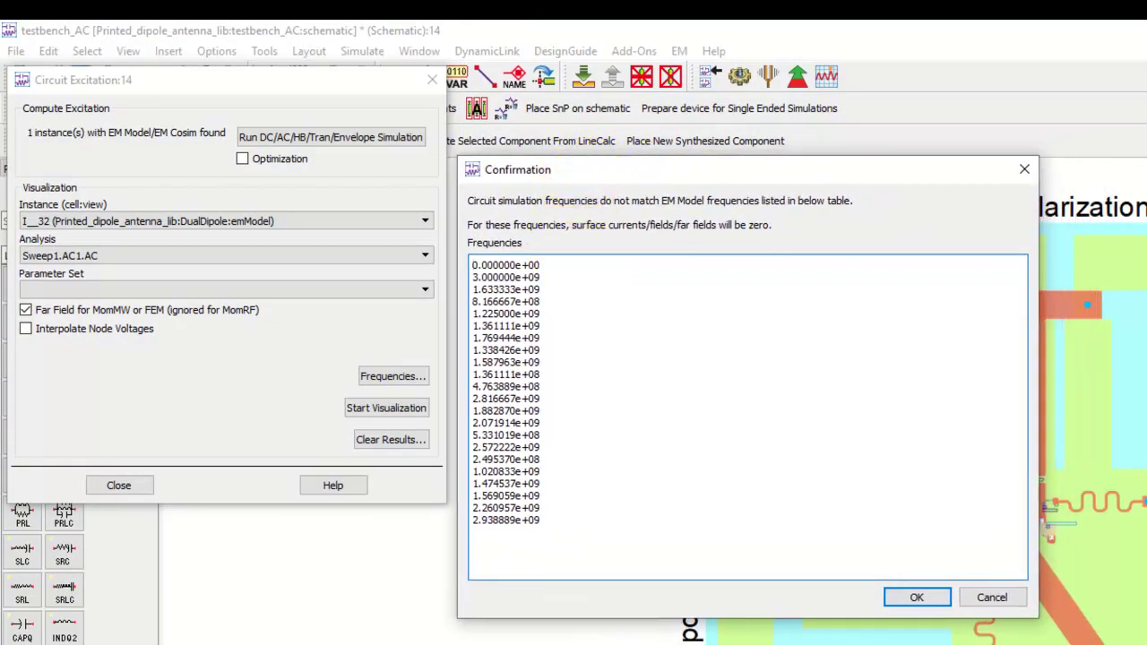
- Review the list of EM model frequencies that do not match the circuit simulation frequencies
{"action": "left_click_drag", "start_coordinate": [475, 267], "coordinate": [550, 525]}
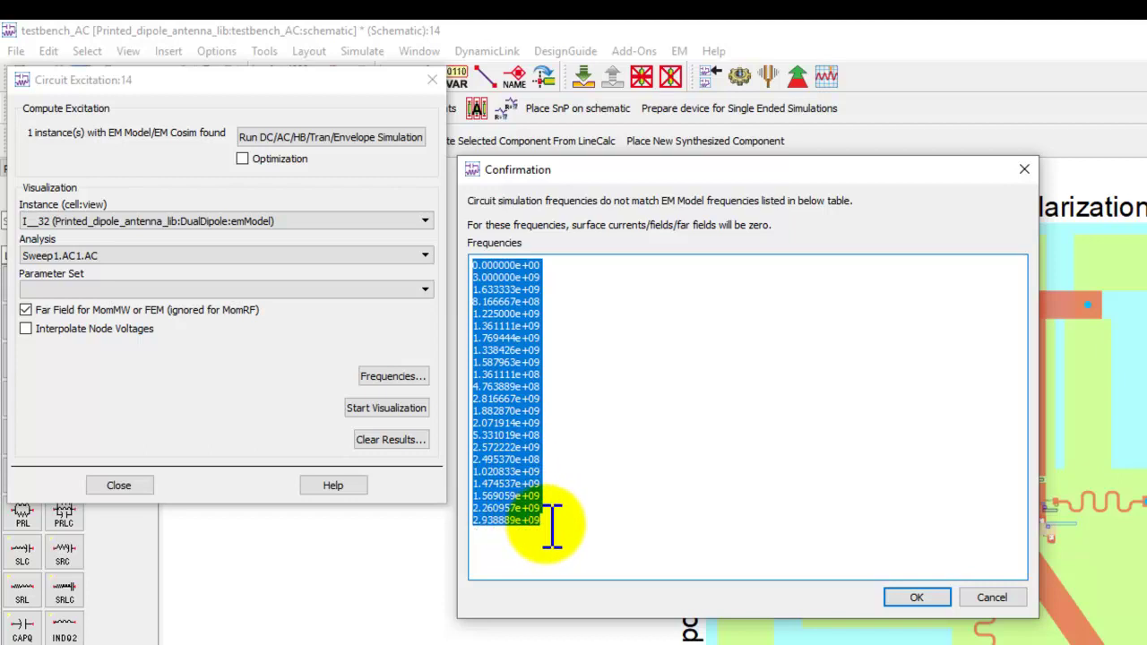
{"action": "key", "text": "ctrl+c"}
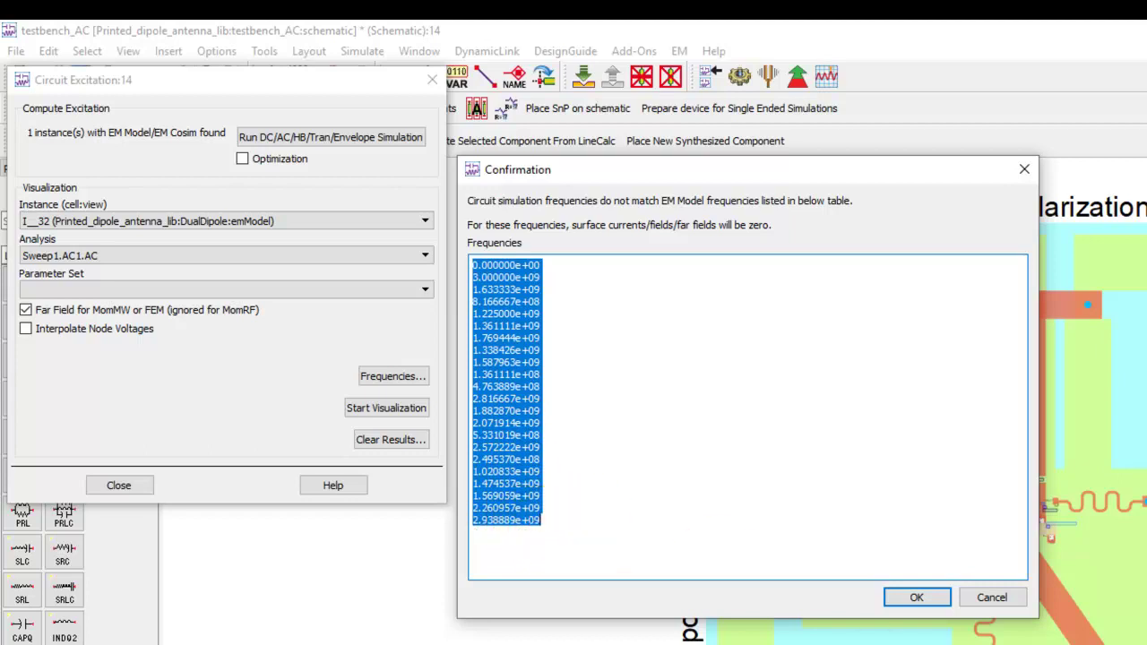
{"action": "left_click", "coordinate": [307, 136]}
{"action": "left_click", "coordinate": [568, 274]}
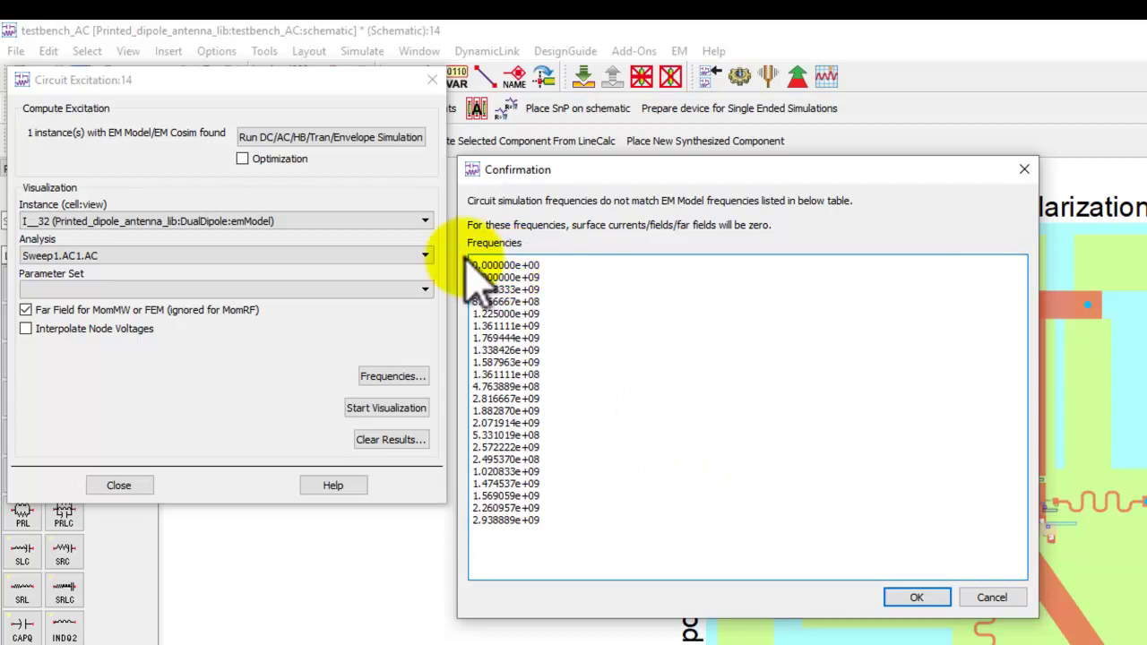
{"action": "left_click_drag", "start_coordinate": [473, 266], "coordinate": [555, 534]}
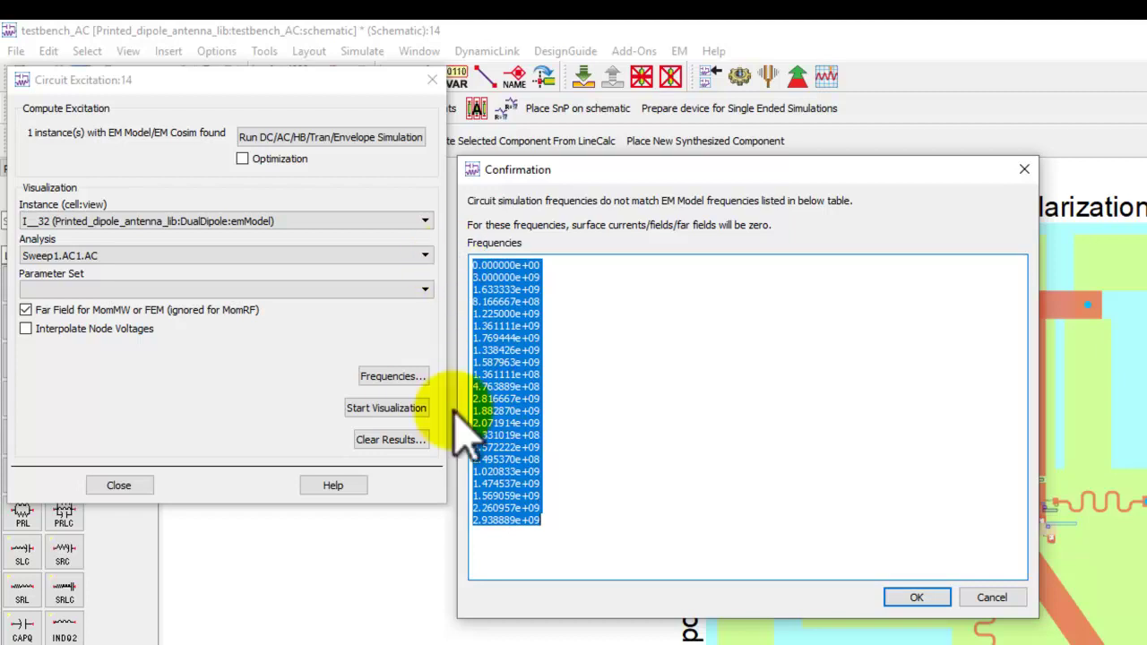
{"action": "left_click", "coordinate": [509, 334]}
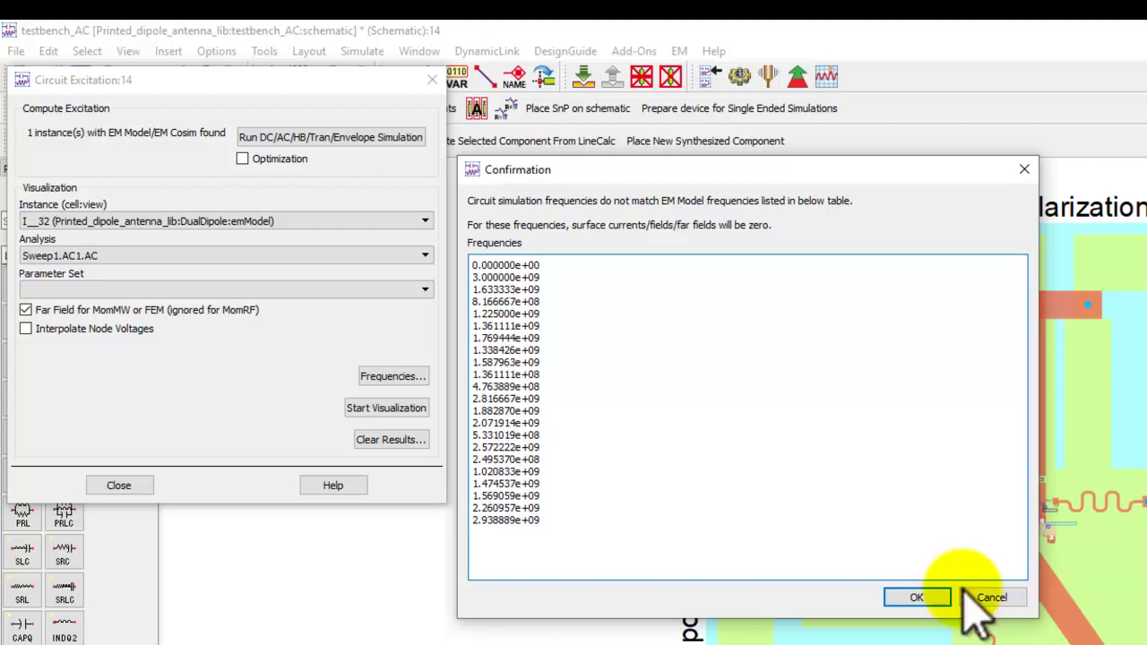
- Accept the frequency mismatch and the visualization notice, and bring up the Momentum 3D visualization window maximized
{"action": "left_click", "coordinate": [916, 598]}
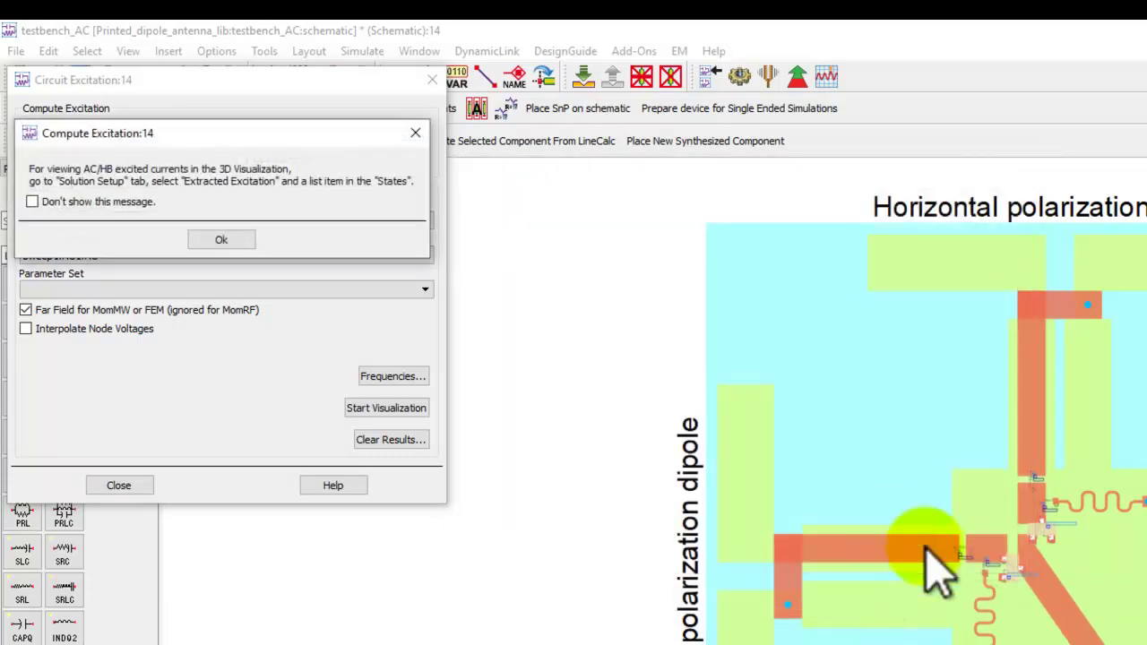
{"action": "left_click", "coordinate": [240, 240]}
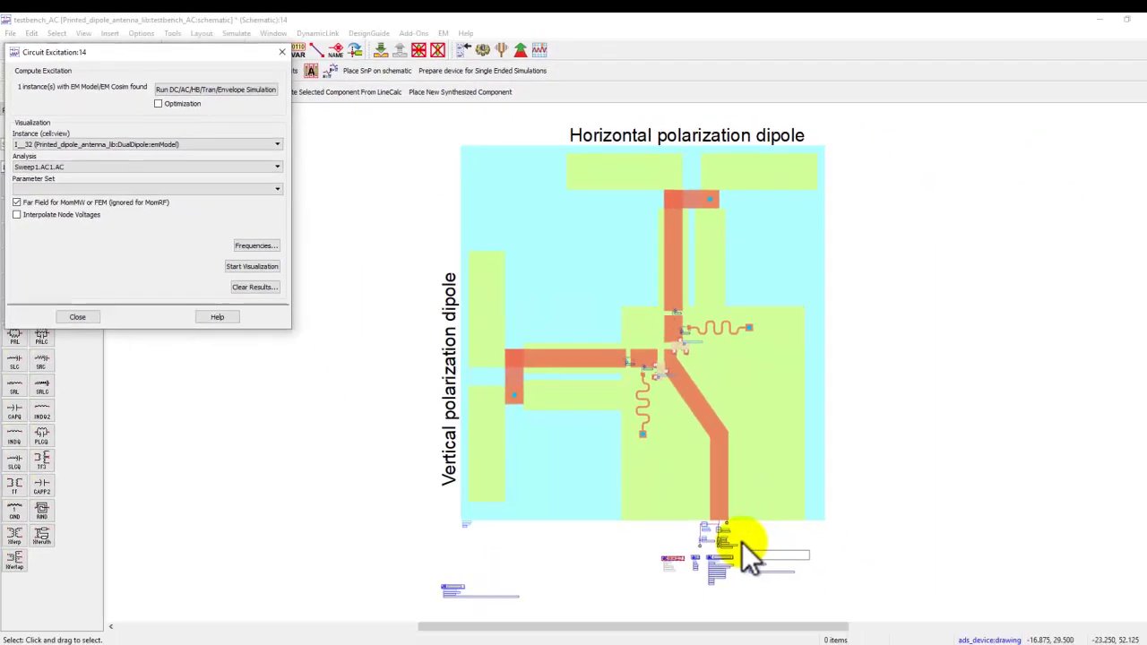
{"action": "mouse_move", "coordinate": [622, 632]}
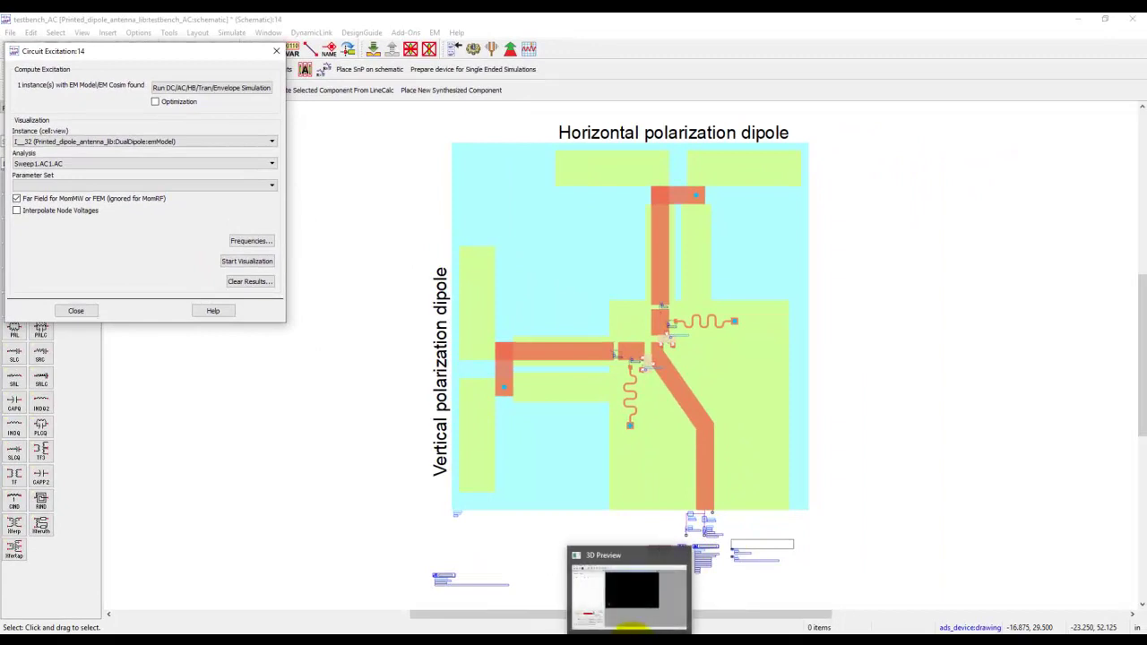
{"action": "left_click", "coordinate": [651, 559]}
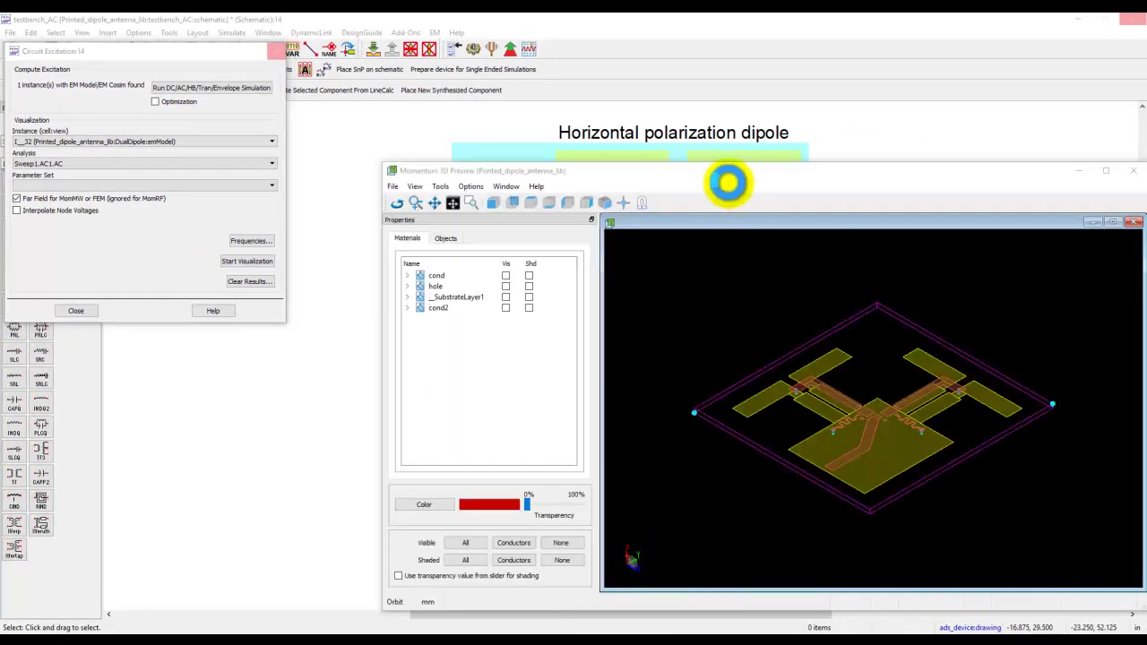
{"action": "double_click", "coordinate": [730, 176]}
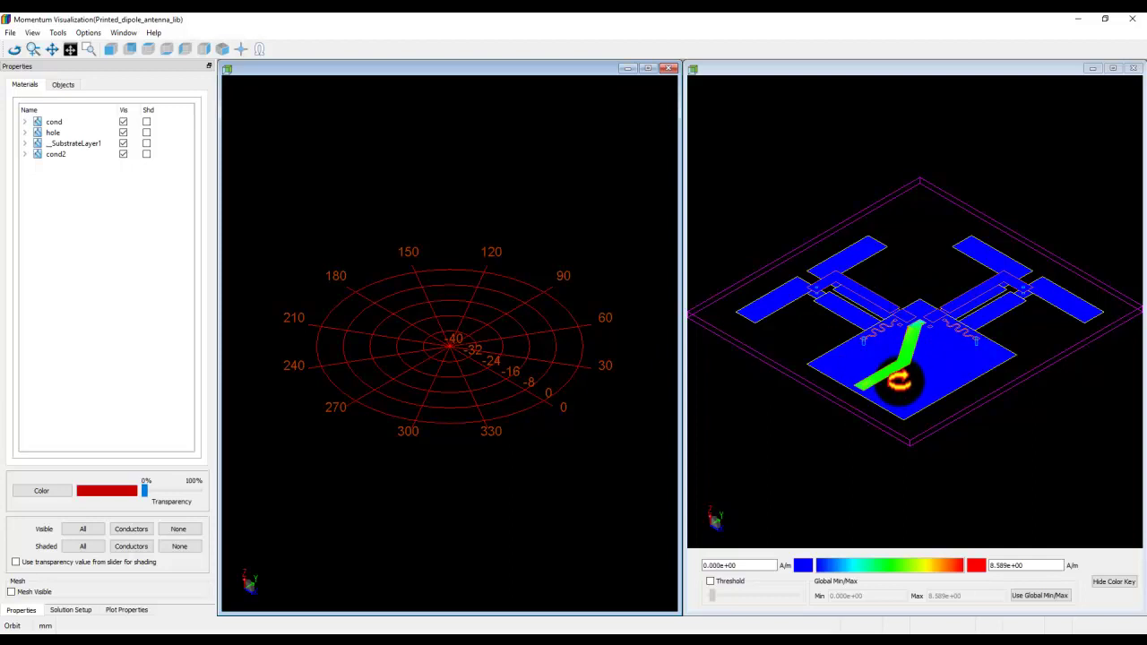
- Examine the Port 1 surface currents and far field at several solution frequencies, including 2.45 GHz and 1.338425926 GHz
{"action": "mouse_move", "coordinate": [917, 456]}
{"action": "left_mouse_down"}
{"action": "mouse_move", "coordinate": [955, 455]}
{"action": "mouse_move", "coordinate": [926, 453]}
{"action": "mouse_move", "coordinate": [922, 464]}
{"action": "left_mouse_up"}
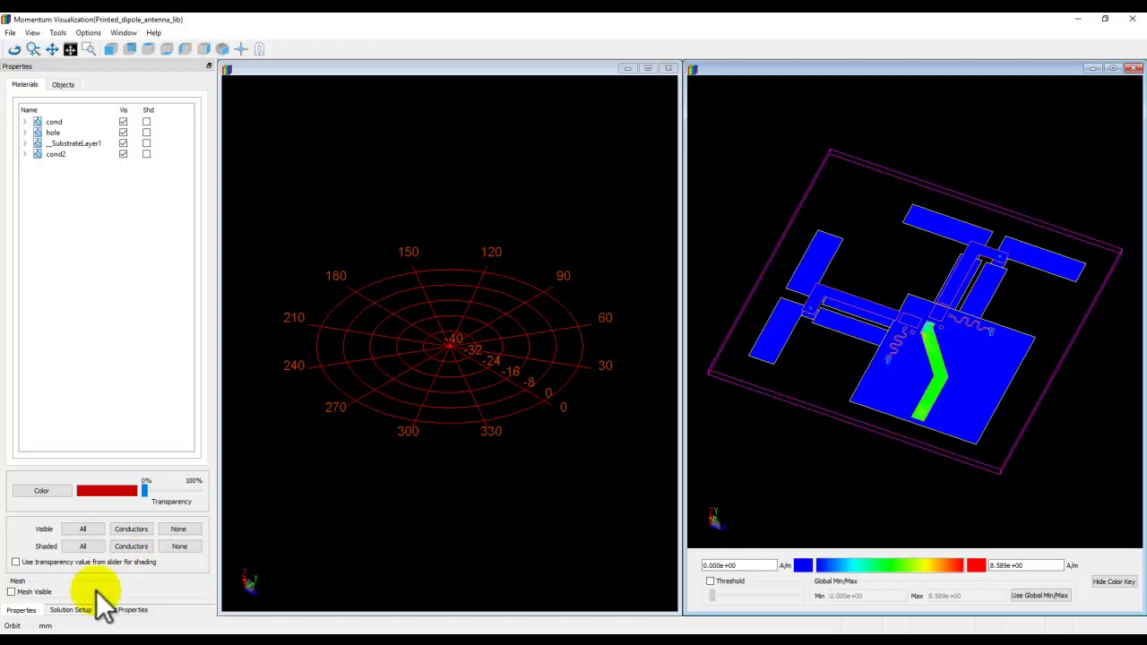
{"action": "left_click", "coordinate": [70, 610]}
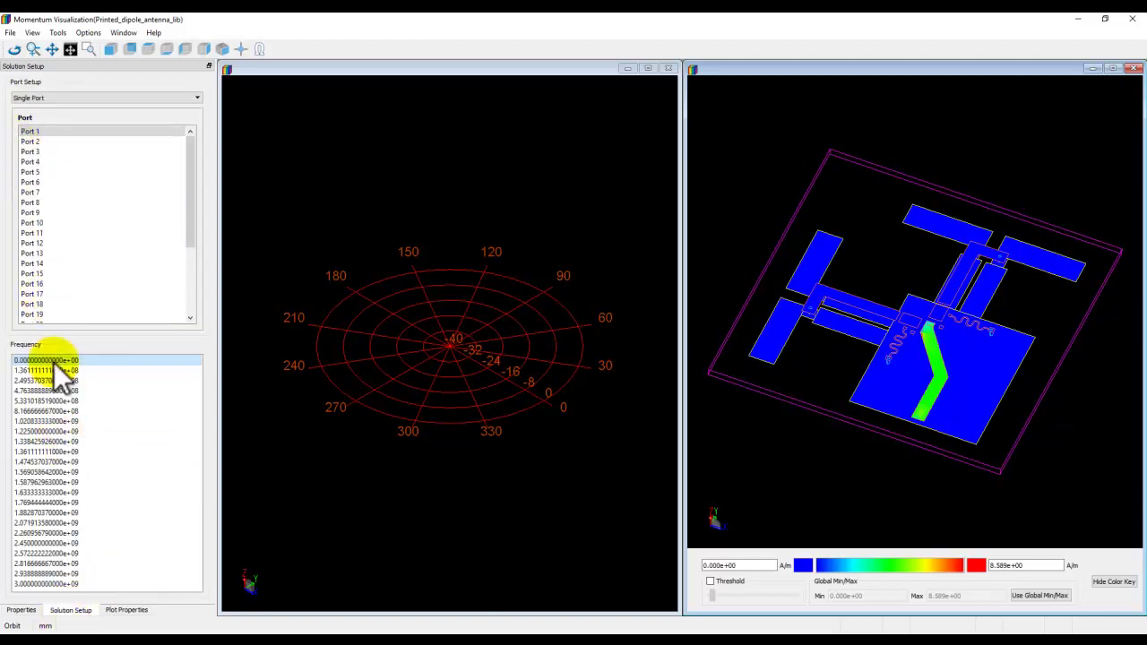
{"action": "left_click", "coordinate": [31, 543]}
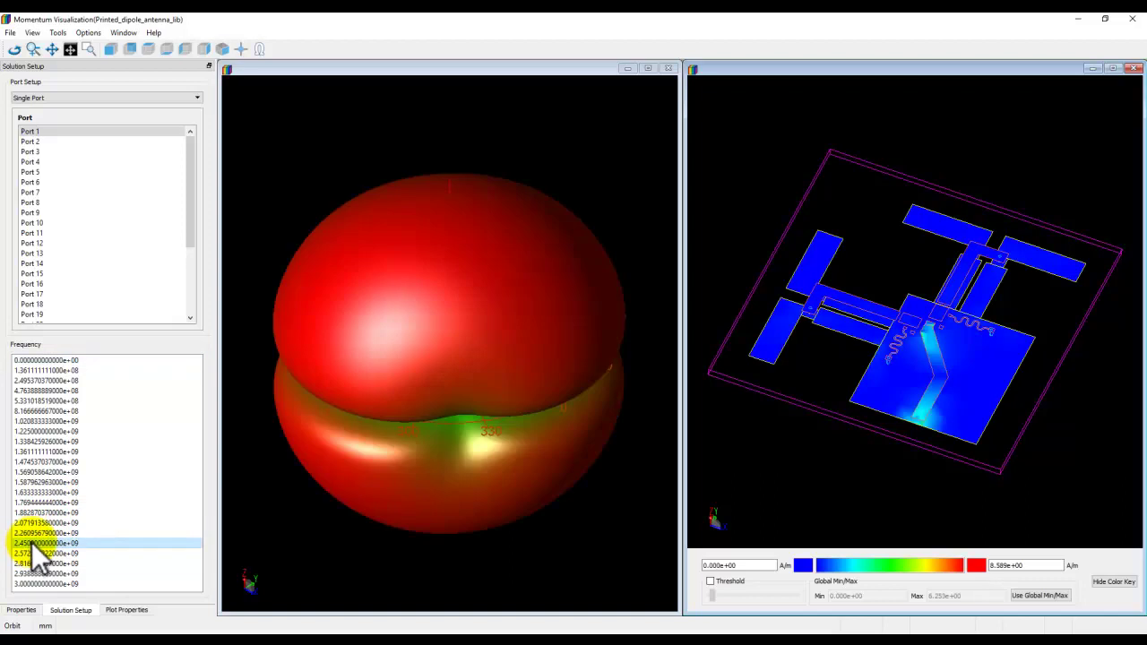
{"action": "left_click", "coordinate": [40, 490]}
{"action": "left_click", "coordinate": [49, 438]}
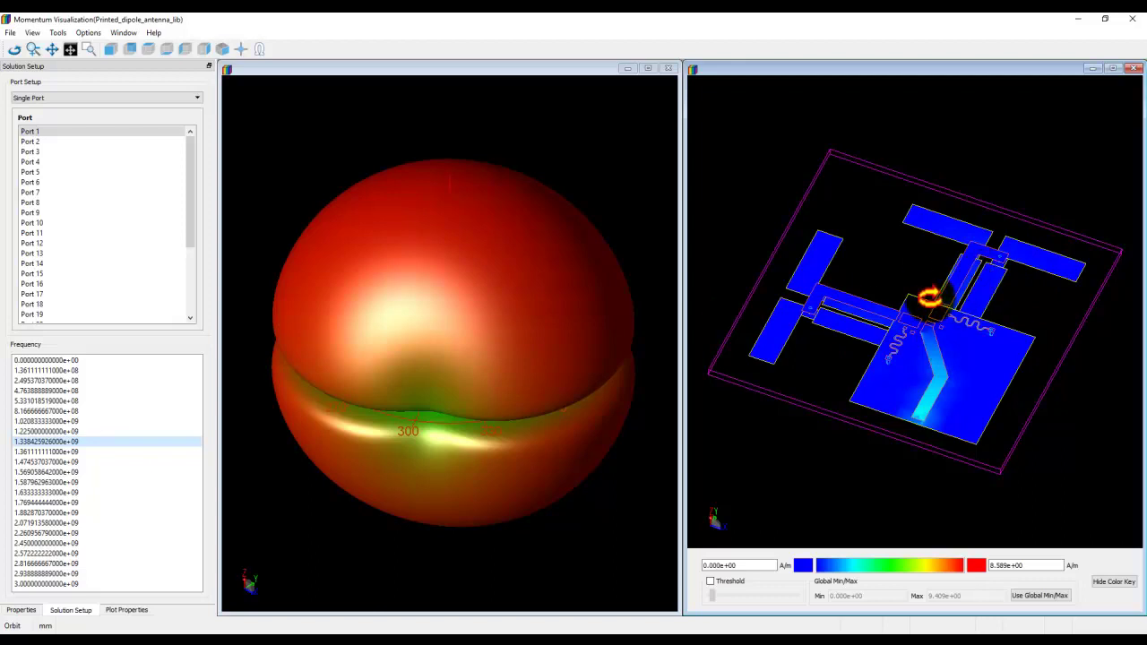
- Animate the surface current plot and set the color key's maximum to 2.589e+00 A/m
{"action": "left_click", "coordinate": [127, 610]}
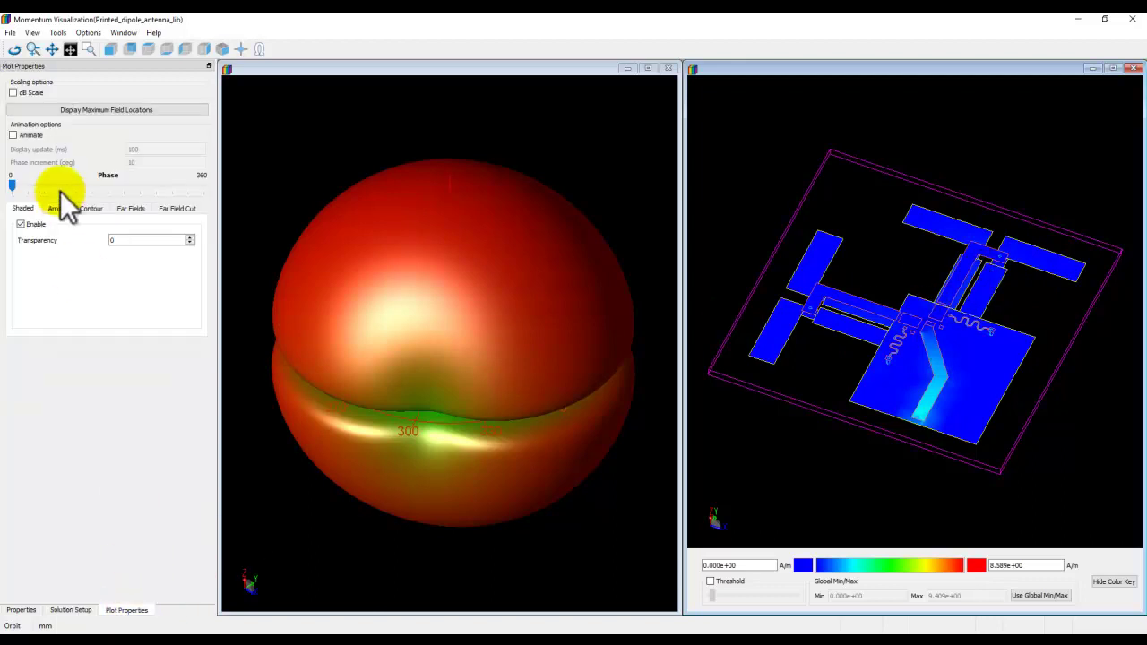
{"action": "left_click", "coordinate": [13, 134]}
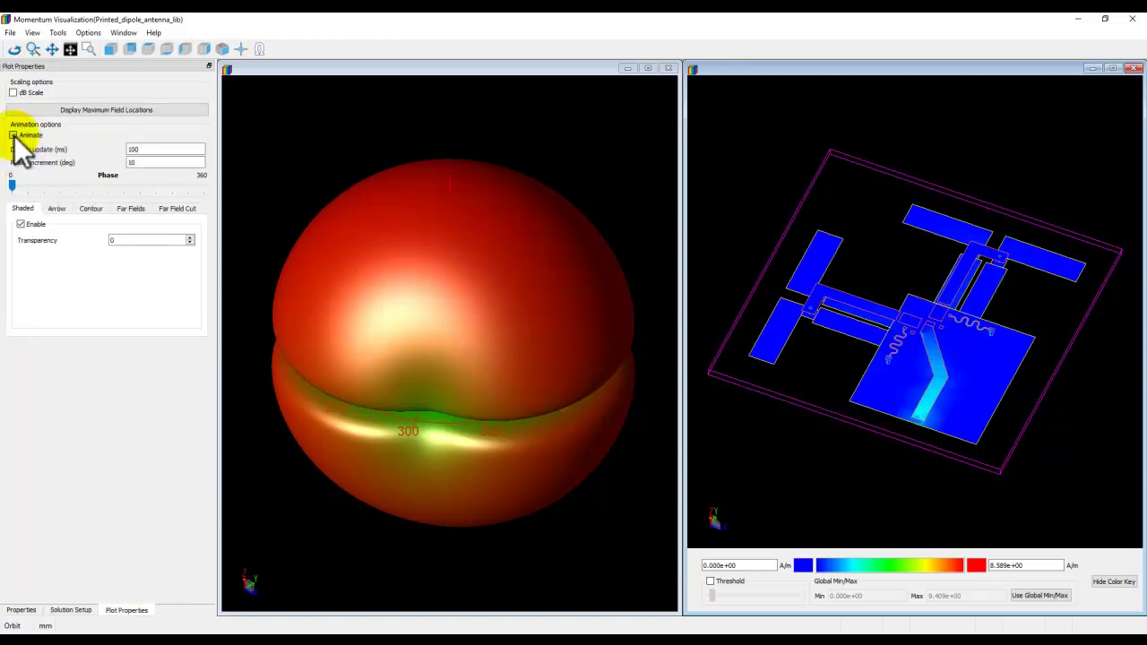
{"action": "left_click", "coordinate": [992, 568]}
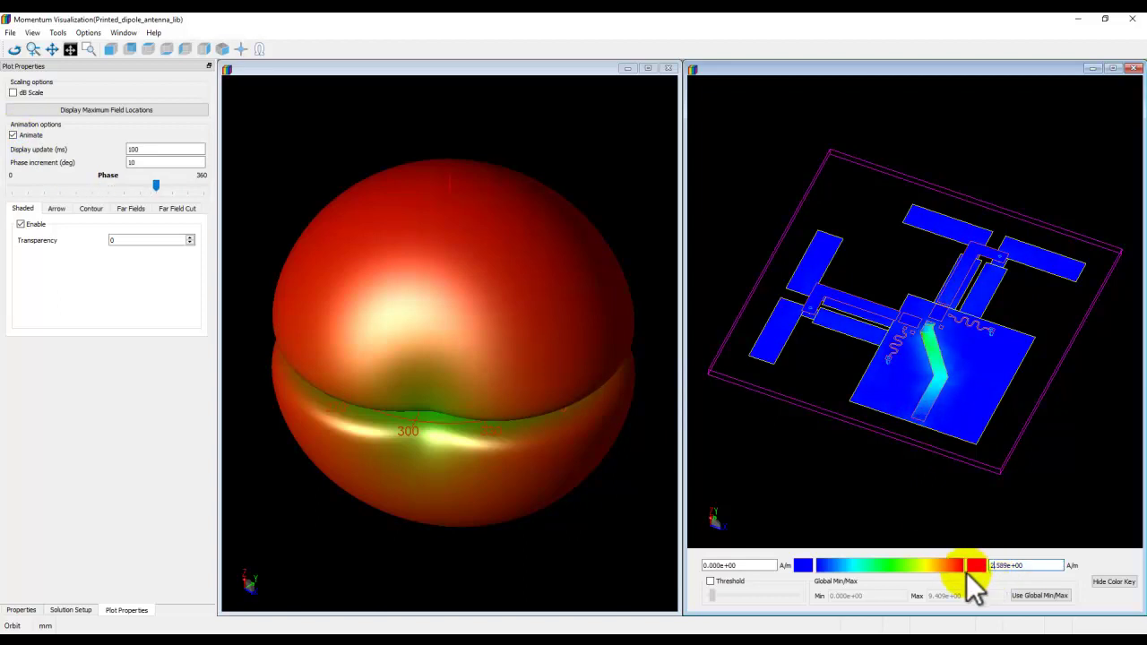
{"action": "left_click", "coordinate": [744, 566]}
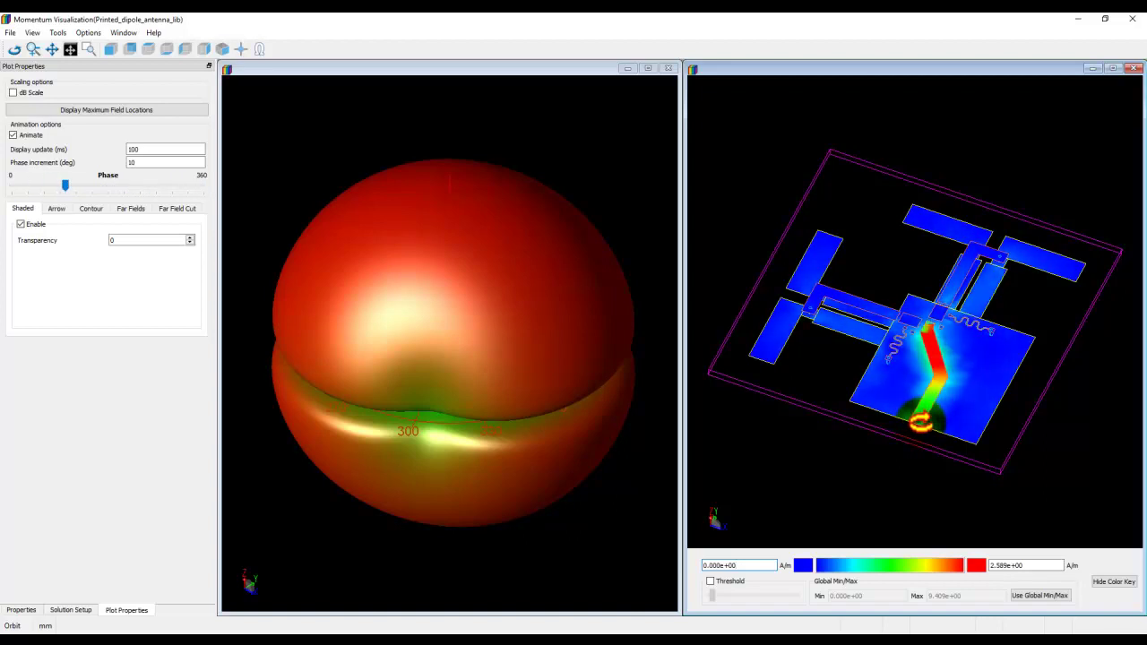
- Inspect the animated currents around the feed line and set the solution frequency to 2.45 GHz
{"action": "scroll", "coordinate": [913, 309], "scroll_direction": "up", "scroll_amount": 3}
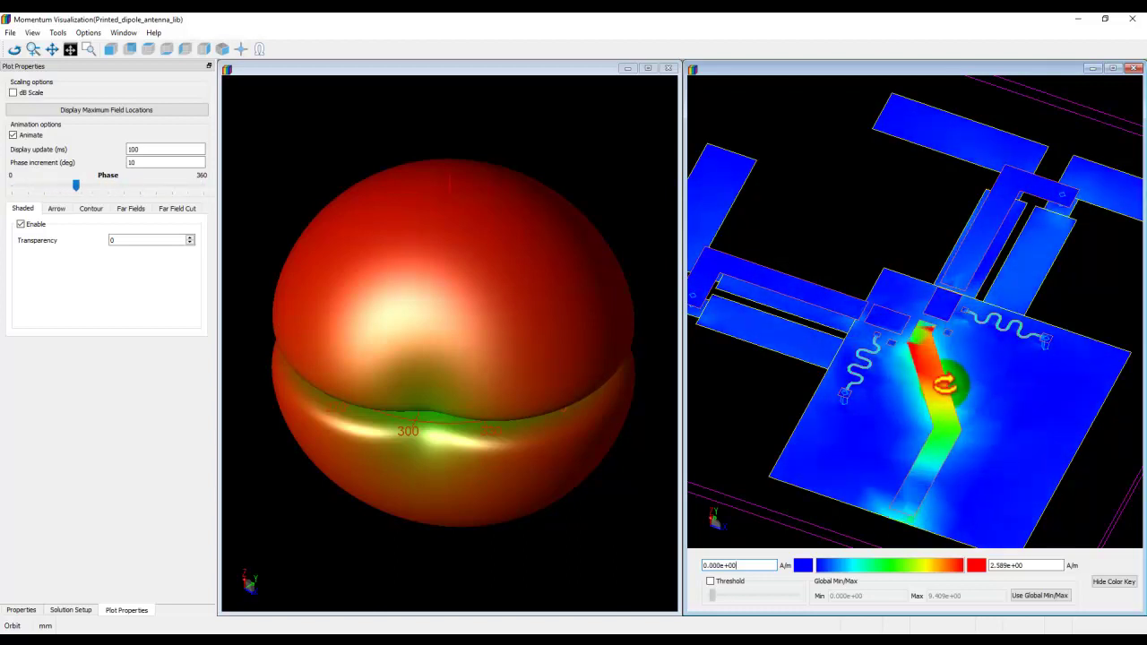
{"action": "scroll", "coordinate": [949, 385], "scroll_direction": "down", "scroll_amount": 3}
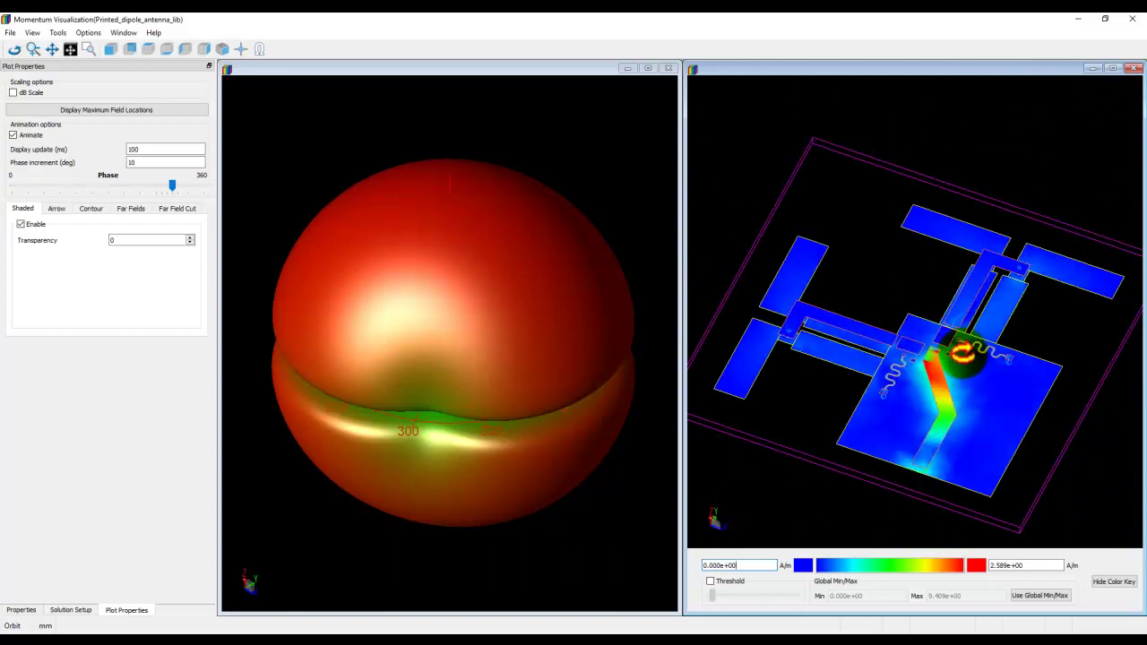
{"action": "left_click_drag", "start_coordinate": [914, 420], "coordinate": [947, 387]}
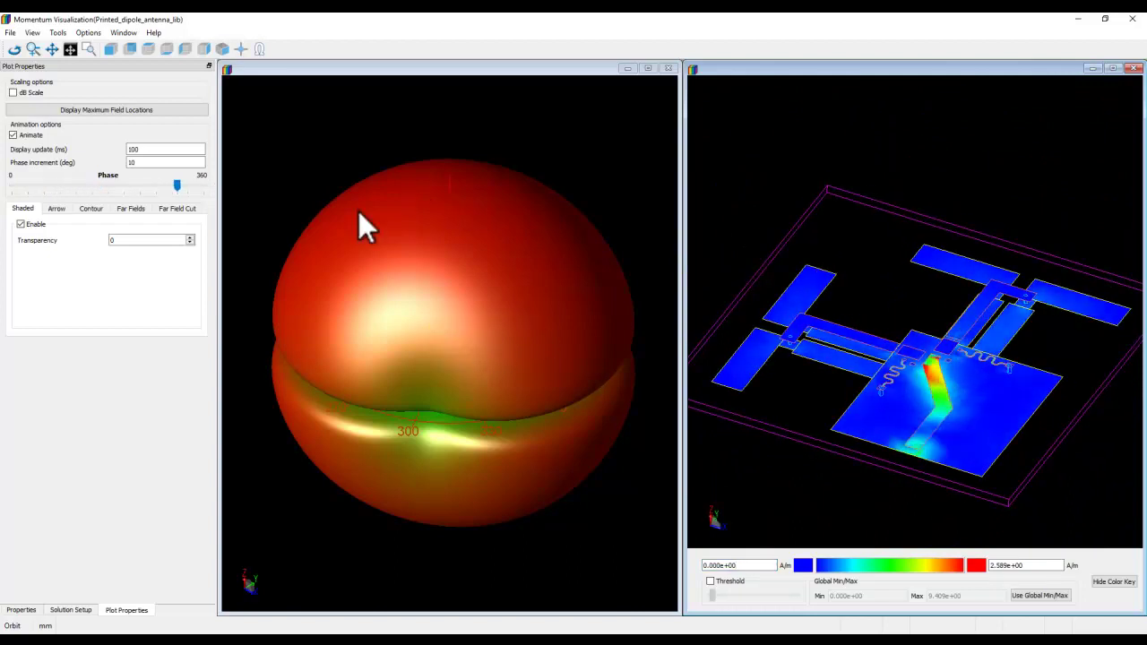
{"action": "left_click", "coordinate": [71, 610]}
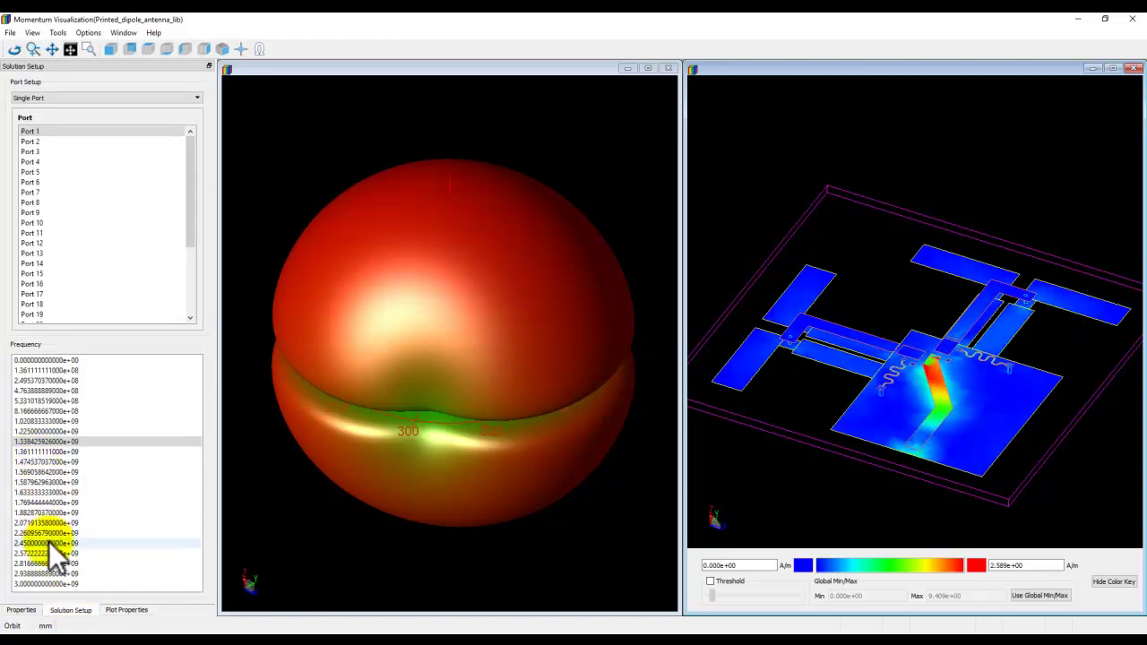
{"action": "left_click", "coordinate": [49, 542]}
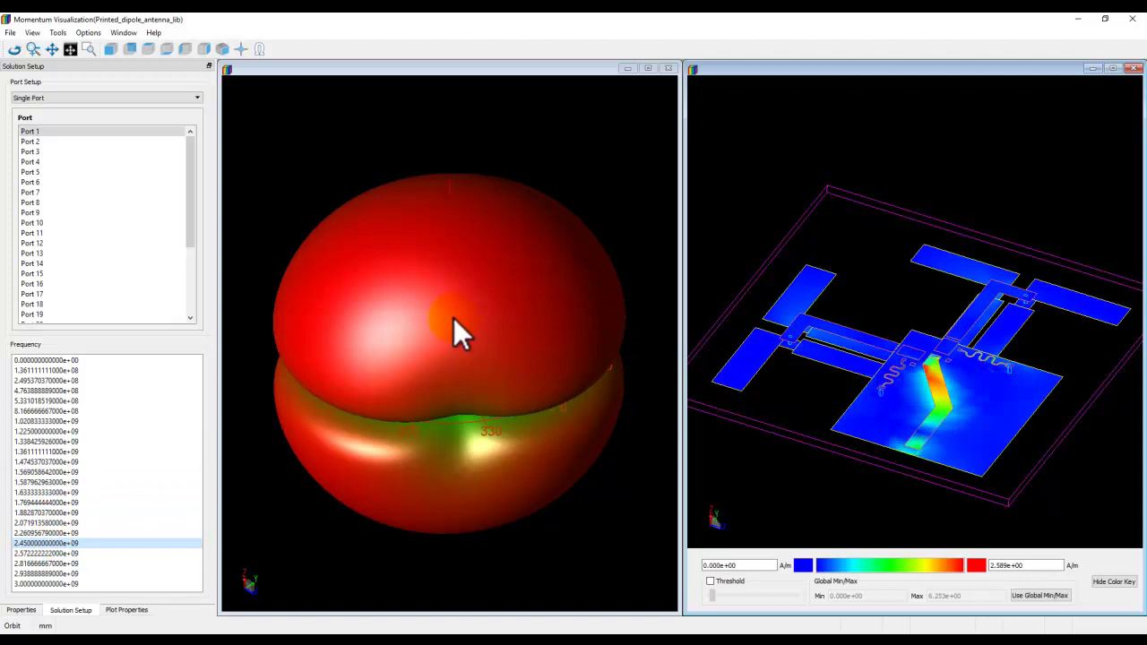
- Show the antenna parameters of the 2.45 GHz far field and move their window clear of the plot
{"action": "left_click", "coordinate": [126, 610]}
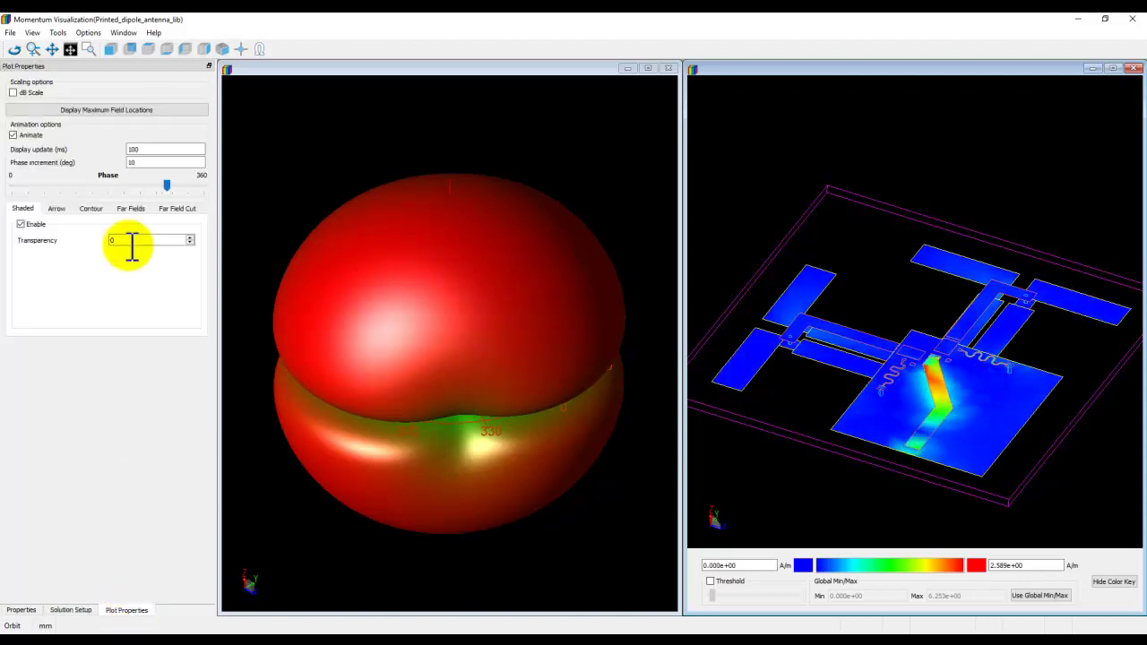
{"action": "left_click", "coordinate": [123, 210]}
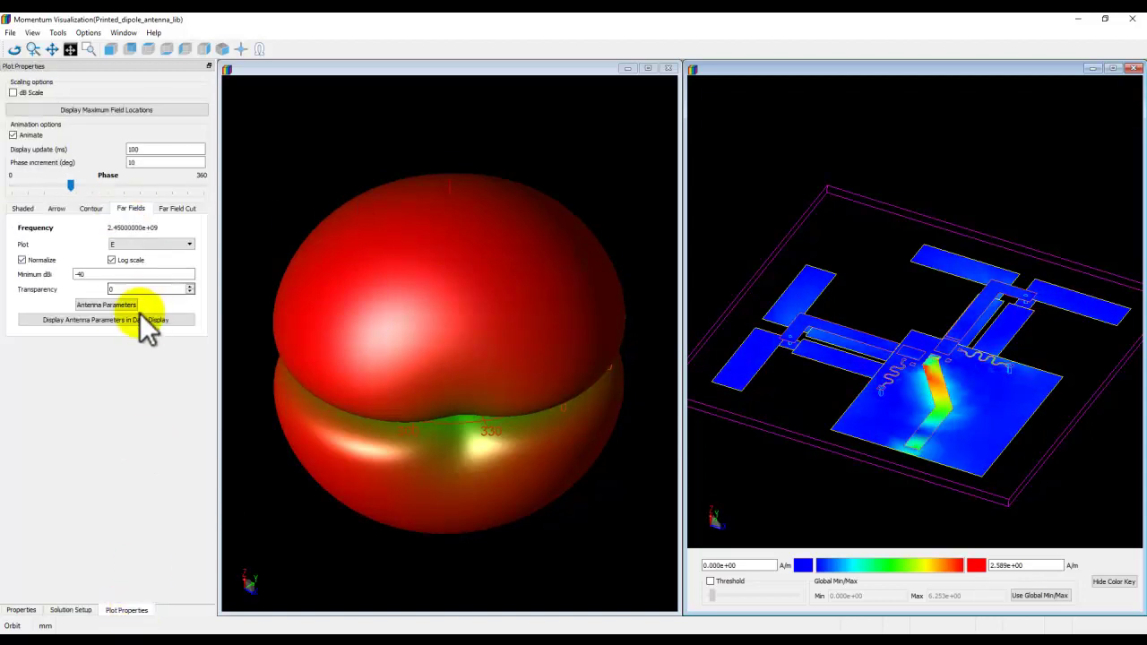
{"action": "left_click", "coordinate": [106, 305]}
{"action": "left_click_drag", "start_coordinate": [573, 196], "coordinate": [606, 36]}
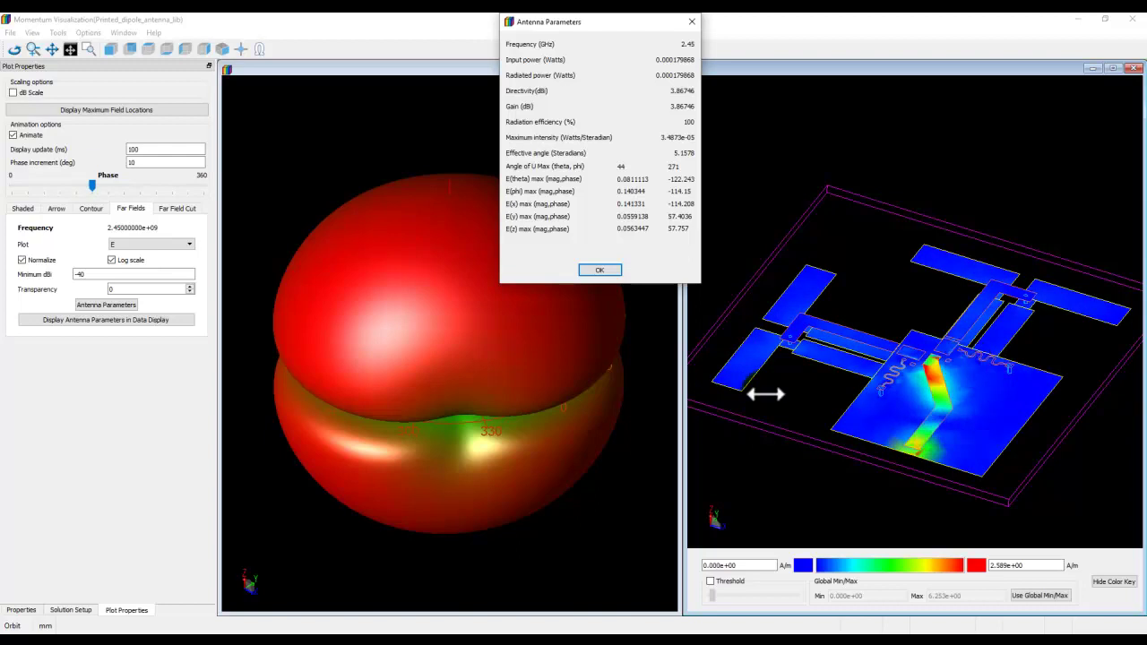
- Change the port setup of the solution from Single Port to Extracted Excitation
{"action": "left_click", "coordinate": [70, 610]}
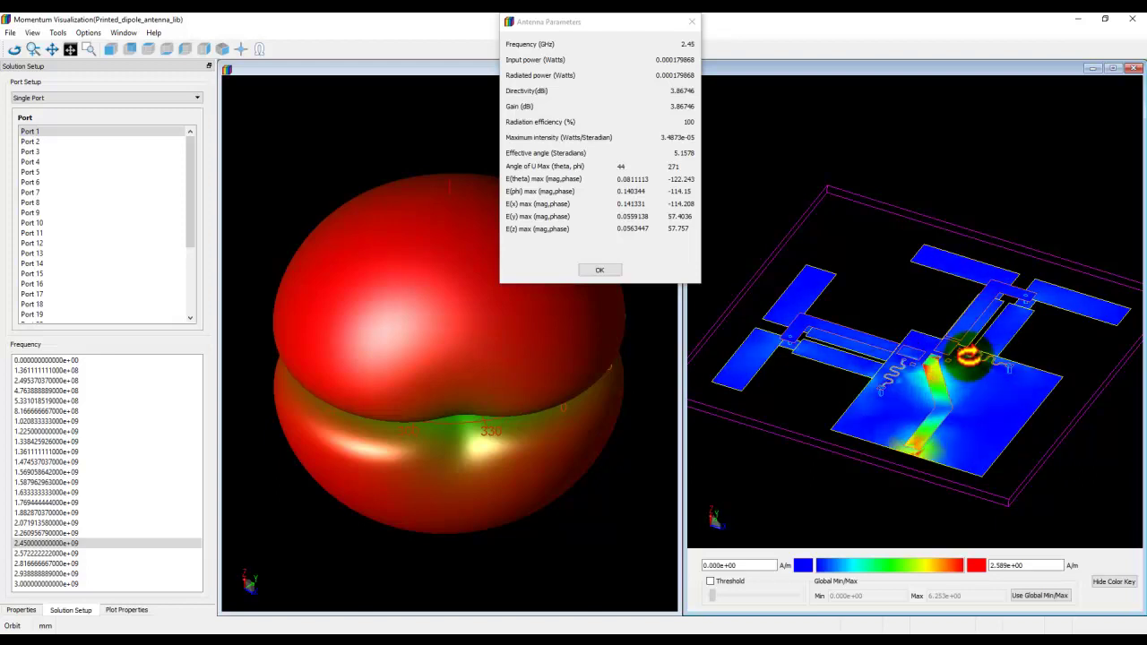
{"action": "left_click", "coordinate": [51, 97]}
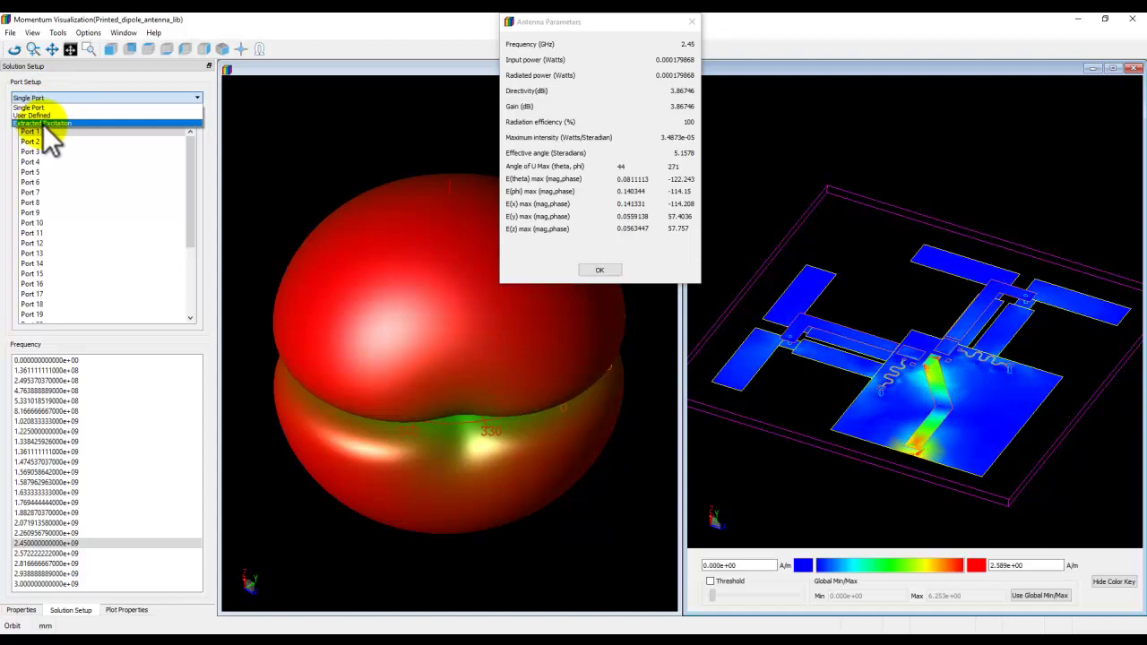
{"action": "left_click", "coordinate": [44, 124]}
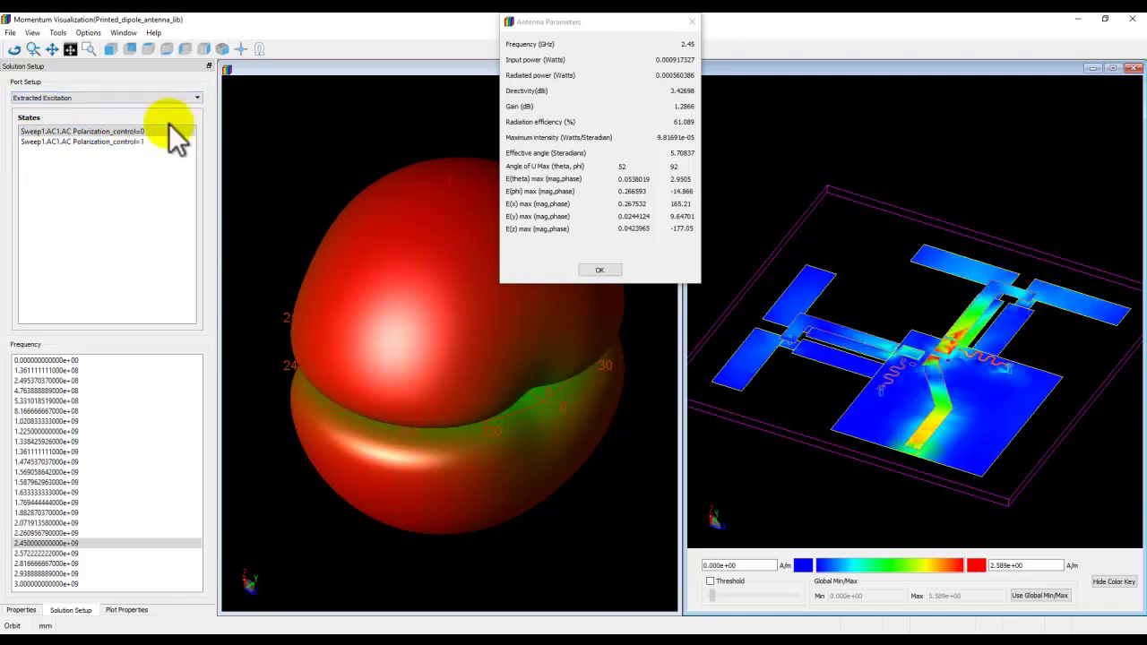
- Check the Polarization_control=0 solution at 1.474537037 GHz, and return to 2.45 GHz for the same state
{"action": "left_click", "coordinate": [67, 462]}
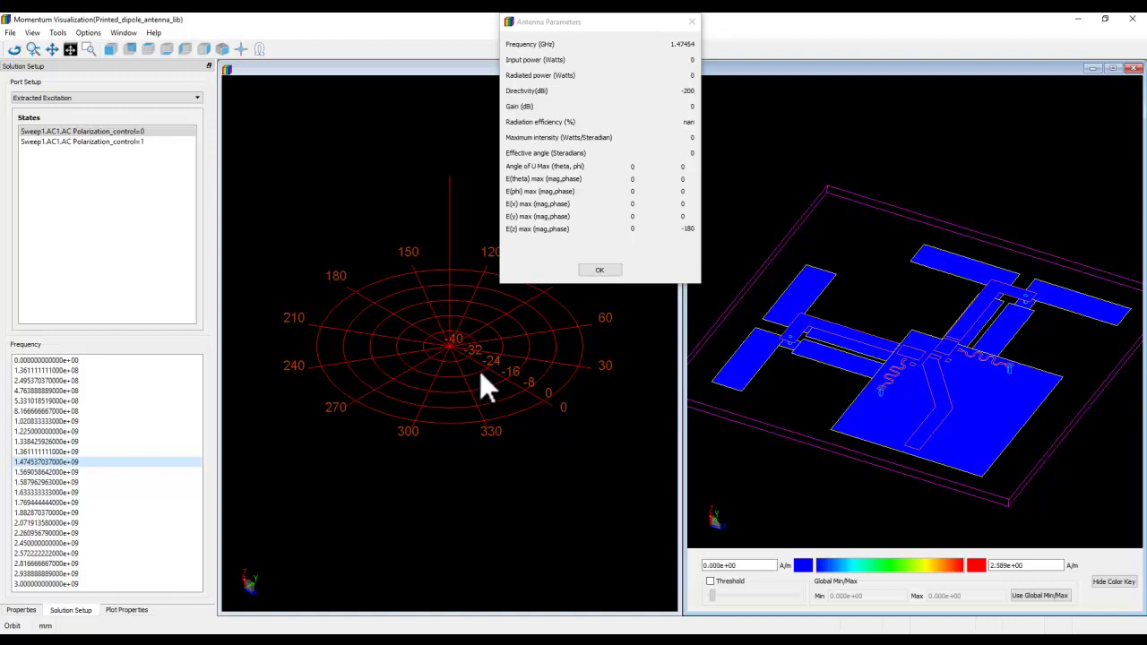
{"action": "left_click", "coordinate": [30, 132]}
{"action": "left_click", "coordinate": [66, 543]}
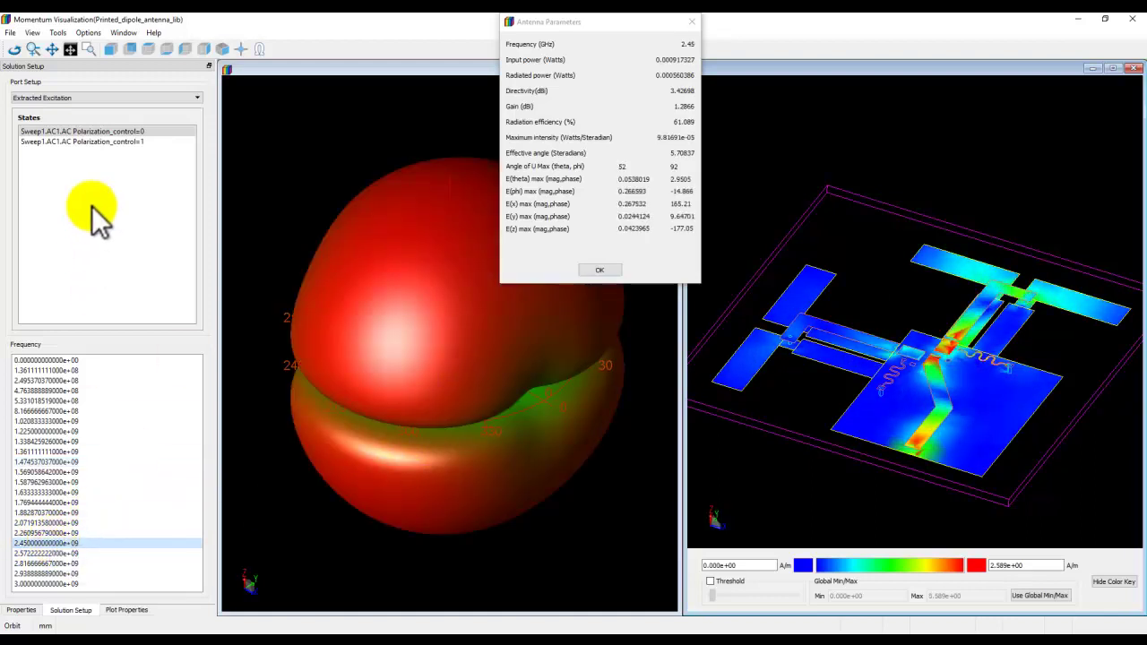
{"action": "left_click", "coordinate": [139, 131]}
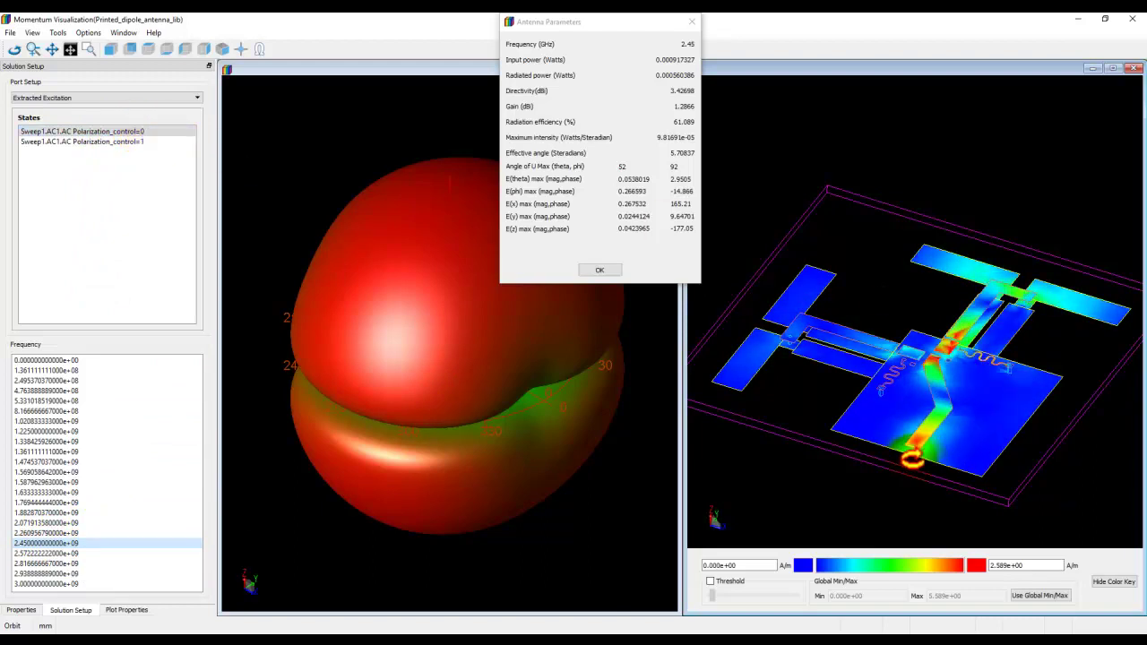
- Examine the surface currents, far field pattern and antenna parameters of the Polarization_control=0 state from different angles
{"action": "scroll", "coordinate": [914, 358], "scroll_direction": "up", "scroll_amount": 5}
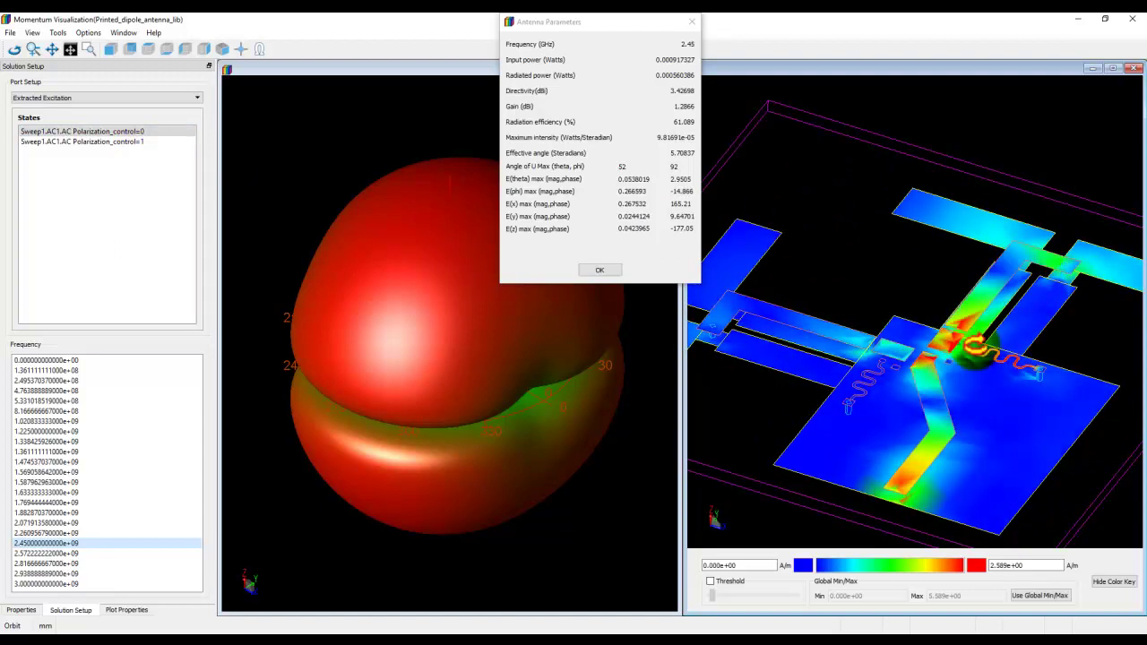
{"action": "scroll", "coordinate": [914, 359], "scroll_direction": "down", "scroll_amount": 3}
{"action": "left_click_drag", "start_coordinate": [896, 340], "coordinate": [918, 394]}
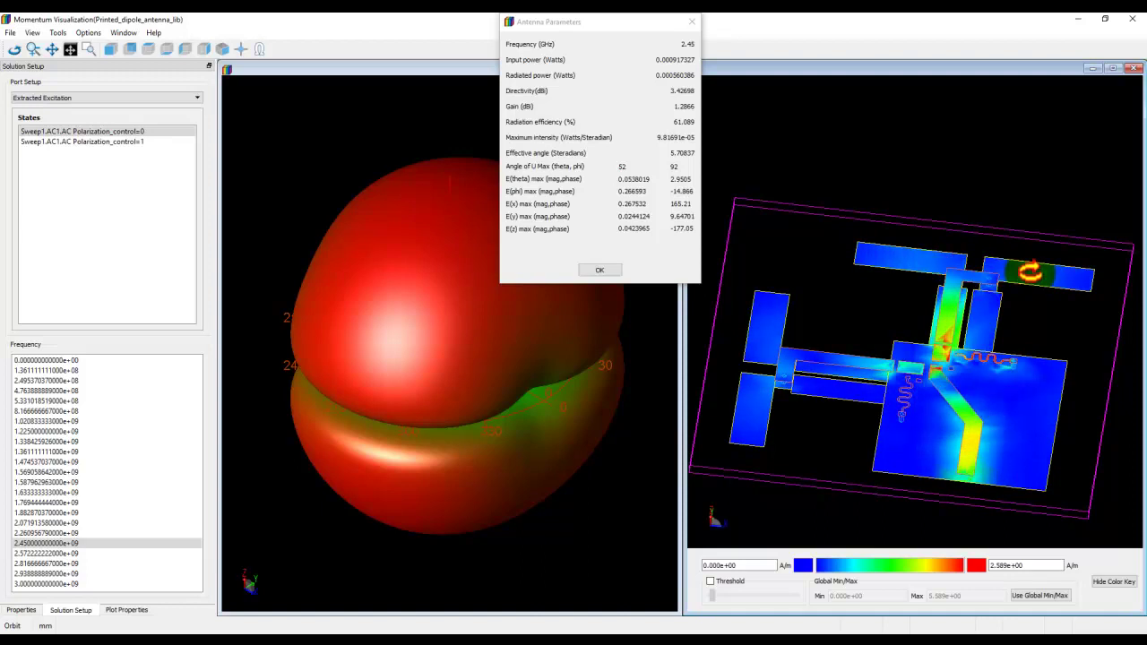
{"action": "left_click_drag", "start_coordinate": [550, 451], "coordinate": [364, 416]}
{"action": "left_click_drag", "start_coordinate": [615, 25], "coordinate": [660, 24]}
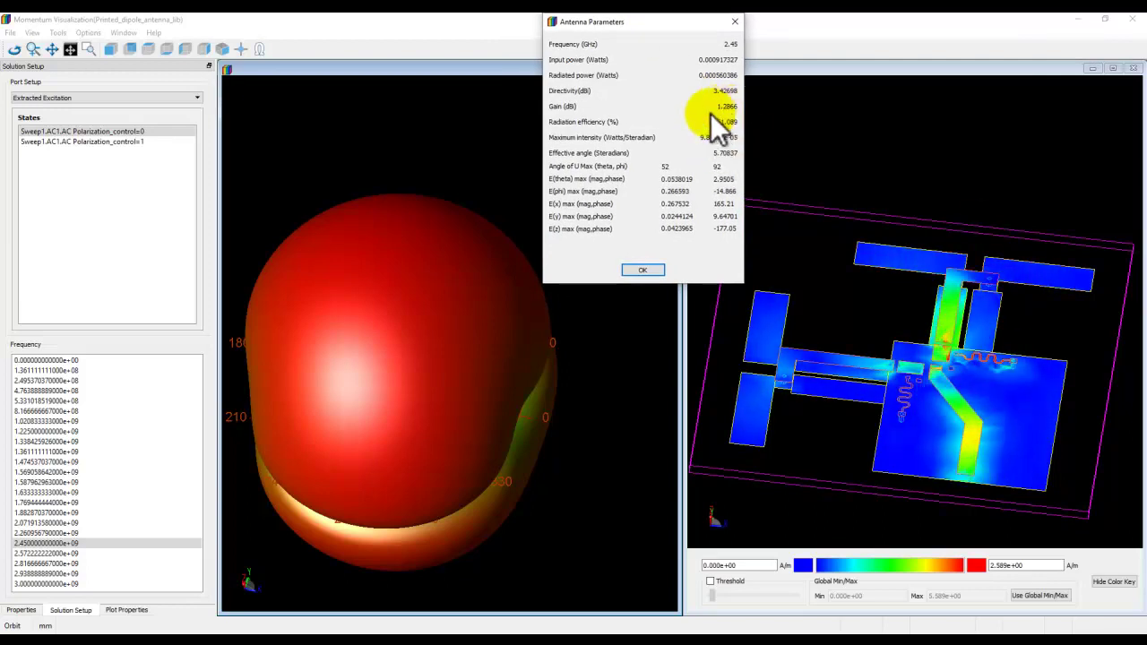
{"action": "left_click_drag", "start_coordinate": [381, 353], "coordinate": [377, 394]}
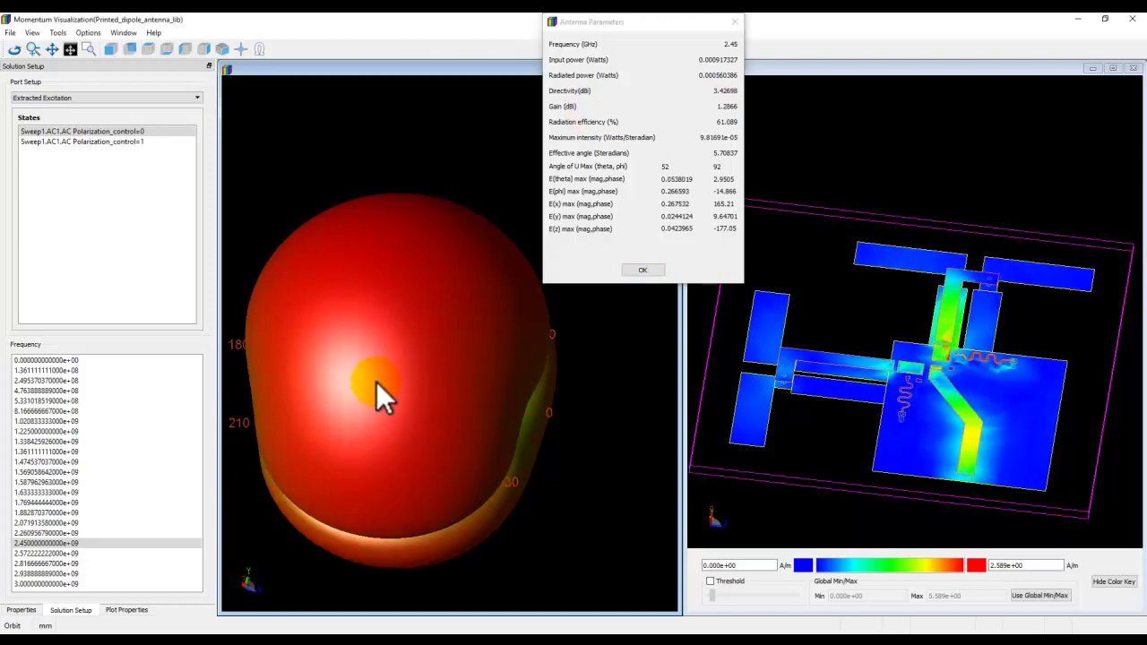
- Compare the Polarization_control=1 state with the Polarization_control=0 state, and close the antenna parameters
{"action": "left_click", "coordinate": [123, 142]}
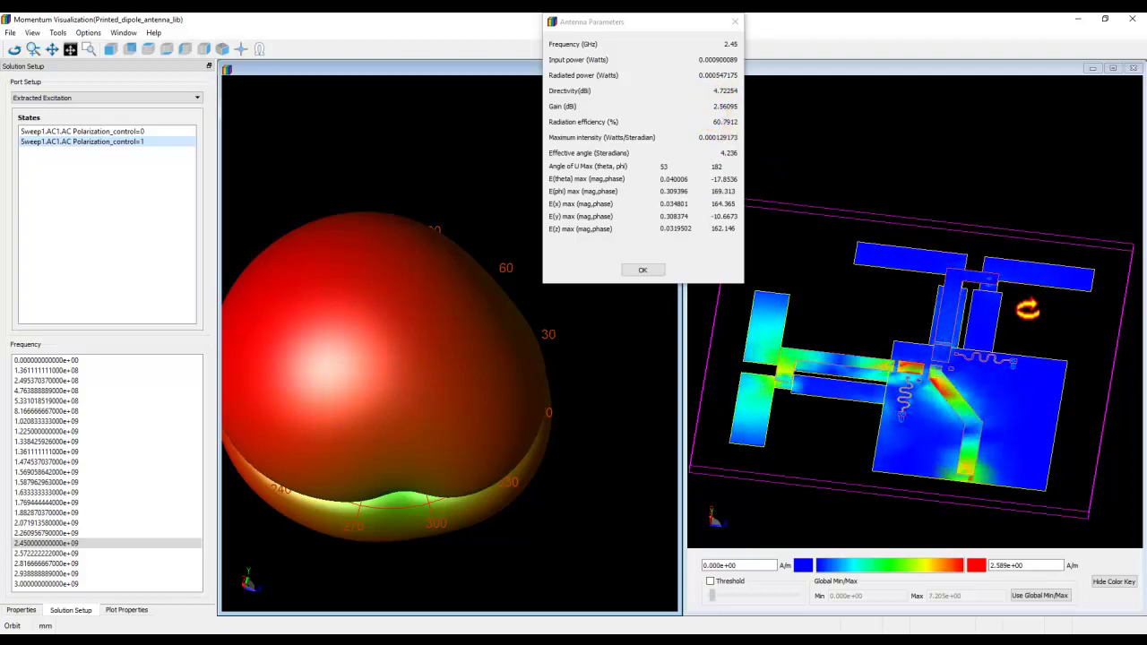
{"action": "left_click", "coordinate": [117, 132]}
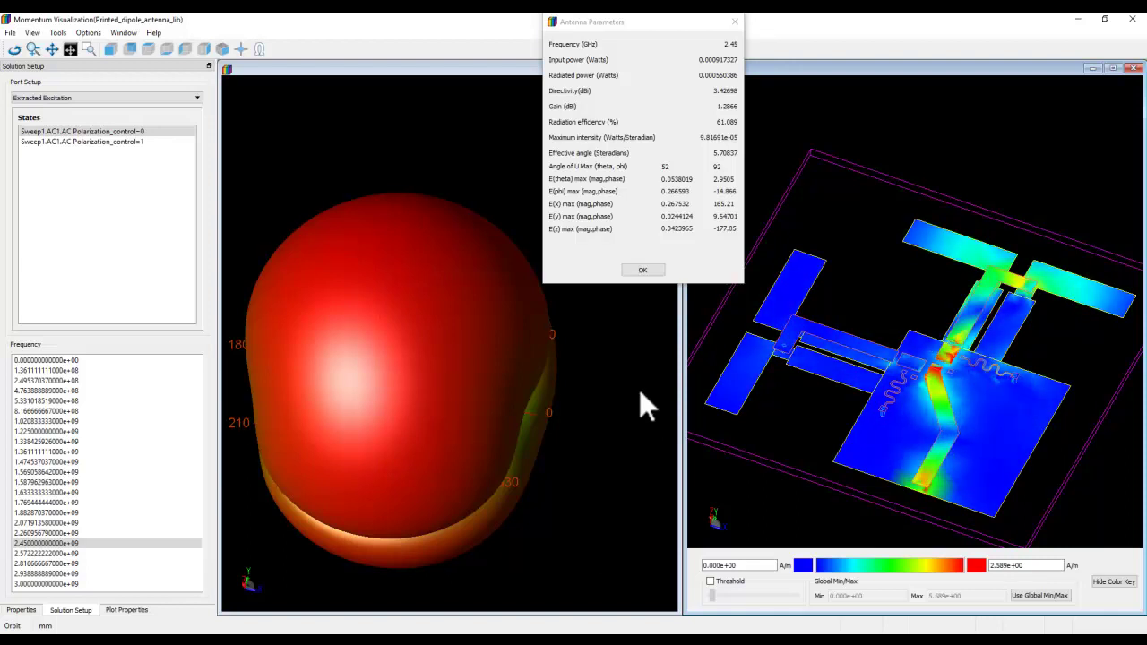
{"action": "left_click", "coordinate": [641, 272]}
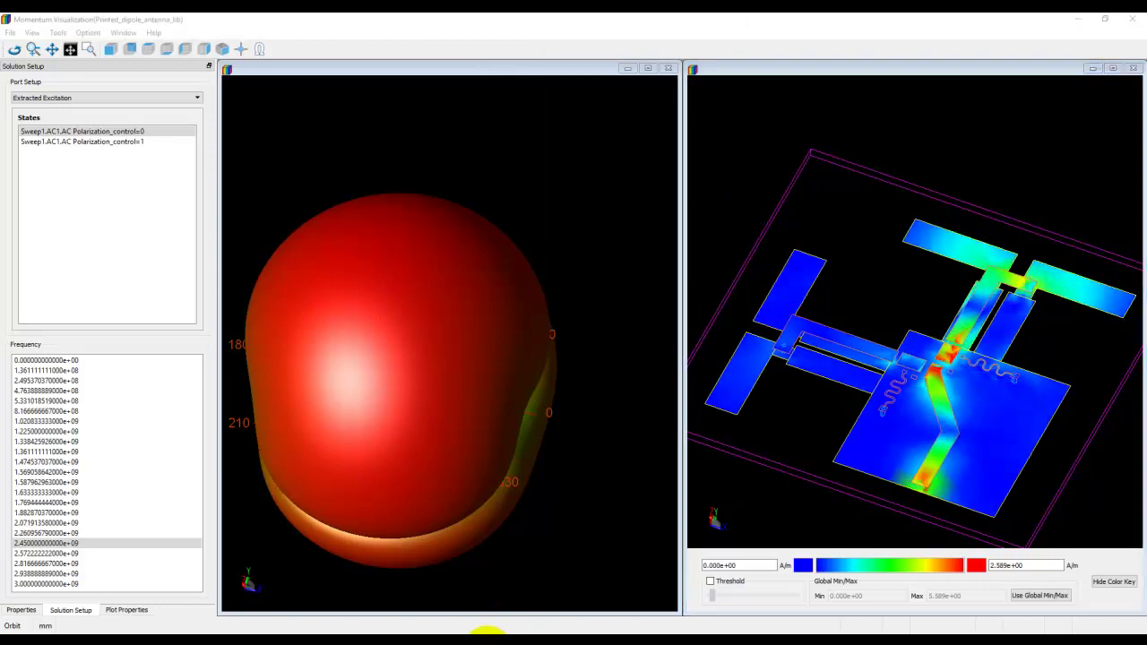
- Return to the testbench_AC schematic and close the circuit excitation setup, clearing its results
{"action": "left_click", "coordinate": [489, 636]}
{"action": "left_click", "coordinate": [332, 607]}
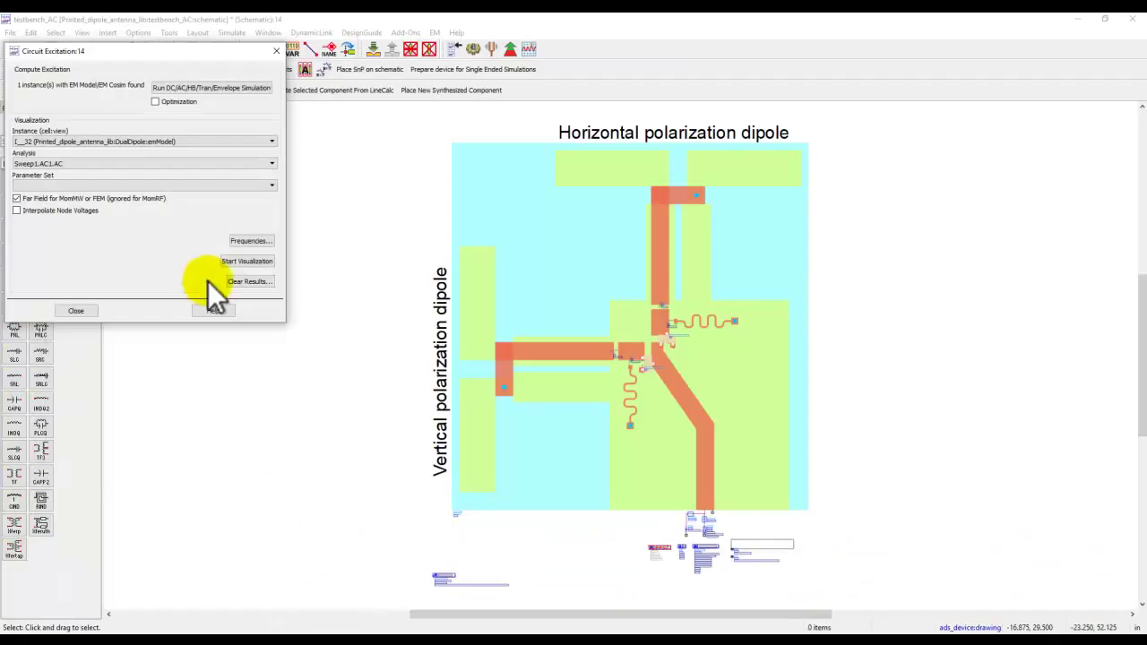
{"action": "left_click", "coordinate": [77, 311]}
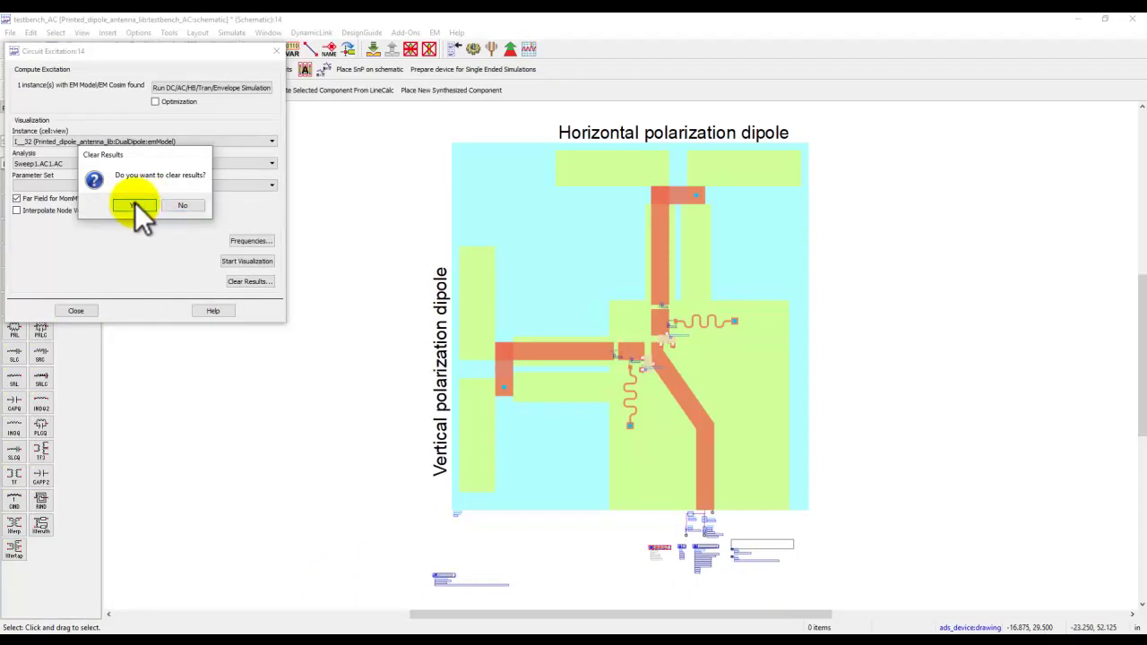
{"action": "left_click", "coordinate": [135, 206]}
- In the ADS main window, collapse the 04_Dual_Dipole folder and expand 02_Packages_Dies down to the HSMP389B_die cell's views
{"action": "left_click", "coordinate": [479, 629]}
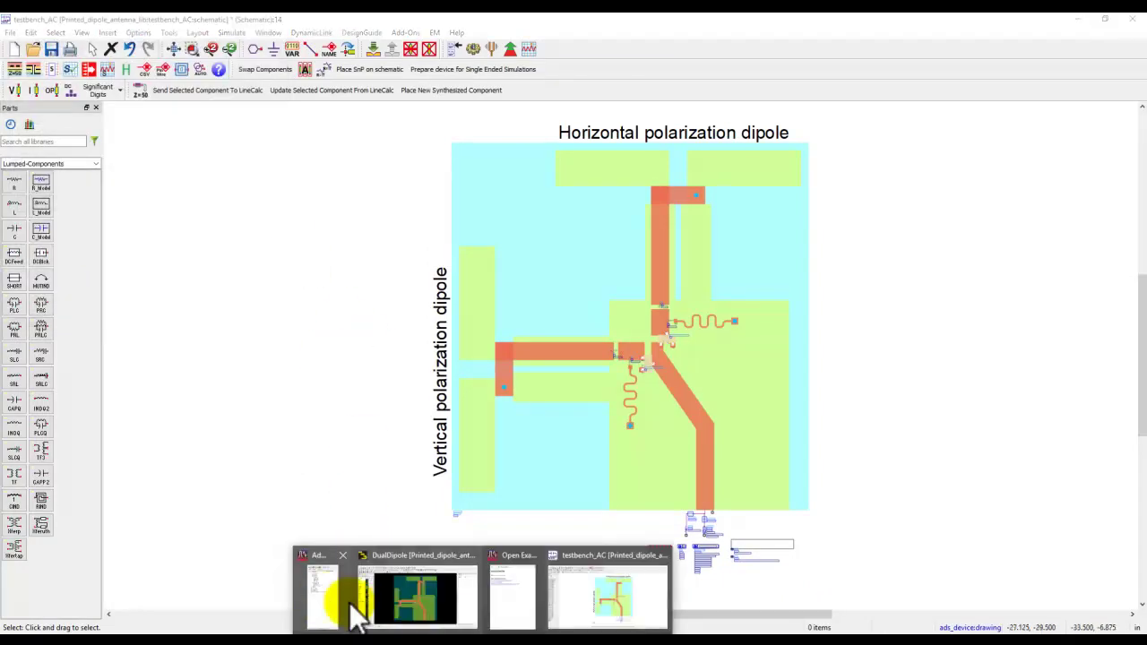
{"action": "left_click", "coordinate": [321, 593]}
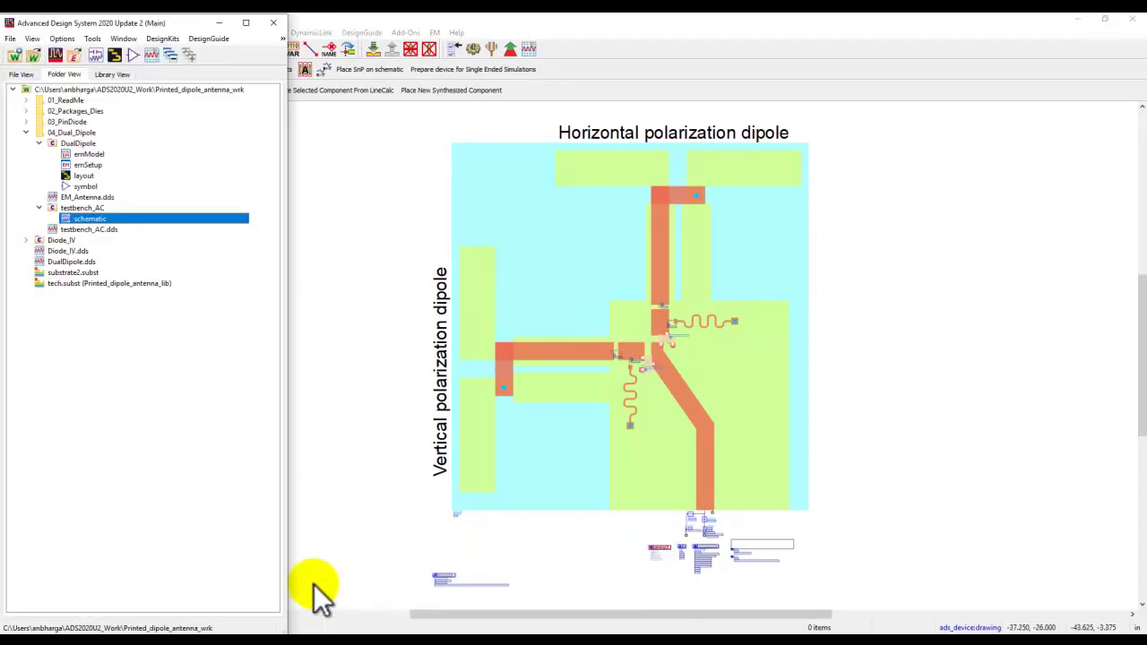
{"action": "left_click", "coordinate": [28, 133]}
{"action": "double_click", "coordinate": [87, 111]}
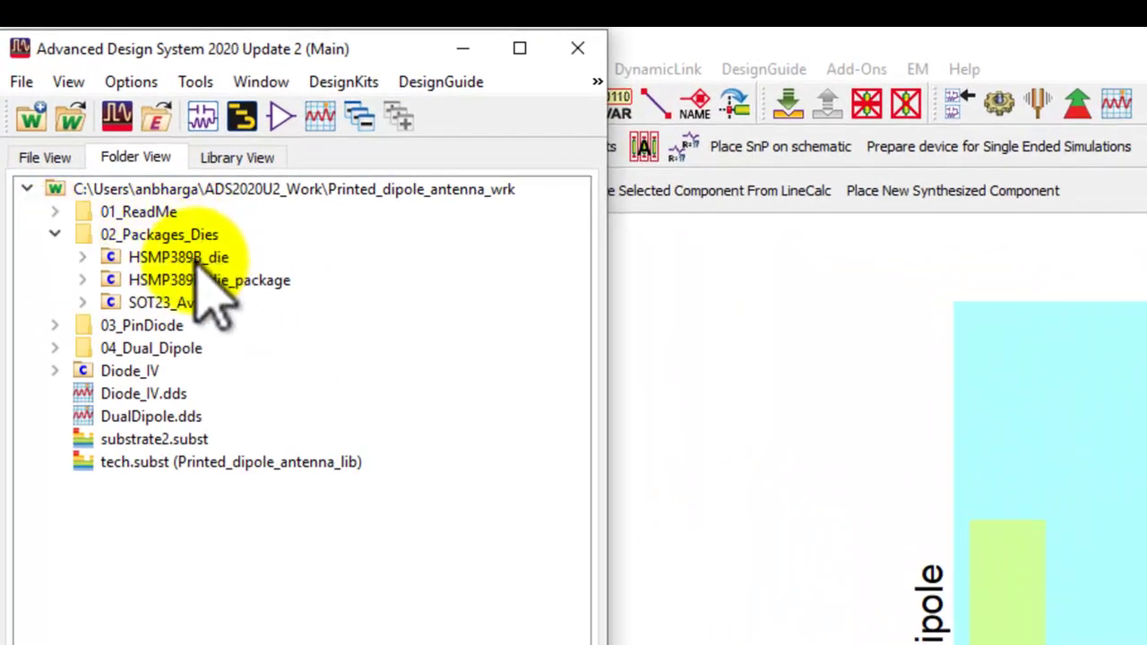
{"action": "left_click", "coordinate": [83, 257]}
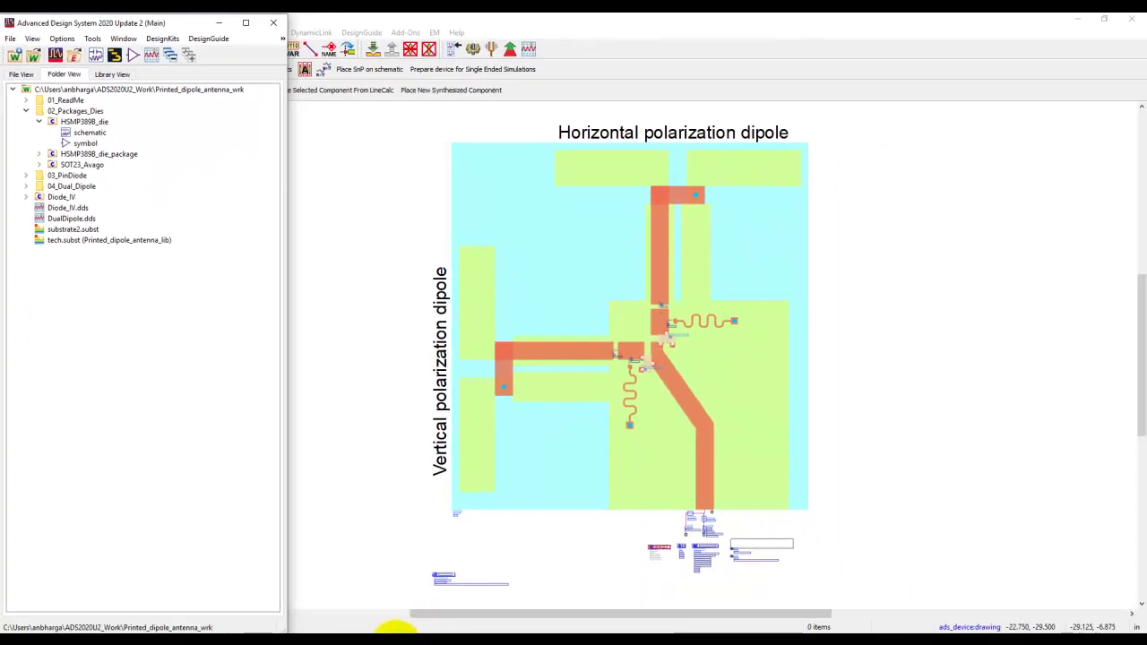
- Switch to the HSMP-389x/489x PIN diode data sheet in the browser and read its first page
{"action": "left_click", "coordinate": [397, 627]}
{"action": "scroll", "coordinate": [487, 381], "scroll_direction": "up", "scroll_amount": 15}
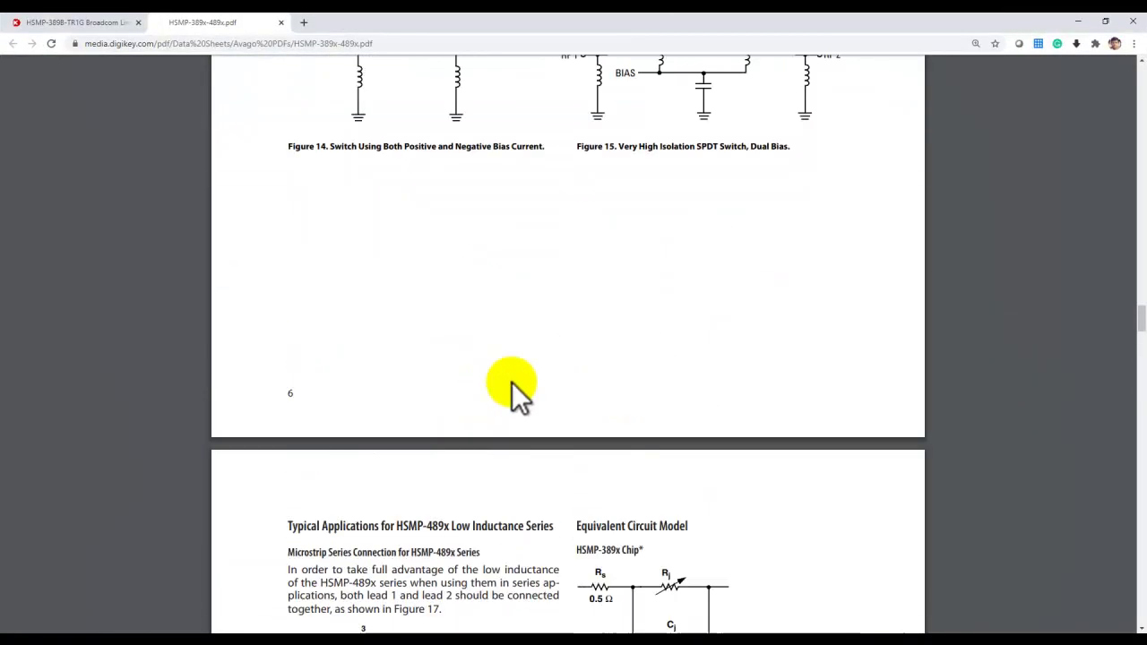
{"action": "left_click_drag", "start_coordinate": [1136, 331], "coordinate": [1139, 81]}
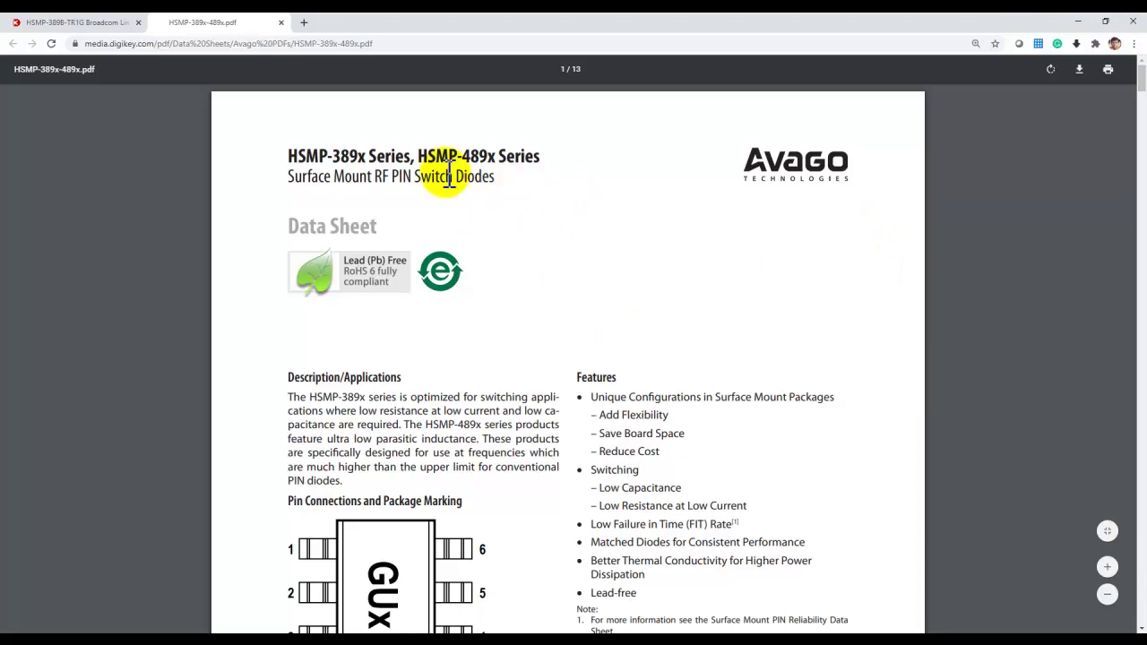
{"action": "scroll", "coordinate": [535, 434], "scroll_direction": "down", "scroll_amount": 2}
{"action": "scroll", "coordinate": [535, 439], "scroll_direction": "down", "scroll_amount": 2}
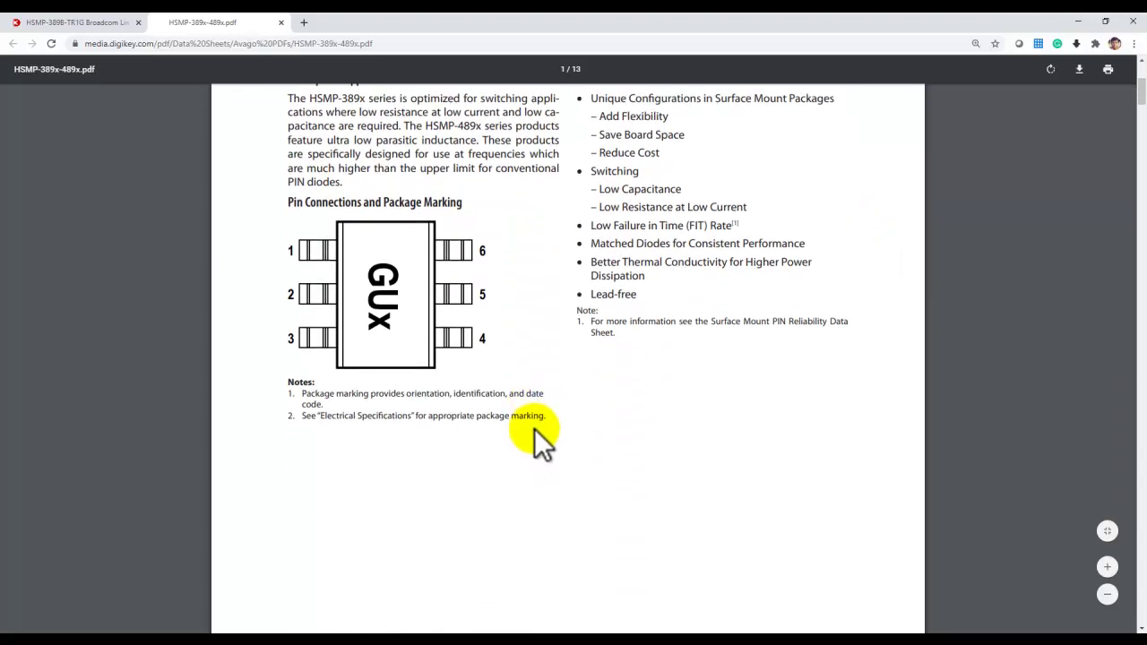
{"action": "scroll", "coordinate": [538, 430], "scroll_direction": "up", "scroll_amount": 4}
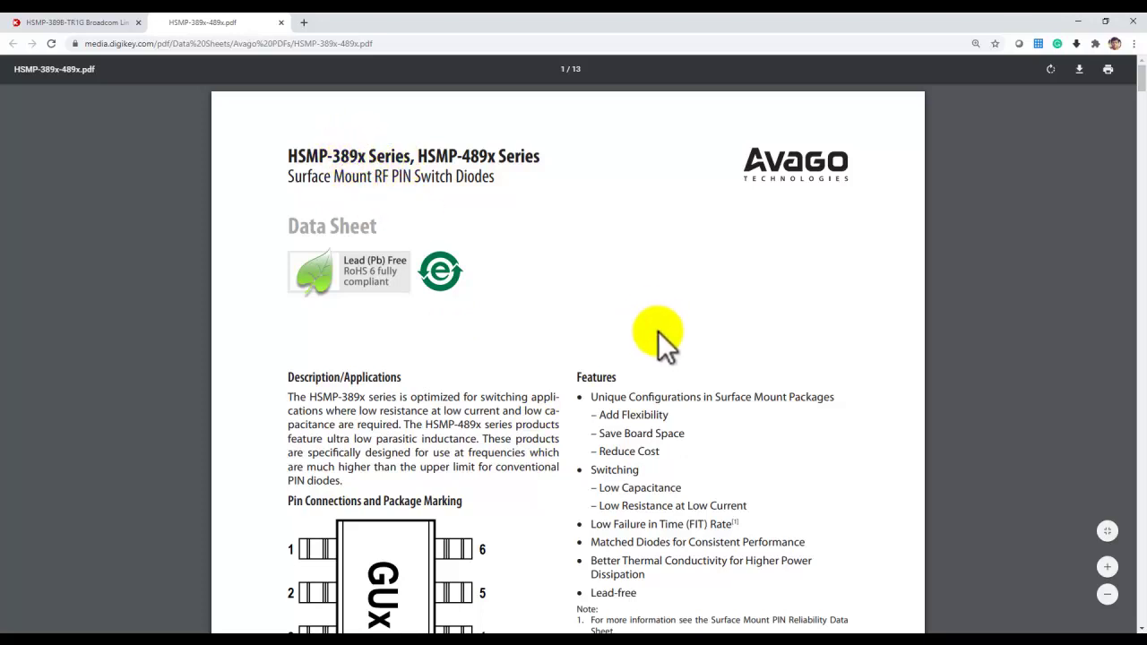
- Examine the package lead code diagrams and the absolute maximum ratings table in the data sheet
{"action": "scroll", "coordinate": [663, 340], "scroll_direction": "down", "scroll_amount": 15}
{"action": "scroll", "coordinate": [484, 304], "scroll_direction": "up", "scroll_amount": 3}
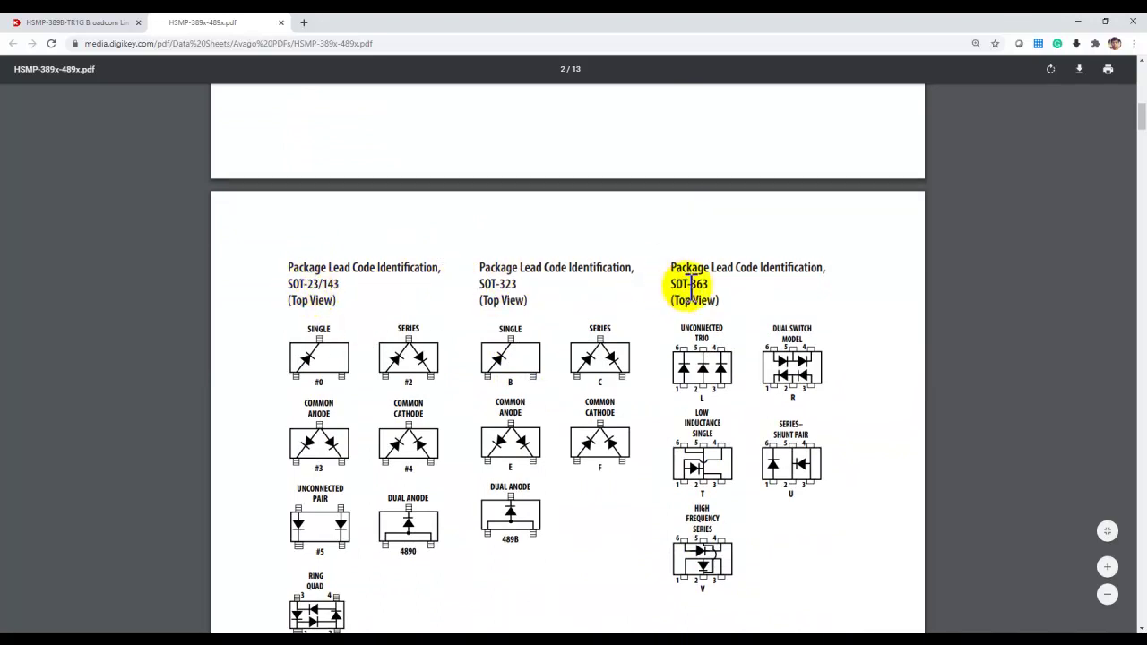
{"action": "scroll", "coordinate": [687, 352], "scroll_direction": "down", "scroll_amount": 5}
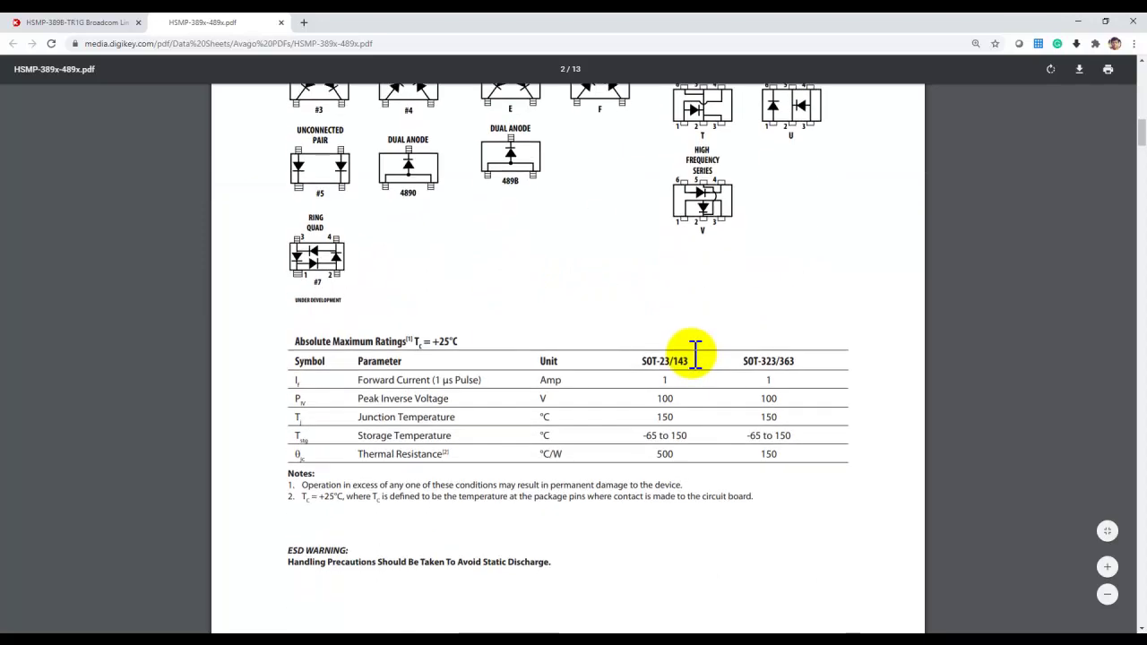
{"action": "scroll", "coordinate": [525, 295], "scroll_direction": "down", "scroll_amount": 2}
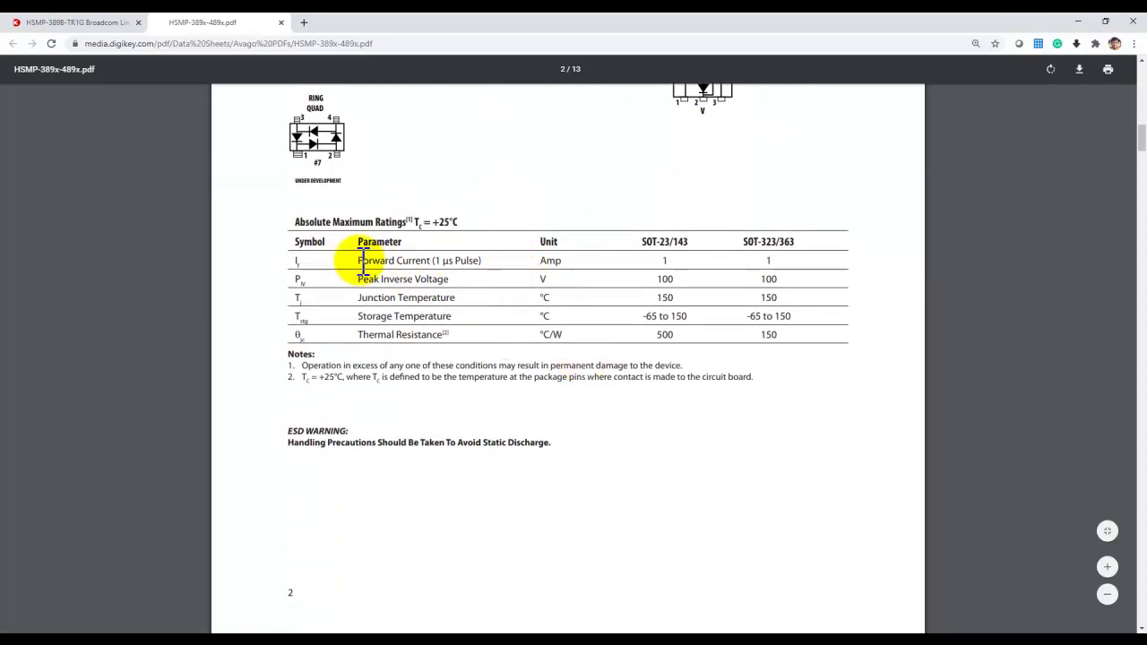
{"action": "left_click_drag", "start_coordinate": [361, 260], "coordinate": [704, 325]}
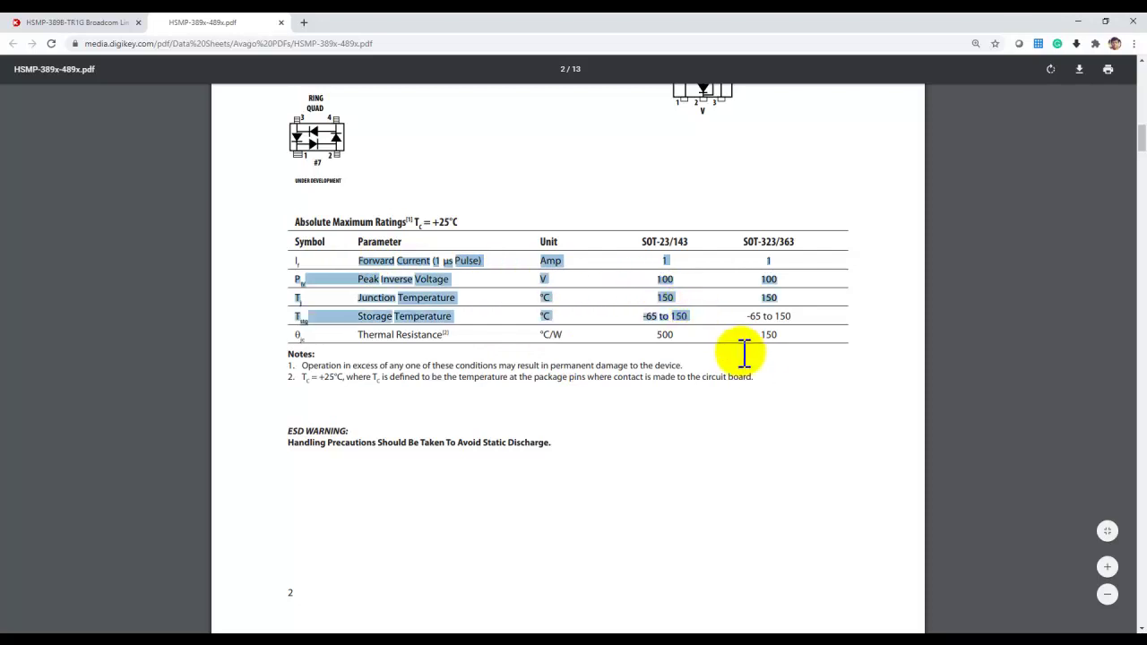
{"action": "left_click", "coordinate": [760, 341]}
- Read through the data sheet from the electrical specifications tables to the HSMP-389x chip's equivalent circuit model
{"action": "scroll", "coordinate": [560, 362], "scroll_direction": "down", "scroll_amount": 7}
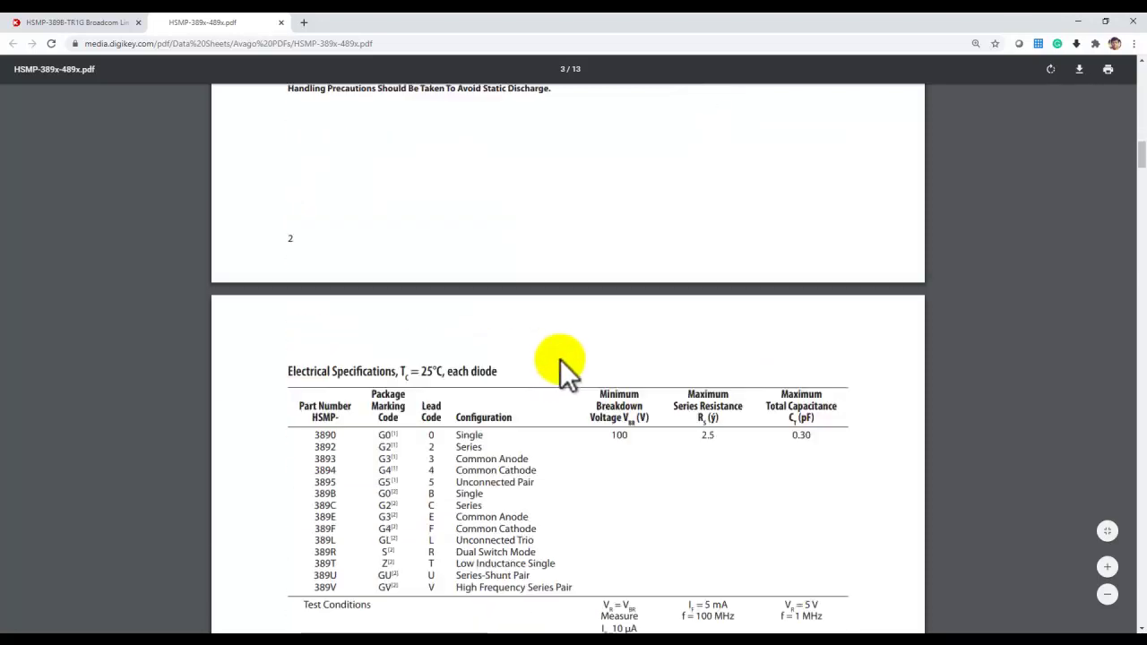
{"action": "scroll", "coordinate": [495, 452], "scroll_direction": "down", "scroll_amount": 4}
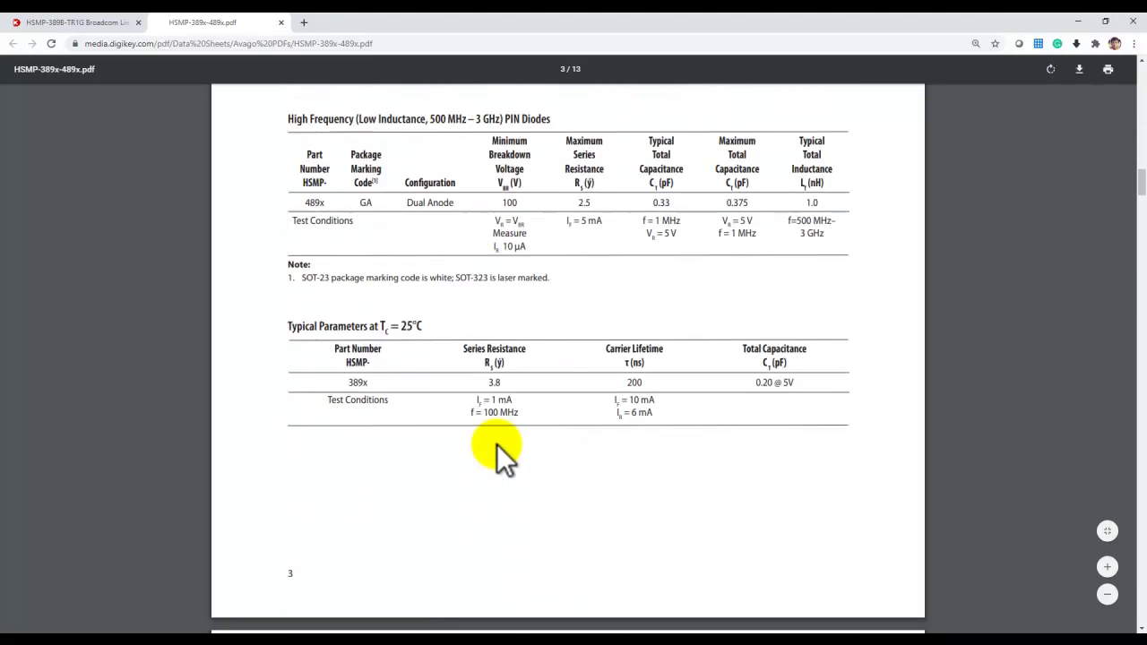
{"action": "scroll", "coordinate": [493, 439], "scroll_direction": "down", "scroll_amount": 8}
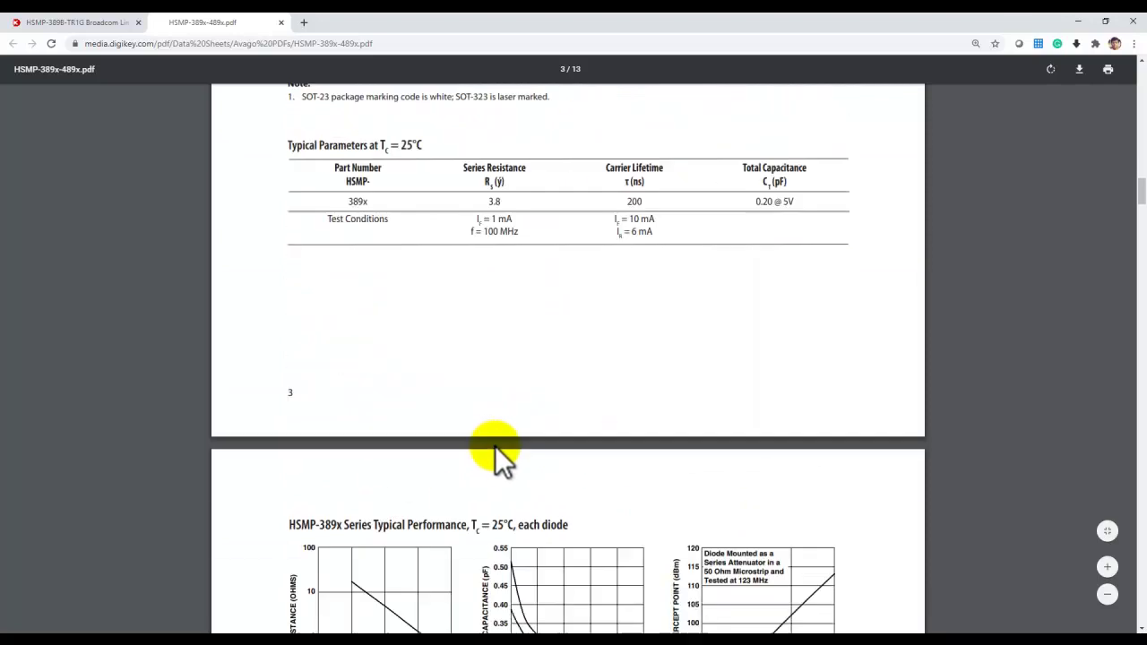
{"action": "scroll", "coordinate": [502, 448], "scroll_direction": "down", "scroll_amount": 10}
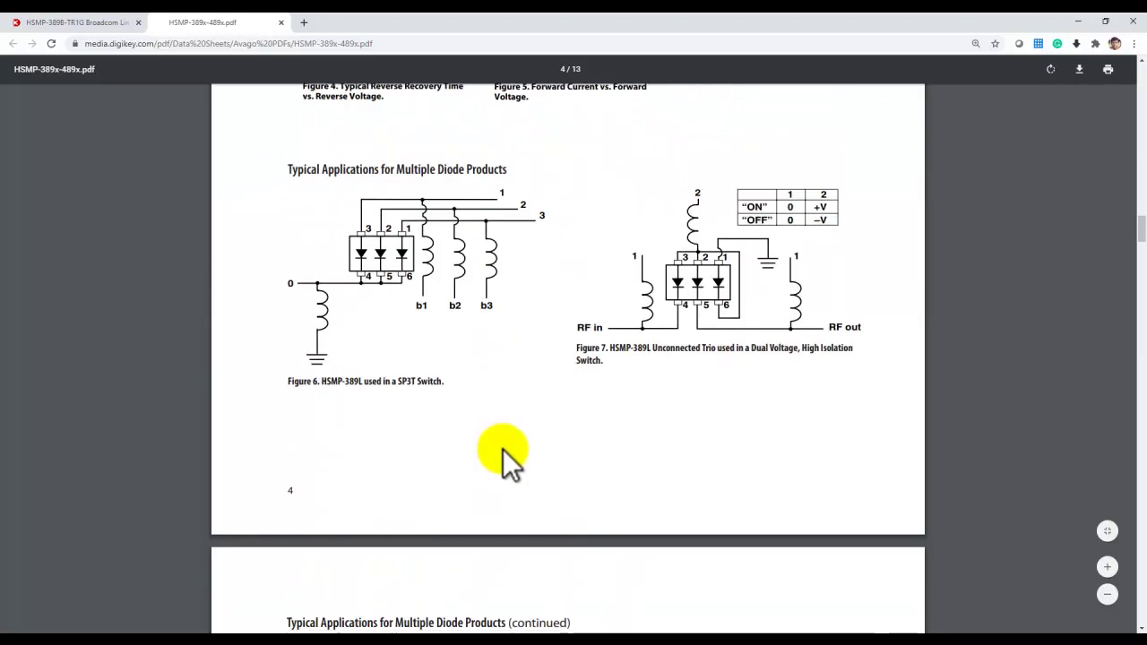
{"action": "scroll", "coordinate": [510, 442], "scroll_direction": "down", "scroll_amount": 10}
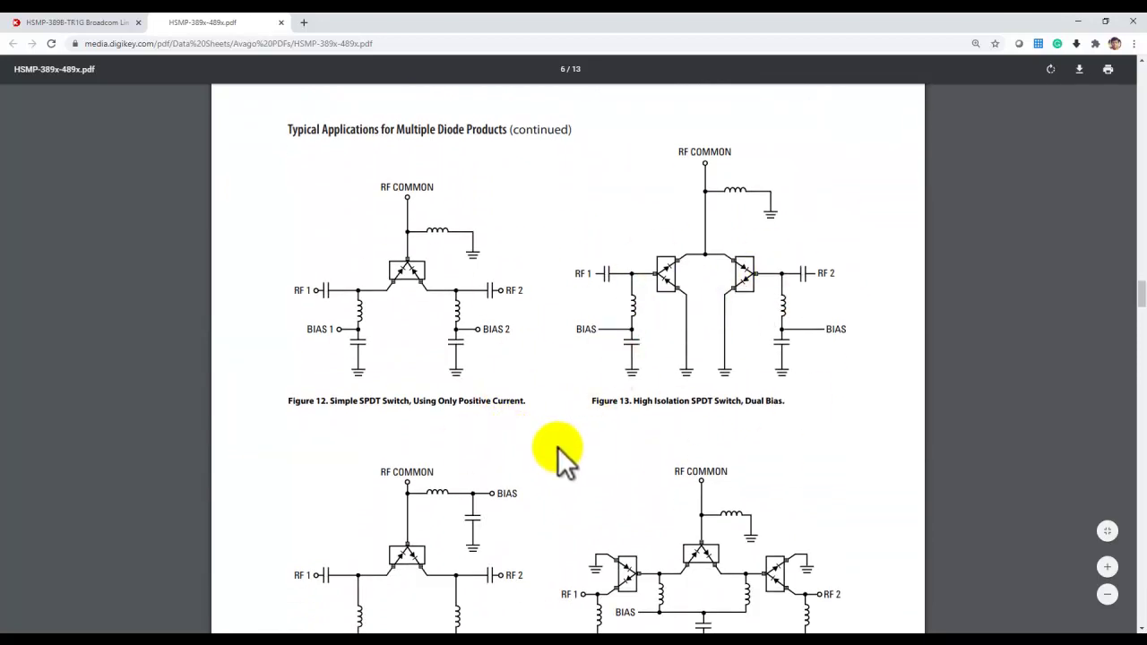
{"action": "scroll", "coordinate": [557, 446], "scroll_direction": "down", "scroll_amount": 4}
{"action": "scroll", "coordinate": [564, 466], "scroll_direction": "down", "scroll_amount": 10}
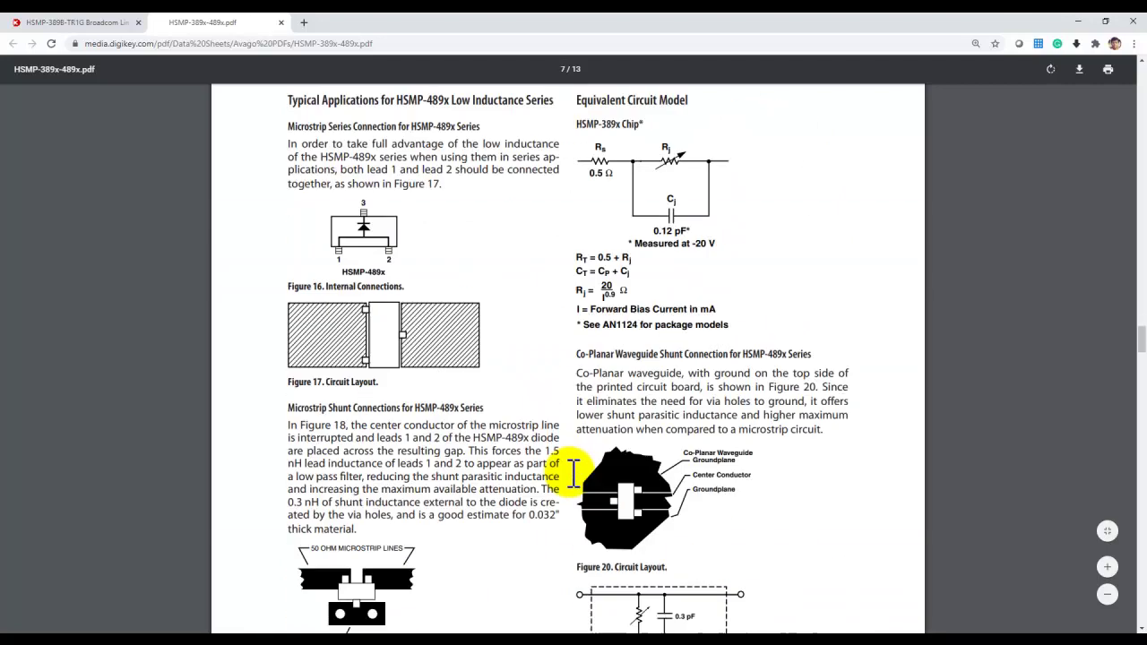
- Switch back to ADS and open the schematic of the HSMP389B_die cell
{"action": "left_click", "coordinate": [1078, 20]}
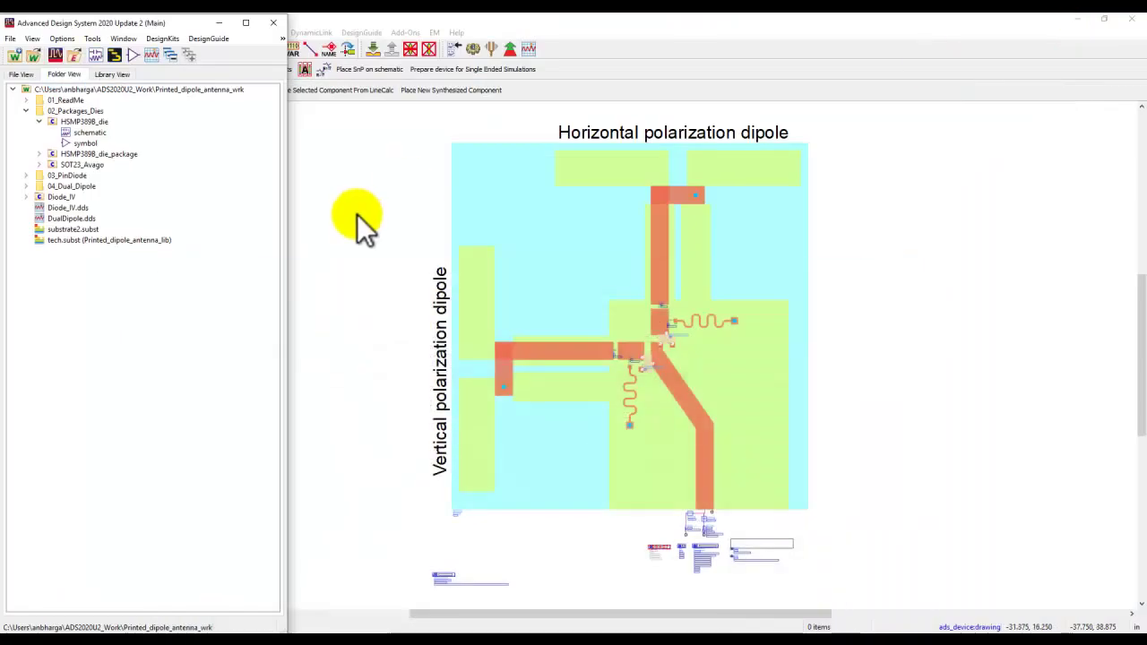
{"action": "double_click", "coordinate": [85, 131]}
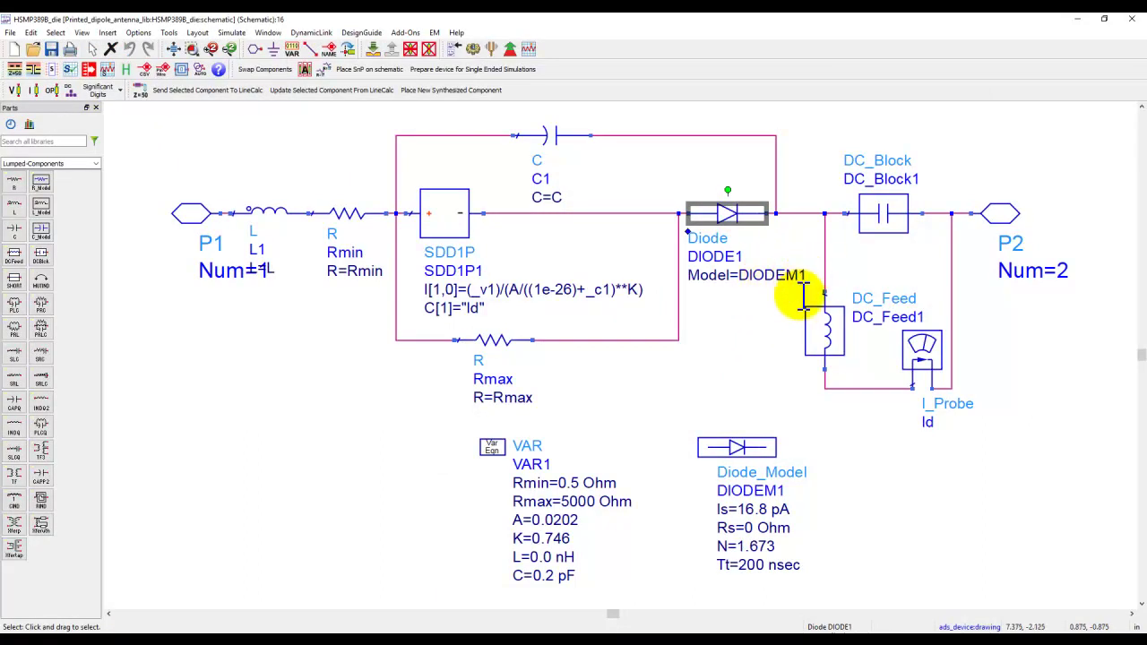
- Inspect the DIODEM1 diode model's parameters without changing them, and the diode in the circuit that refers to it
{"action": "scroll", "coordinate": [769, 545], "scroll_direction": "up", "scroll_amount": 1}
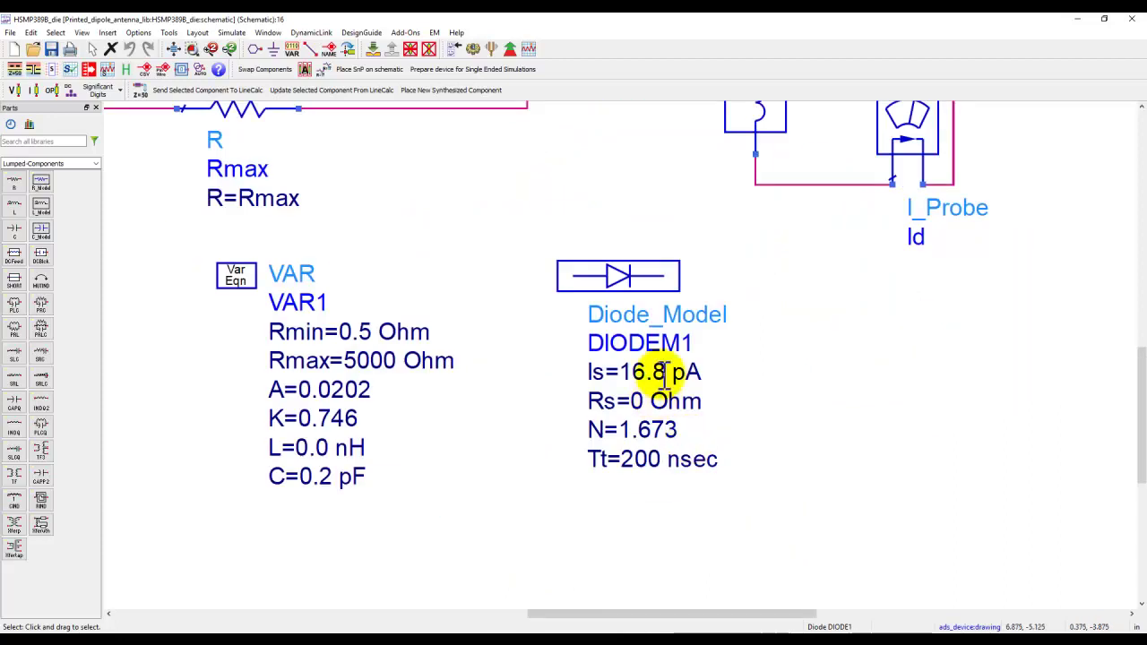
{"action": "double_click", "coordinate": [631, 274]}
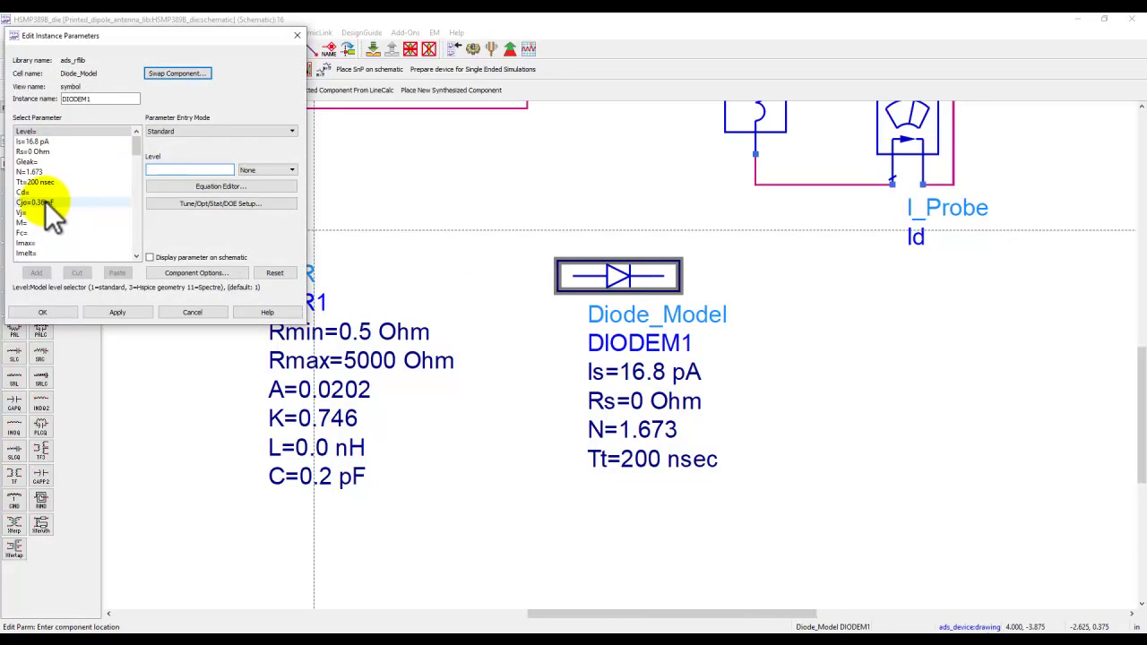
{"action": "left_click", "coordinate": [193, 312]}
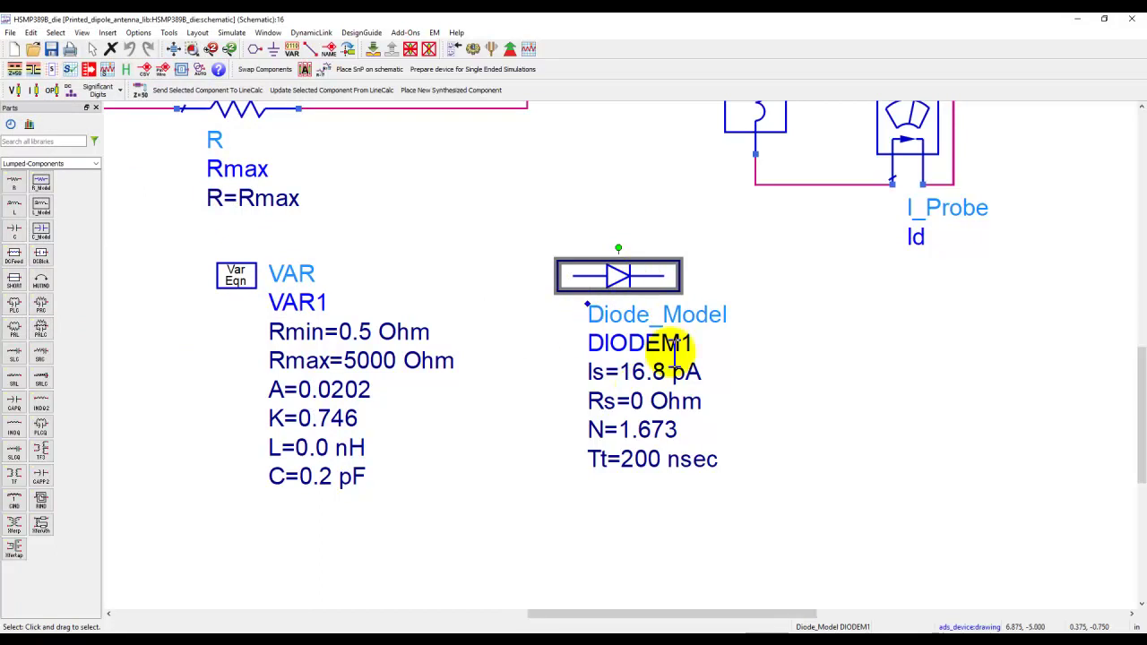
{"action": "scroll", "coordinate": [627, 346], "scroll_direction": "down", "scroll_amount": 5}
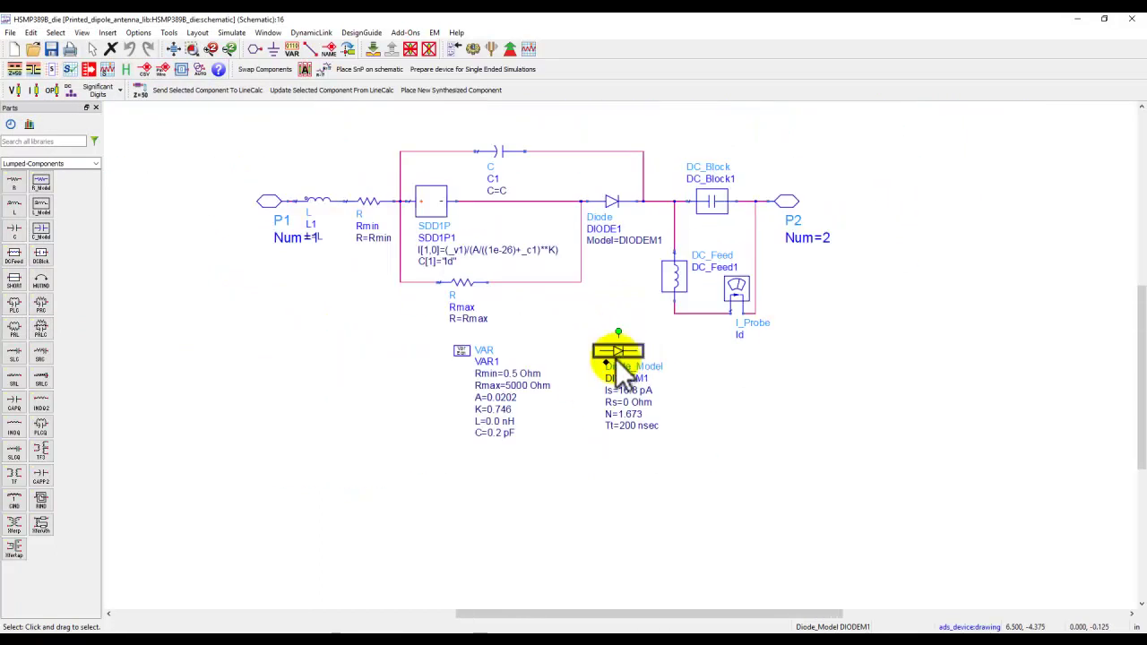
{"action": "left_click", "coordinate": [618, 202]}
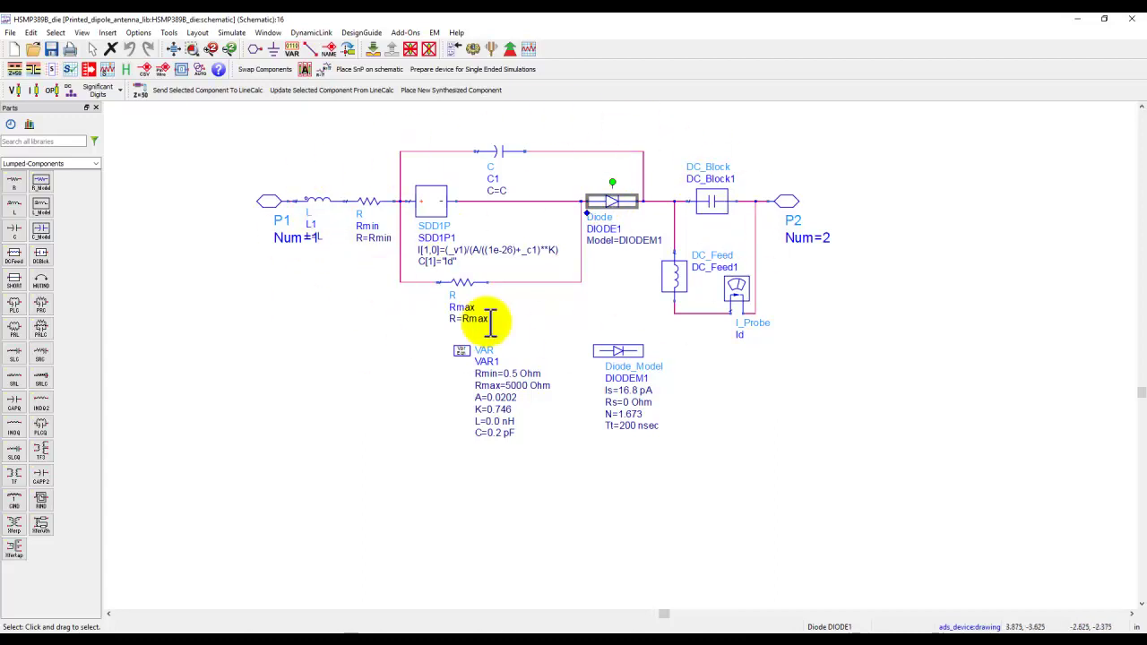
{"action": "left_click", "coordinate": [274, 284]}
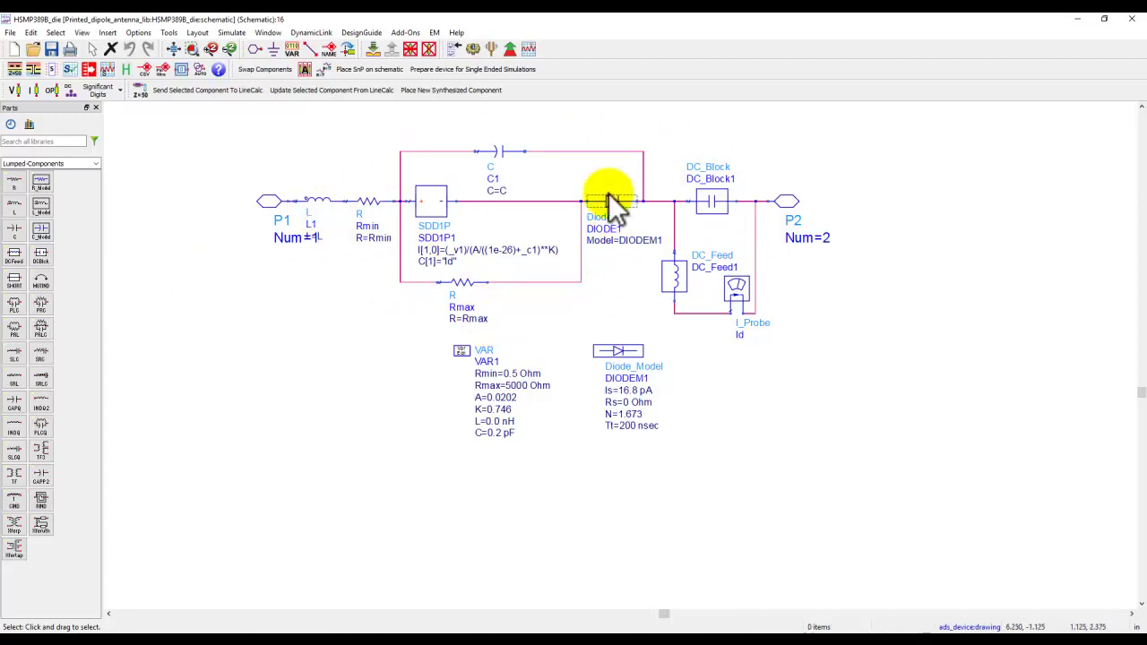
- Make room beside port P1 and switch the parts palette to Devices-Diodes
{"action": "middle_click_drag", "start_coordinate": [245, 305], "coordinate": [447, 316]}
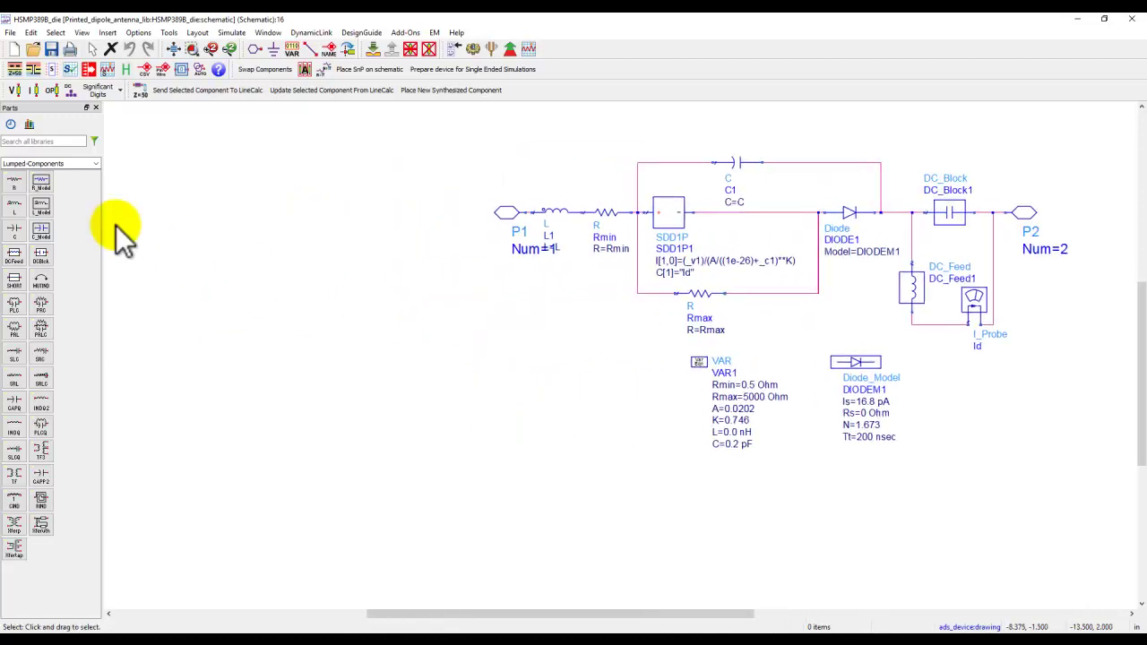
{"action": "left_click", "coordinate": [95, 164]}
{"action": "scroll", "coordinate": [100, 255], "scroll_direction": "up", "scroll_amount": 2}
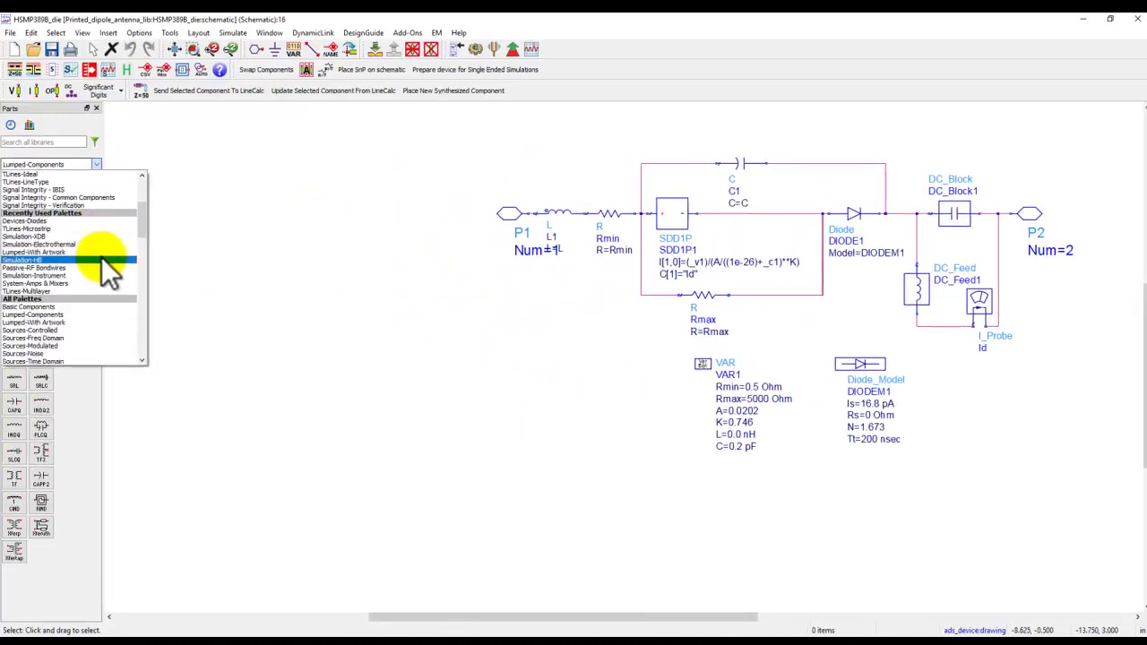
{"action": "scroll", "coordinate": [106, 269], "scroll_direction": "down", "scroll_amount": 10}
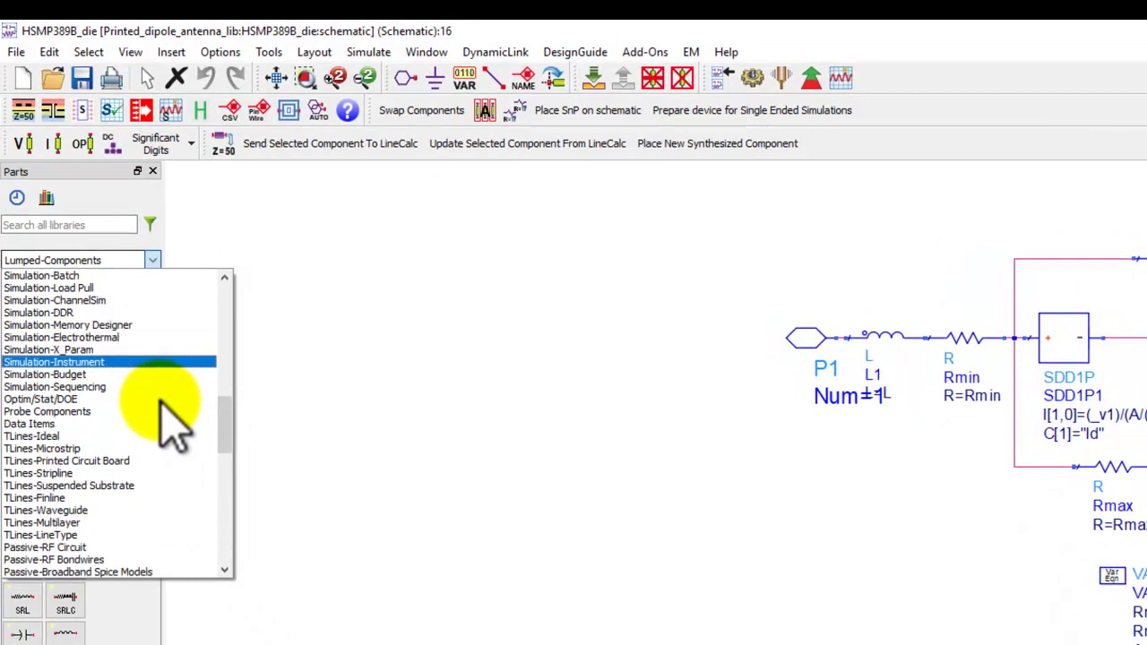
{"action": "scroll", "coordinate": [161, 407], "scroll_direction": "down", "scroll_amount": 5}
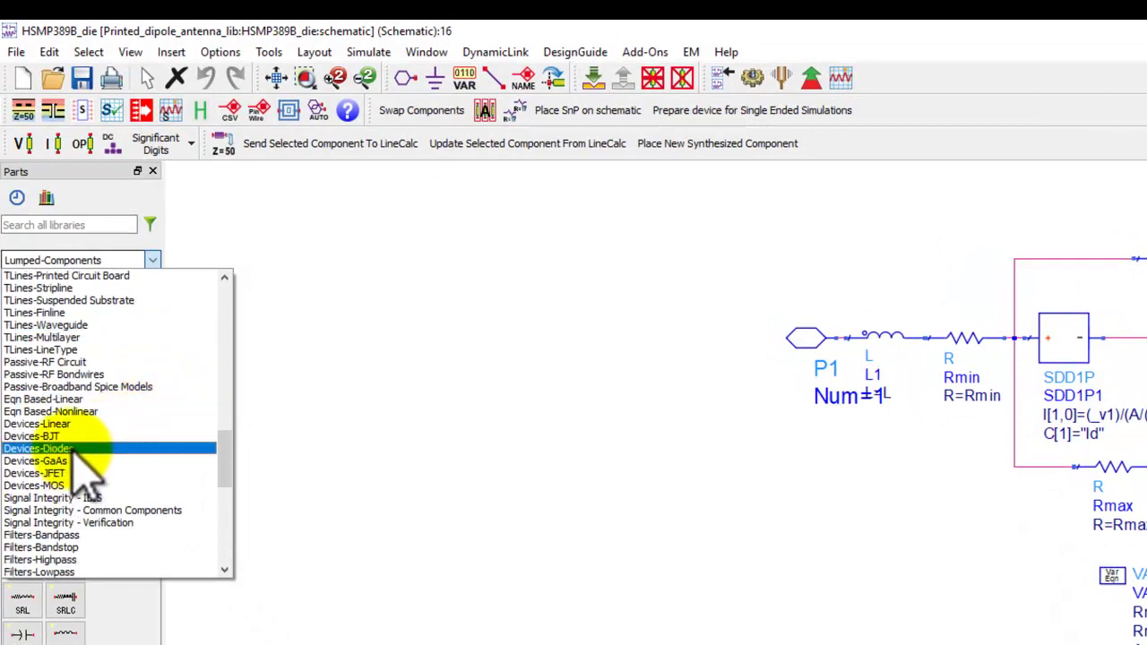
{"action": "left_click", "coordinate": [54, 447]}
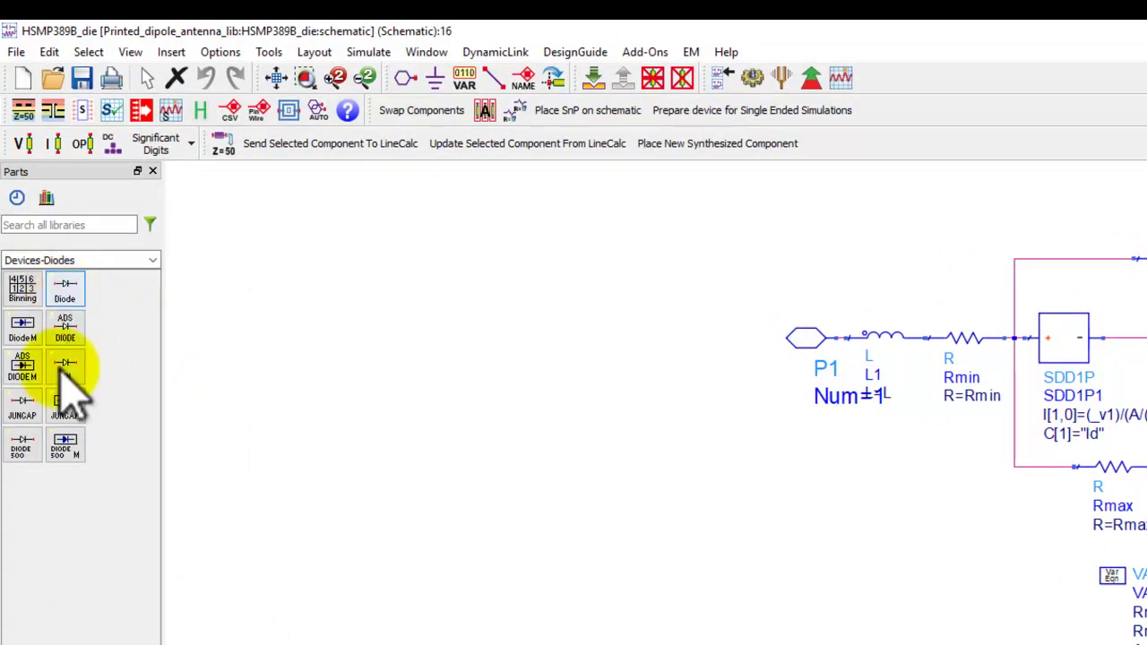
- Place a Diode component in the empty area before port P1 and end the placement command
{"action": "left_click", "coordinate": [64, 289]}
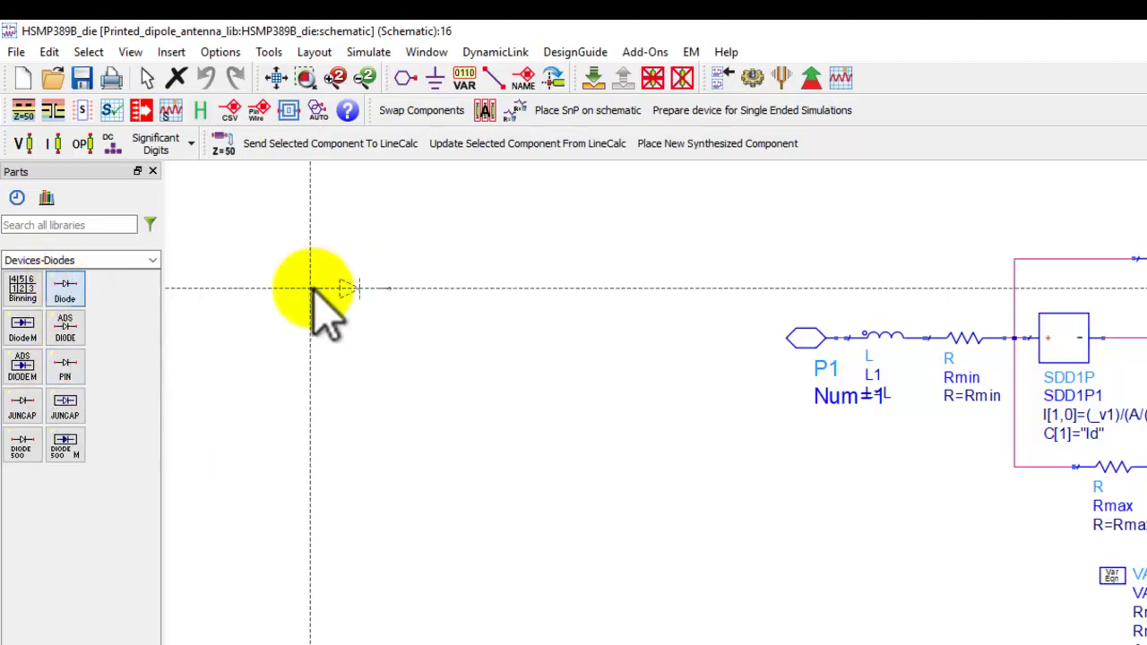
{"action": "left_click", "coordinate": [332, 277]}
{"action": "scroll", "coordinate": [859, 528], "scroll_direction": "up", "scroll_amount": 2}
{"action": "middle_click_drag", "start_coordinate": [901, 583], "coordinate": [814, 469]}
{"action": "right_click", "coordinate": [481, 308]}
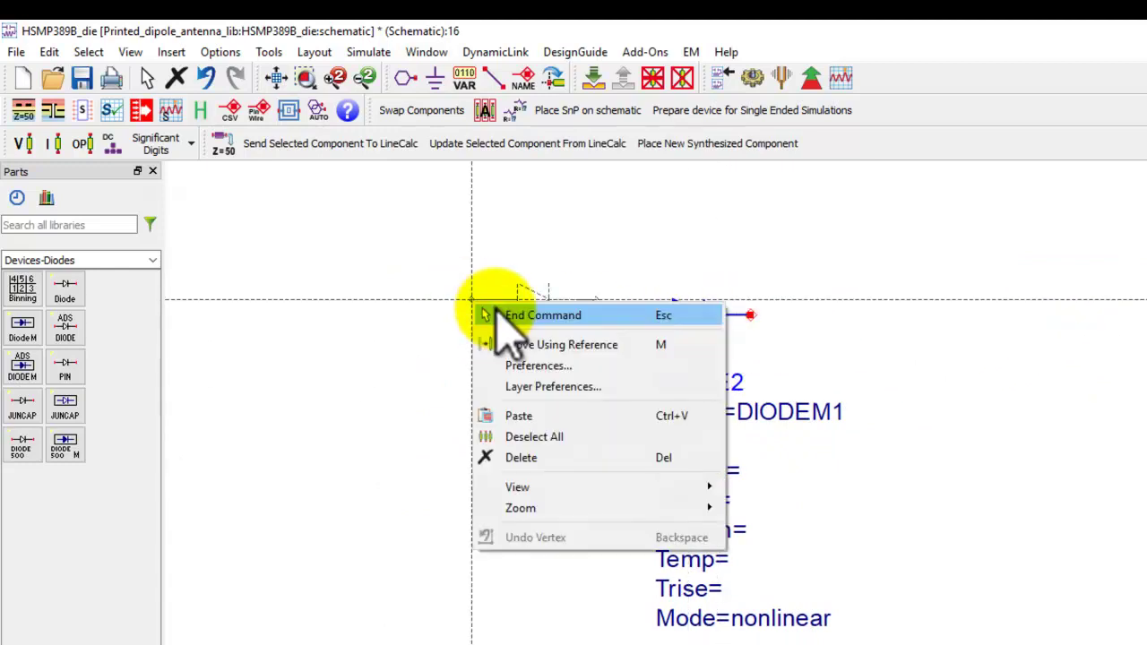
{"action": "left_click", "coordinate": [520, 313]}
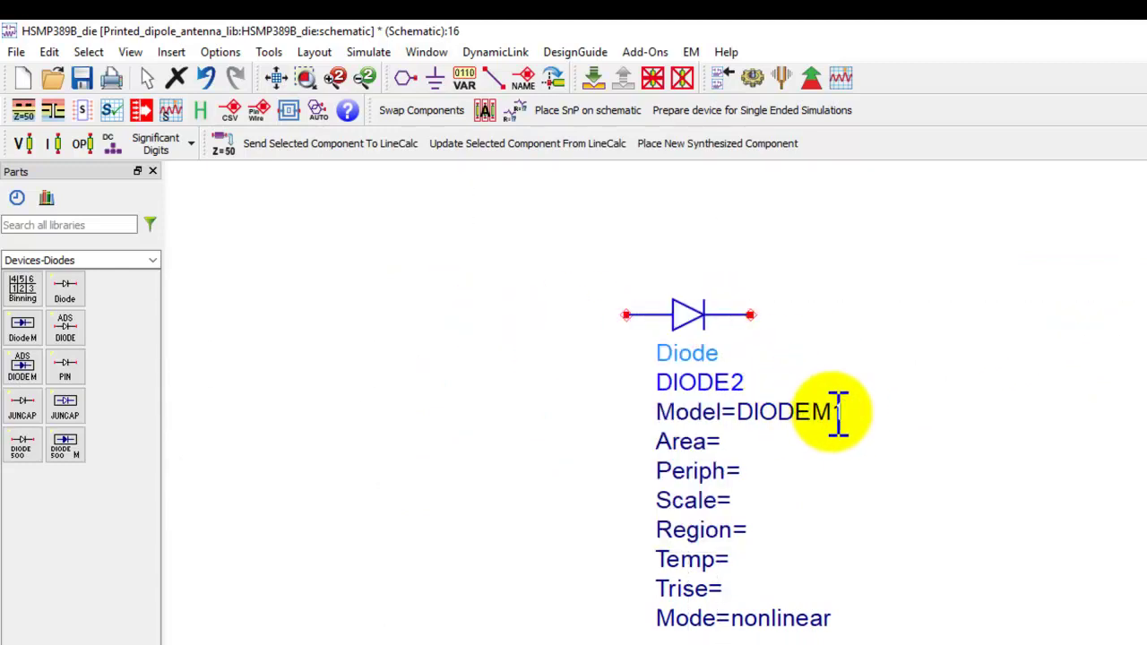
- Place a Diode_Model component below the new diode and set that diode's Model to DIODEM2
{"action": "left_click", "coordinate": [22, 333]}
{"action": "middle_click_drag", "start_coordinate": [305, 384], "coordinate": [284, 253]}
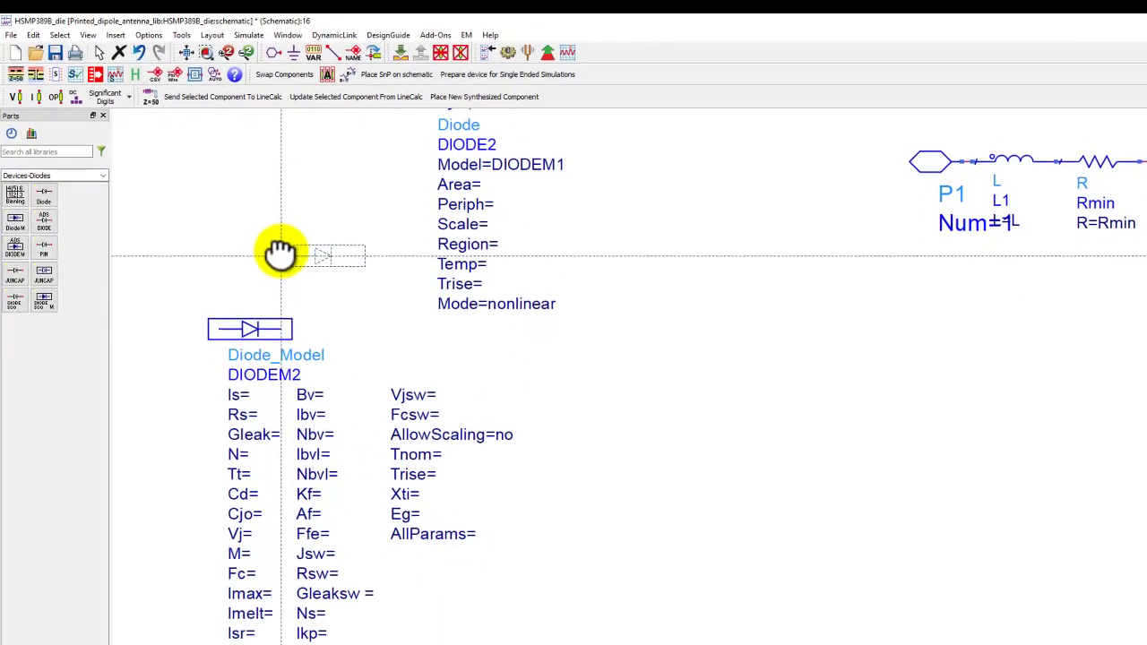
{"action": "right_click", "coordinate": [286, 254]}
{"action": "left_click", "coordinate": [333, 261]}
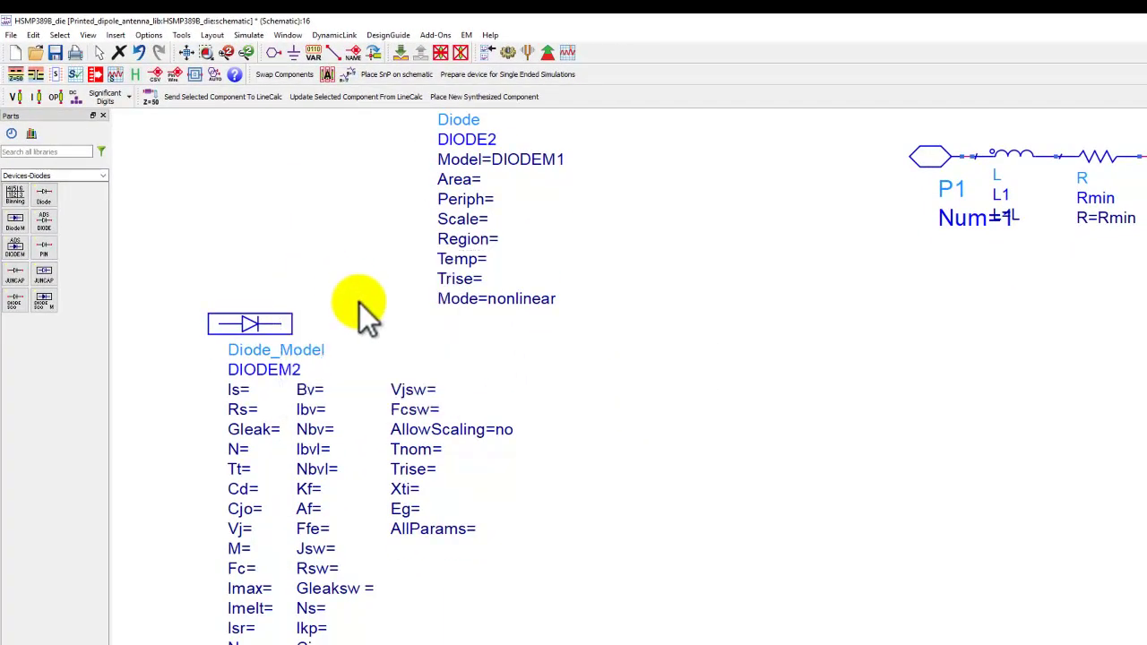
{"action": "scroll", "coordinate": [359, 302], "scroll_direction": "down", "scroll_amount": 2}
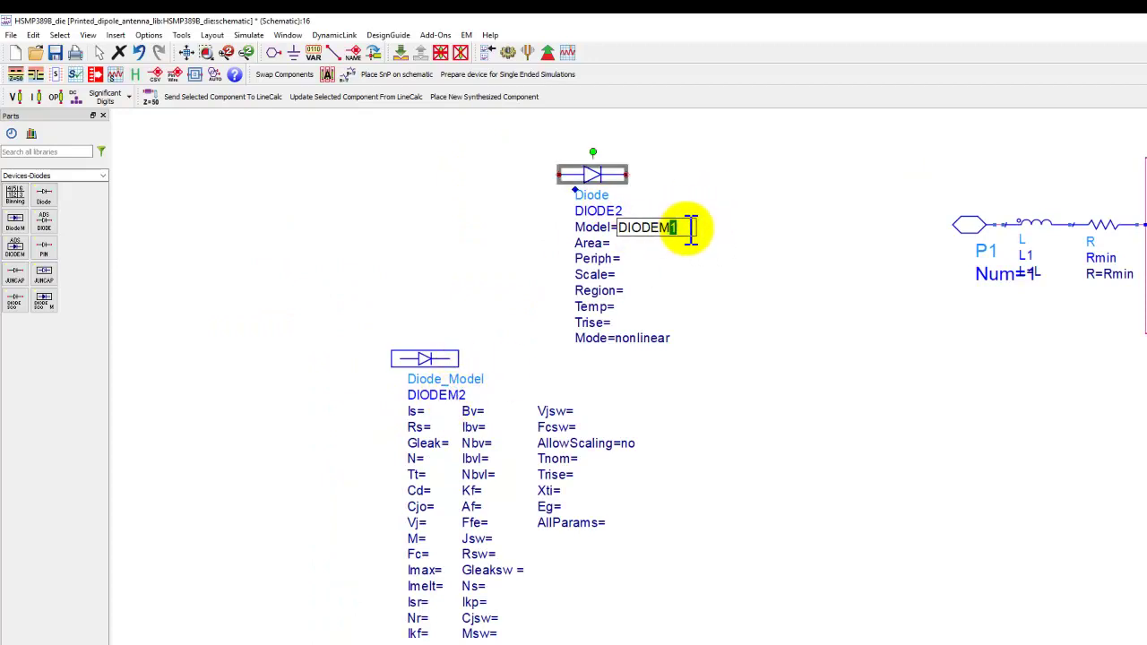
- Open the parameters of the new DIODEM2 model, browse the list and read the description of Is
{"action": "double_click", "coordinate": [435, 363]}
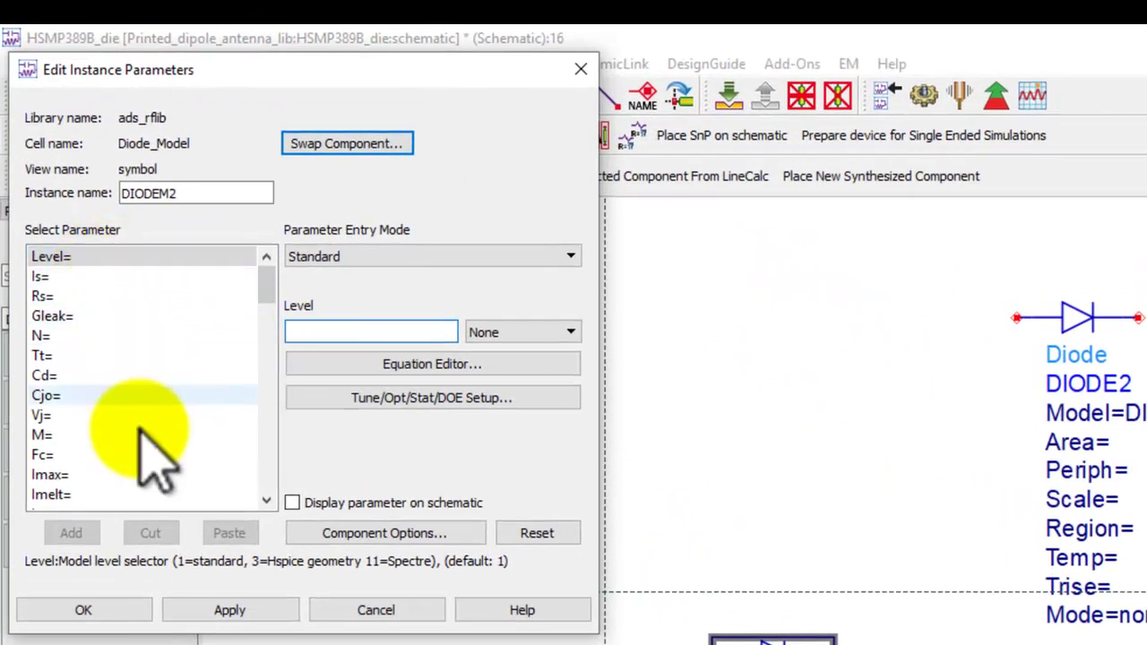
{"action": "left_click_drag", "start_coordinate": [266, 307], "coordinate": [260, 269]}
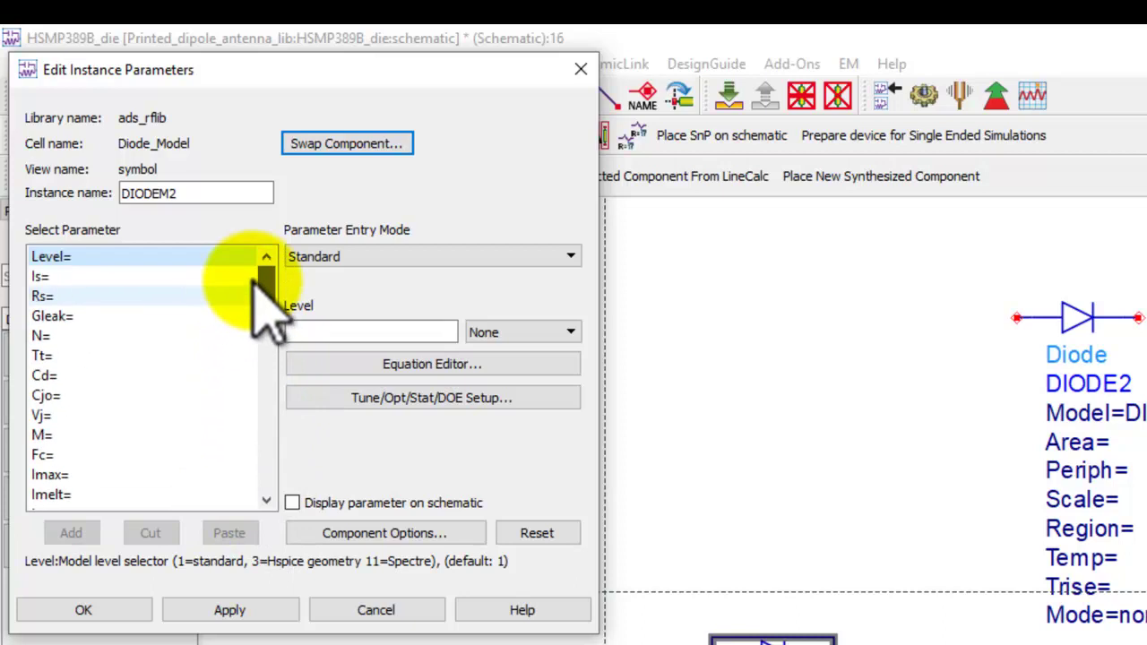
{"action": "left_click", "coordinate": [79, 277]}
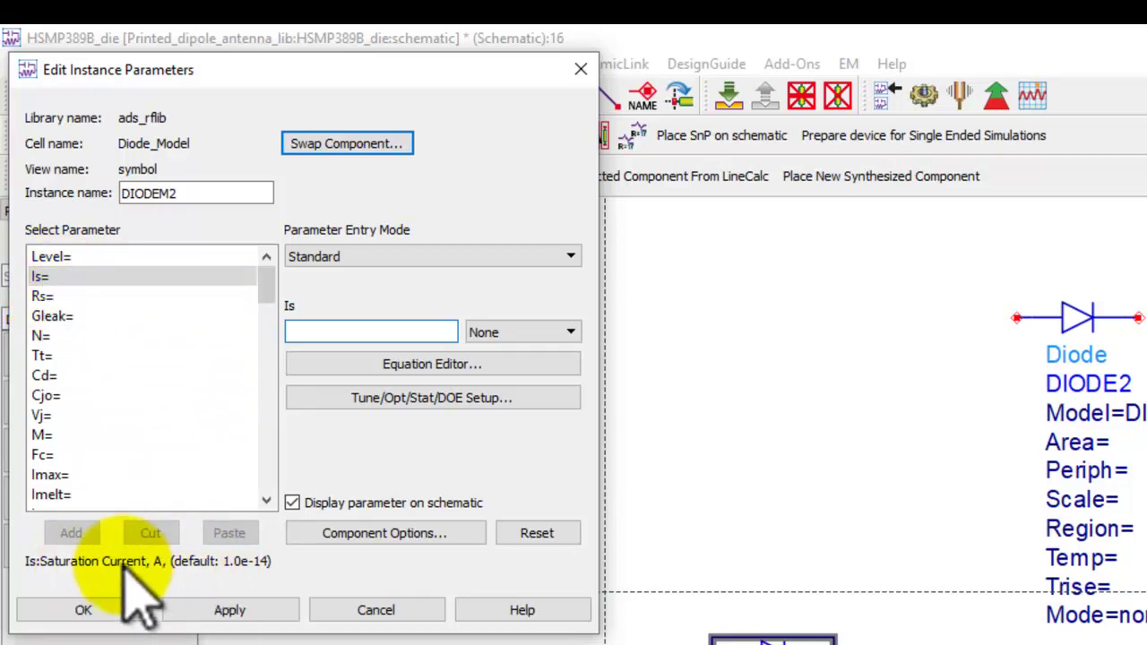
- Open the Diode_Model help page, read its parameter table and current equations, and close the help
{"action": "left_click", "coordinate": [533, 614]}
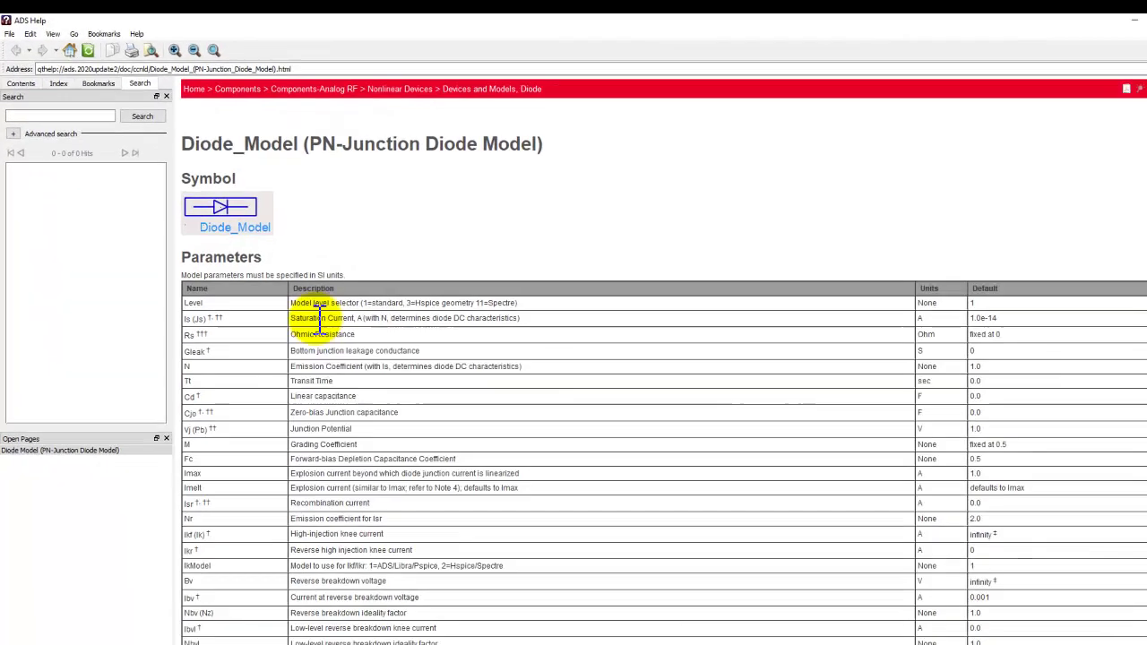
{"action": "scroll", "coordinate": [545, 492], "scroll_direction": "down", "scroll_amount": 15}
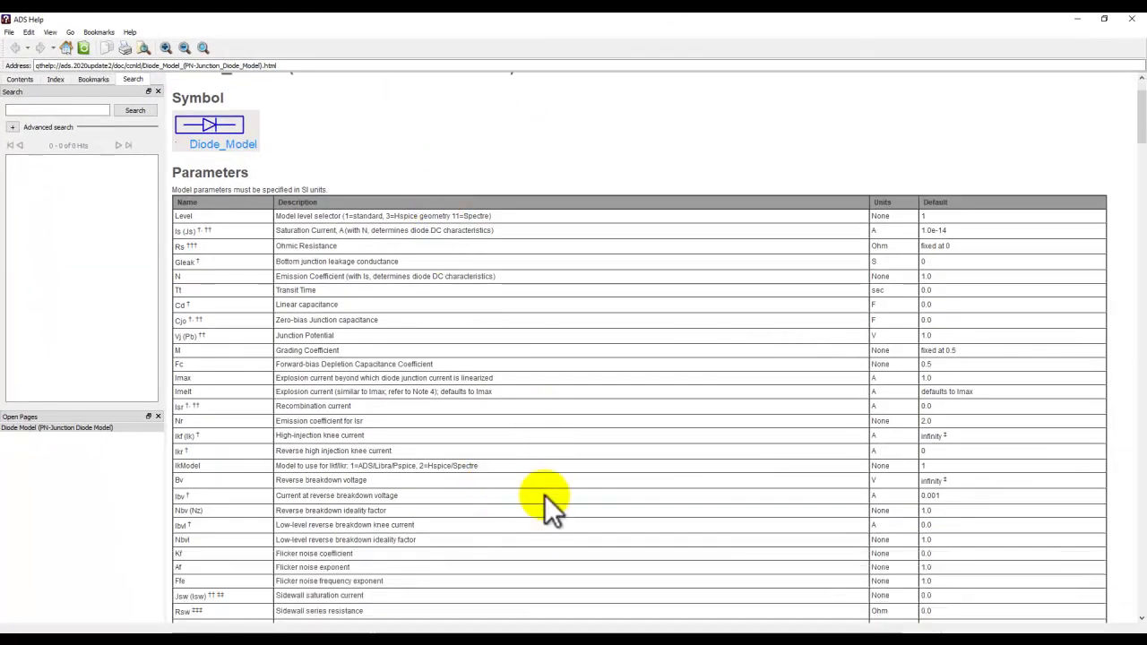
{"action": "scroll", "coordinate": [561, 498], "scroll_direction": "down", "scroll_amount": 10}
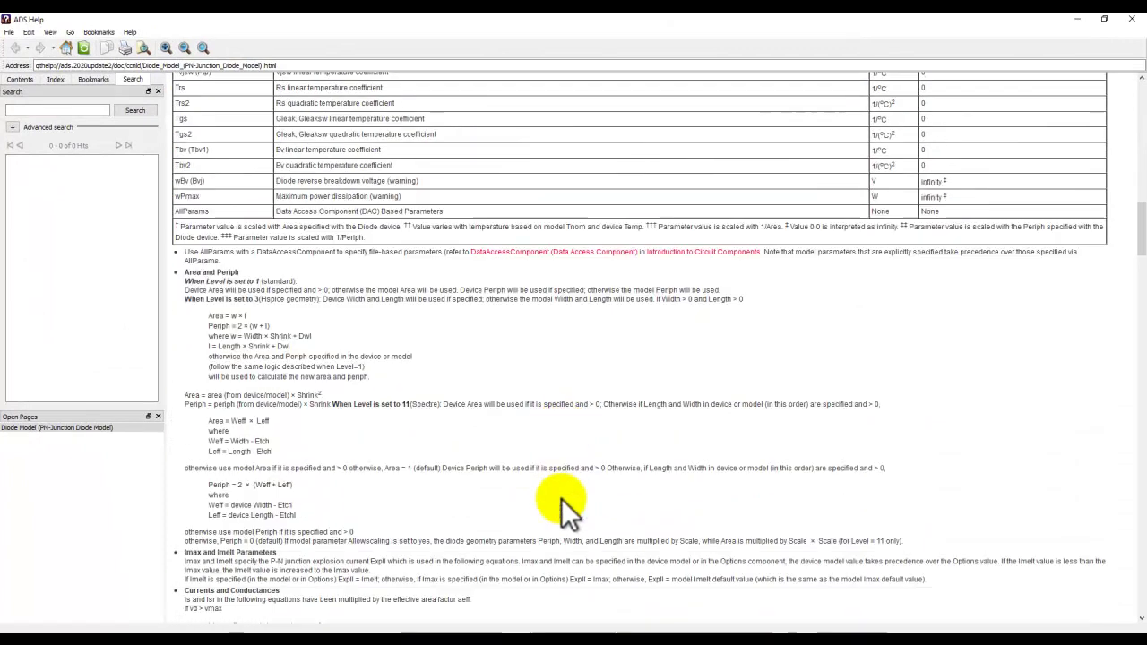
{"action": "scroll", "coordinate": [404, 512], "scroll_direction": "down", "scroll_amount": 10}
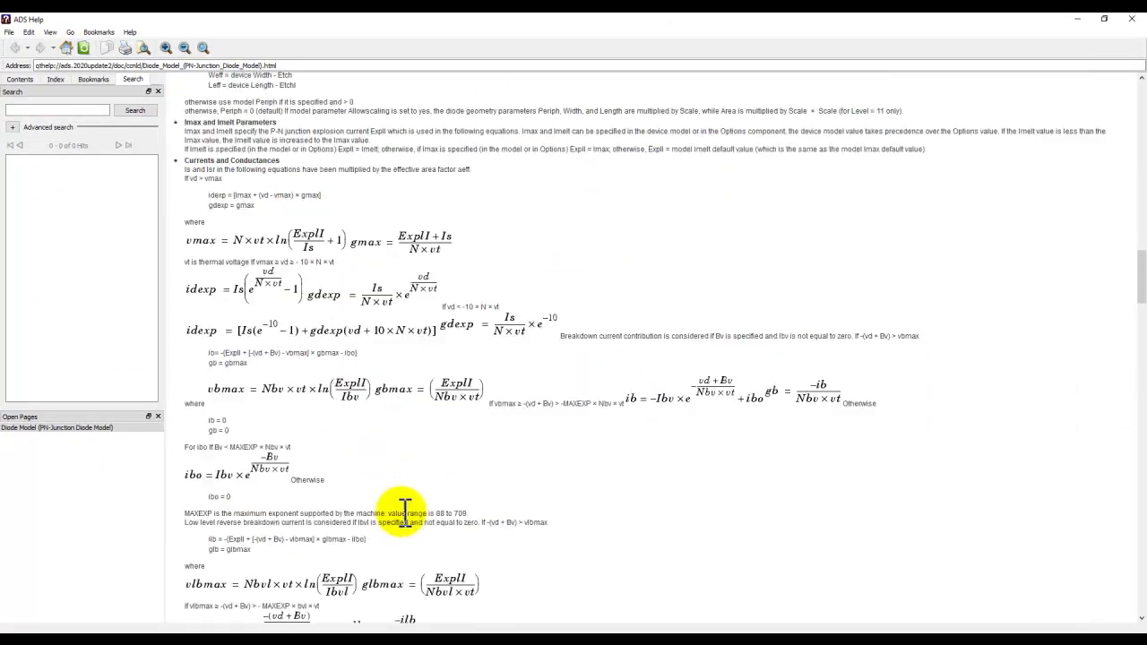
{"action": "scroll", "coordinate": [408, 518], "scroll_direction": "down", "scroll_amount": 3}
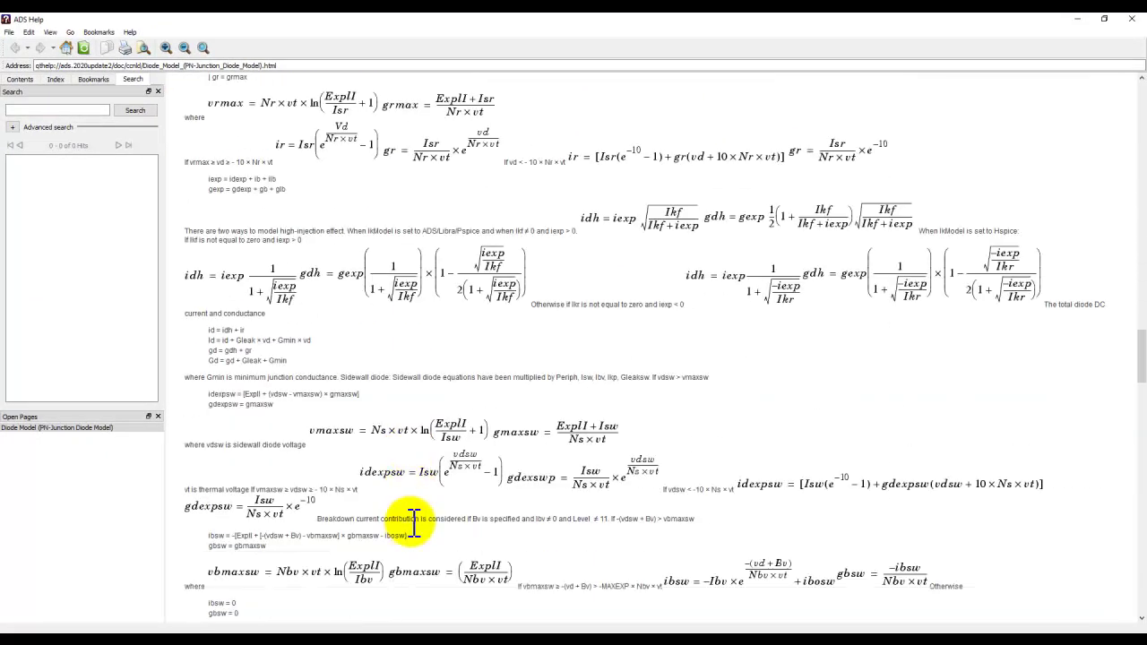
{"action": "scroll", "coordinate": [421, 530], "scroll_direction": "up", "scroll_amount": 9}
{"action": "scroll", "coordinate": [439, 507], "scroll_direction": "up", "scroll_amount": 15}
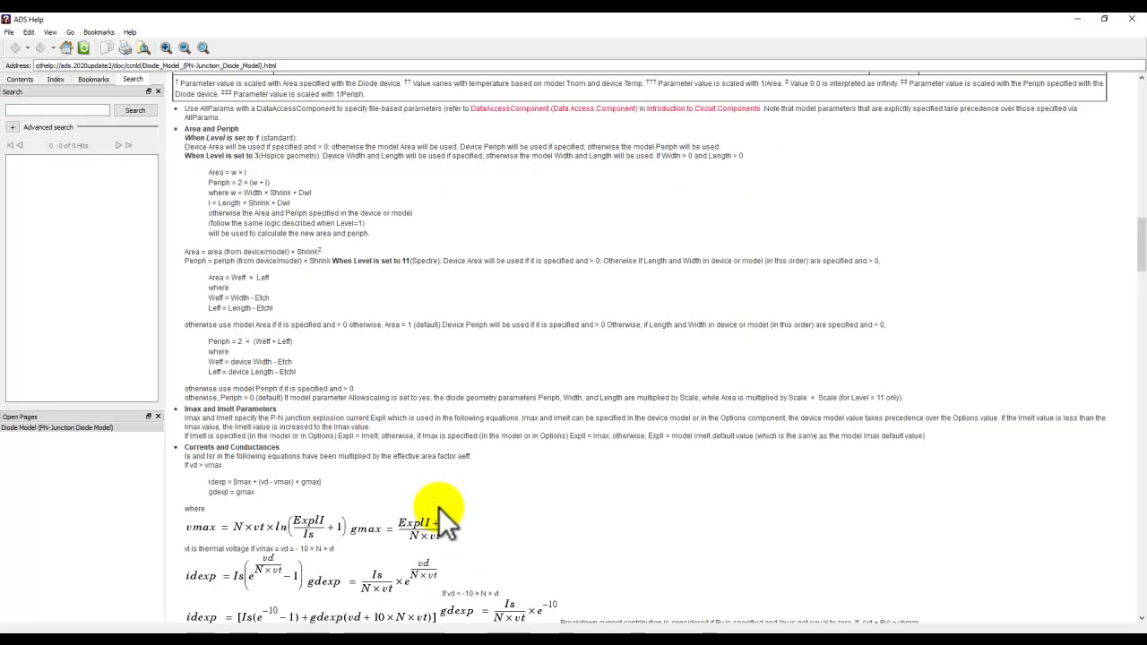
{"action": "left_click", "coordinate": [1131, 19]}
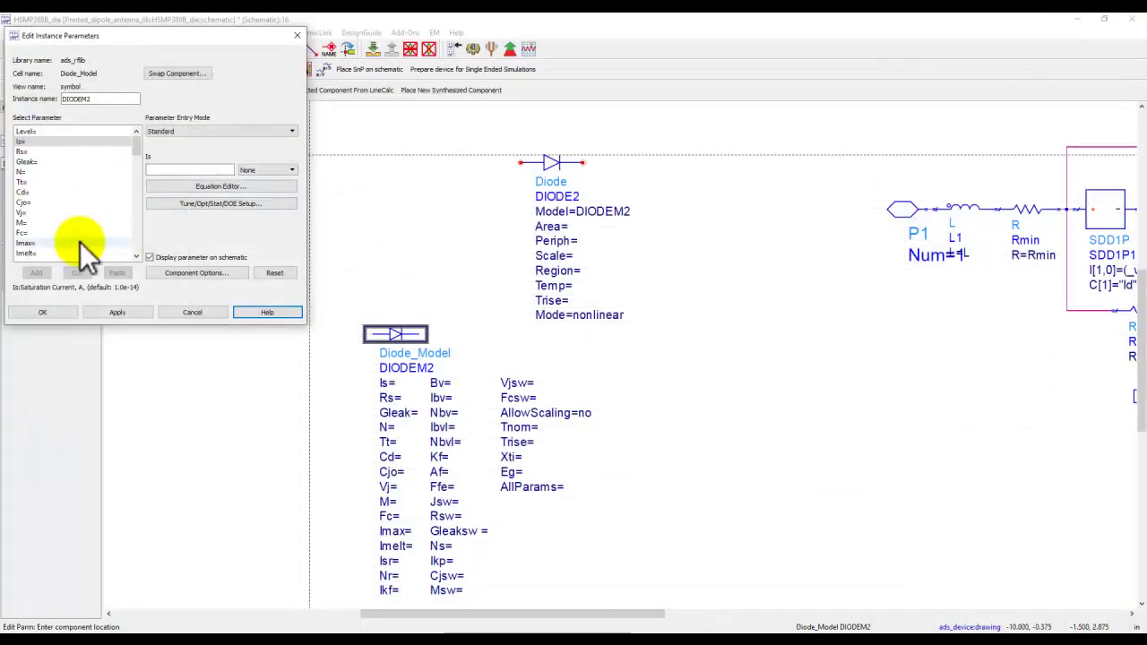
- Dismiss the parameter editor without changes and delete the added diode DIODE2 together with its model DIODEM2 from the schematic
{"action": "left_click", "coordinate": [202, 311]}
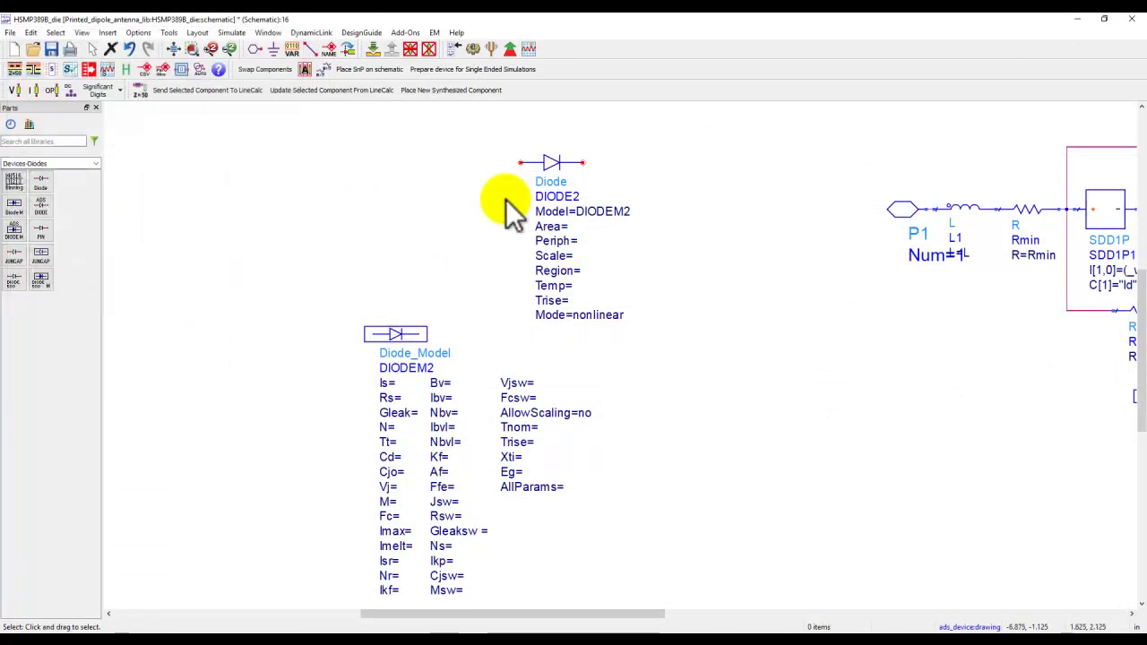
{"action": "left_click_drag", "start_coordinate": [362, 138], "coordinate": [721, 489]}
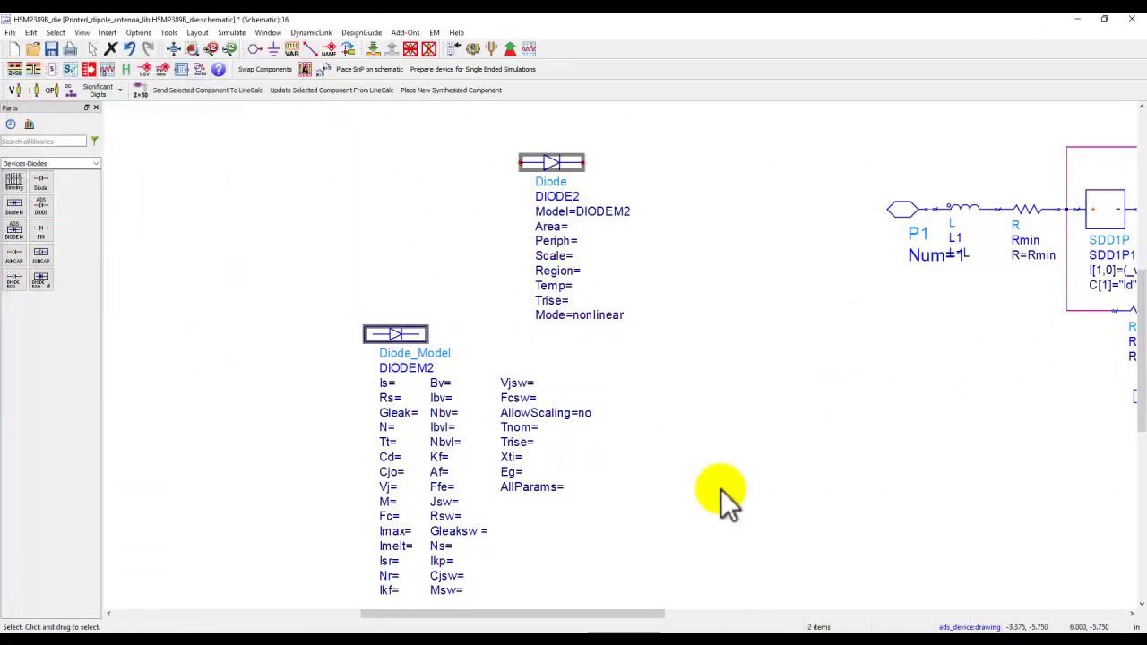
{"action": "key", "text": "Delete"}
{"action": "left_click", "coordinate": [177, 49]}
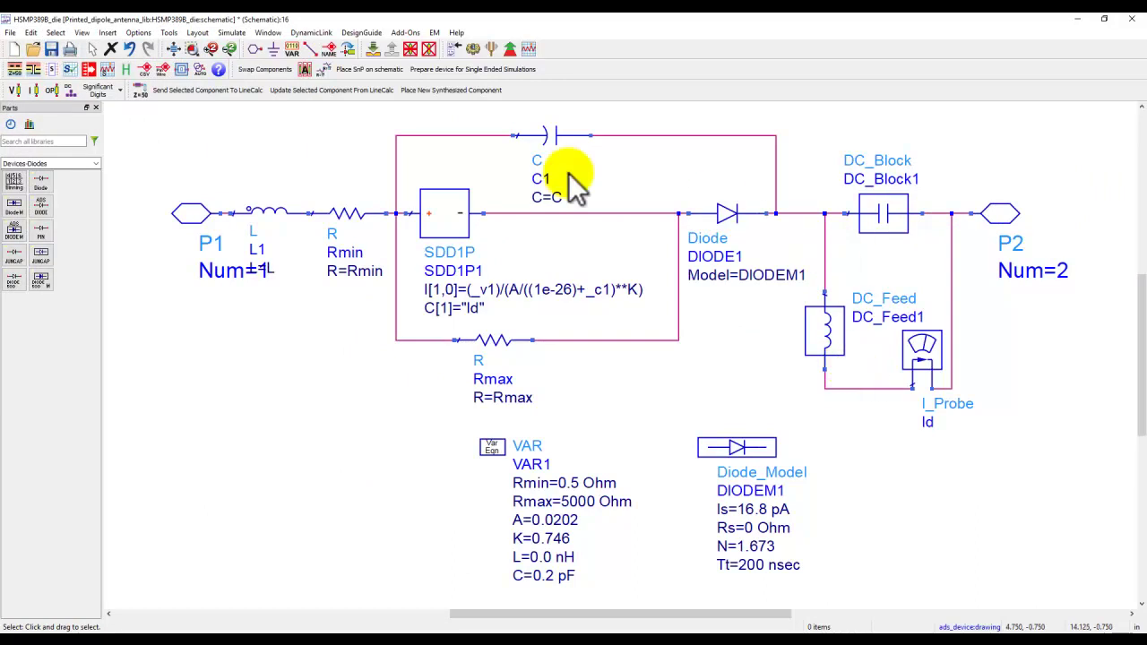
- Close the die schematic and open the schematic of the HSMP389B_die_package cell from the 02_Packages_Dies folder
{"action": "left_click", "coordinate": [204, 220]}
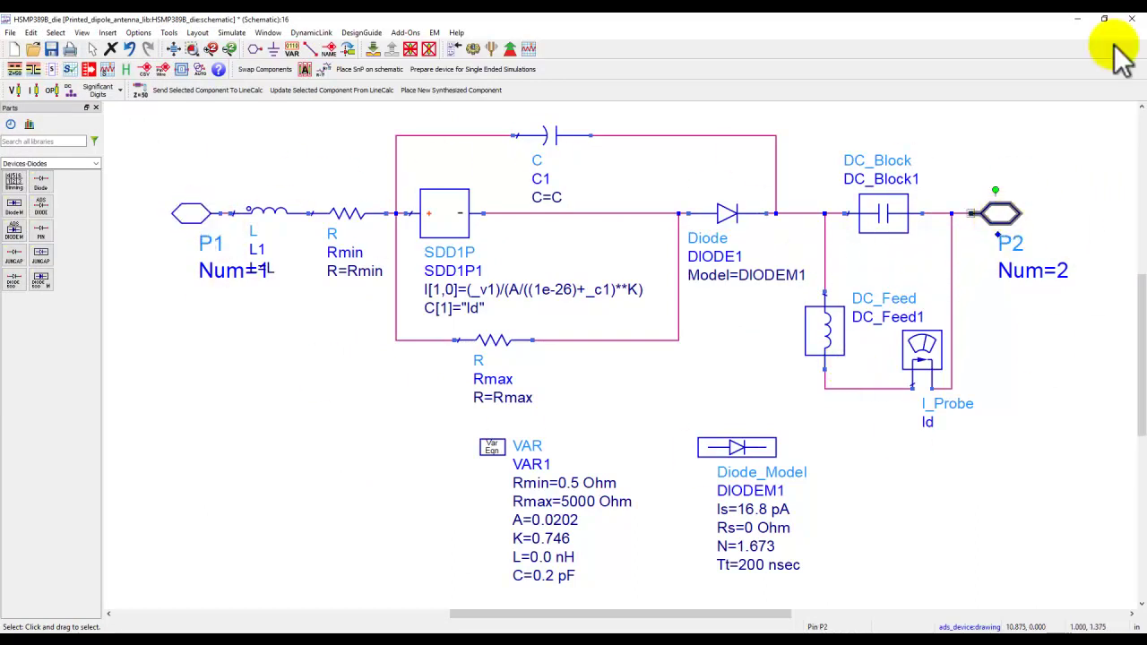
{"action": "left_click", "coordinate": [1131, 18]}
{"action": "left_click", "coordinate": [595, 344]}
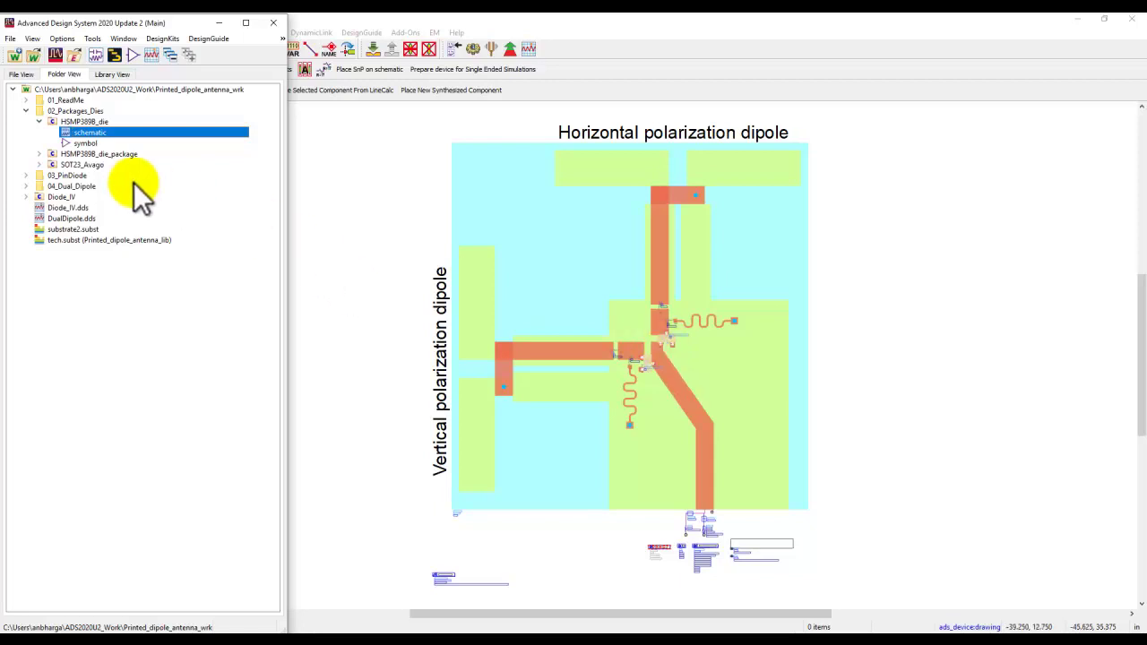
{"action": "left_click", "coordinate": [39, 153]}
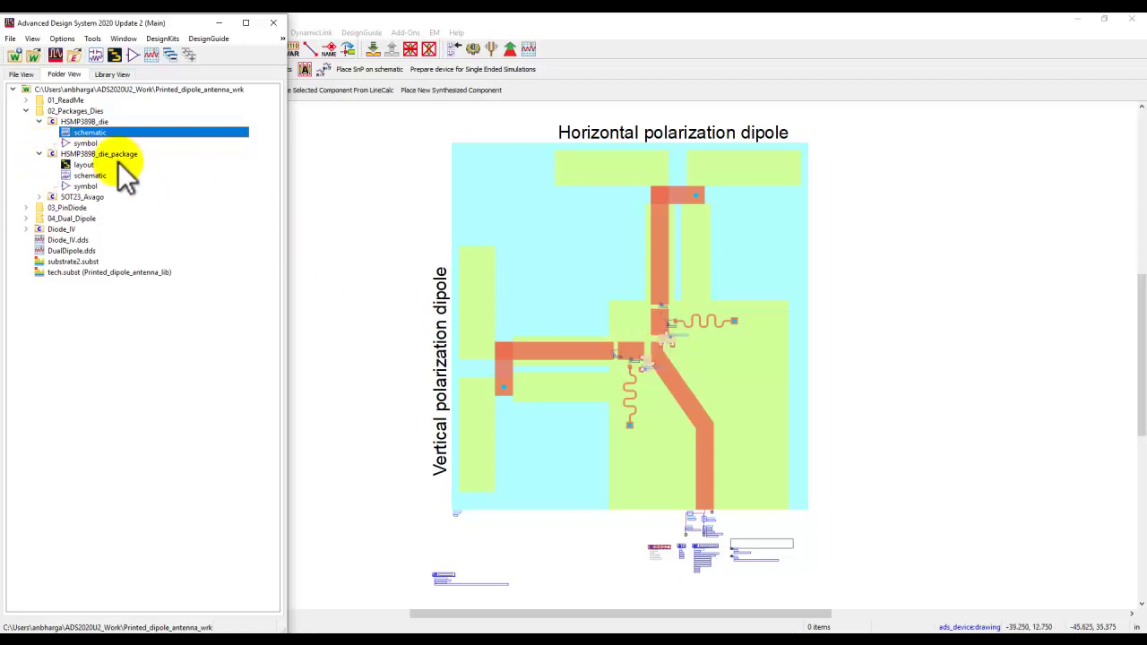
{"action": "double_click", "coordinate": [88, 174]}
- Push into the HSMP389B_die instance X1 to view its circuit and return to the package schematic
{"action": "left_click", "coordinate": [789, 267]}
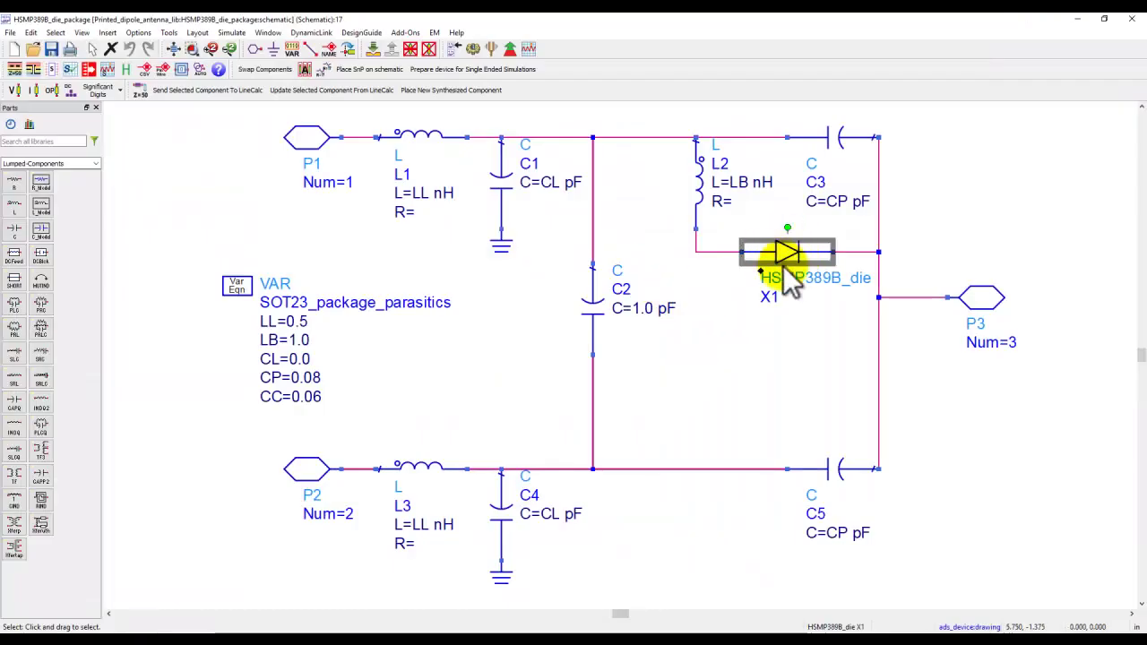
{"action": "left_click", "coordinate": [376, 49]}
{"action": "left_click", "coordinate": [391, 50]}
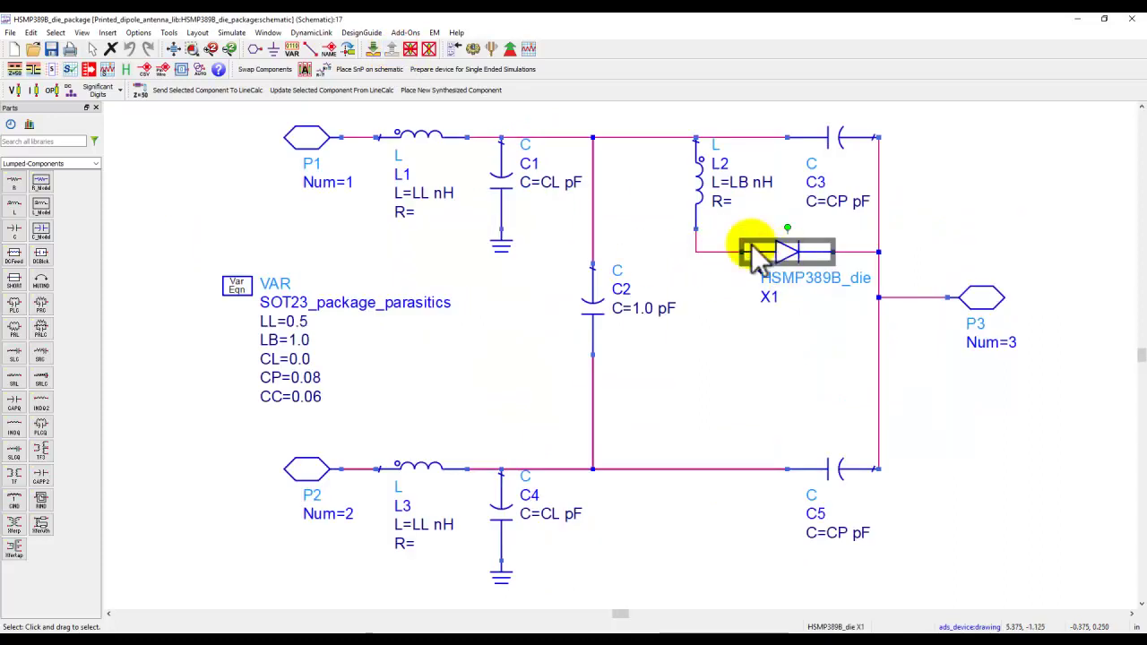
- Examine the package parasitics around the die by highlighting the inductor and capacitor network between ports P1 and P2
{"action": "left_click_drag", "start_coordinate": [248, 121], "coordinate": [641, 608]}
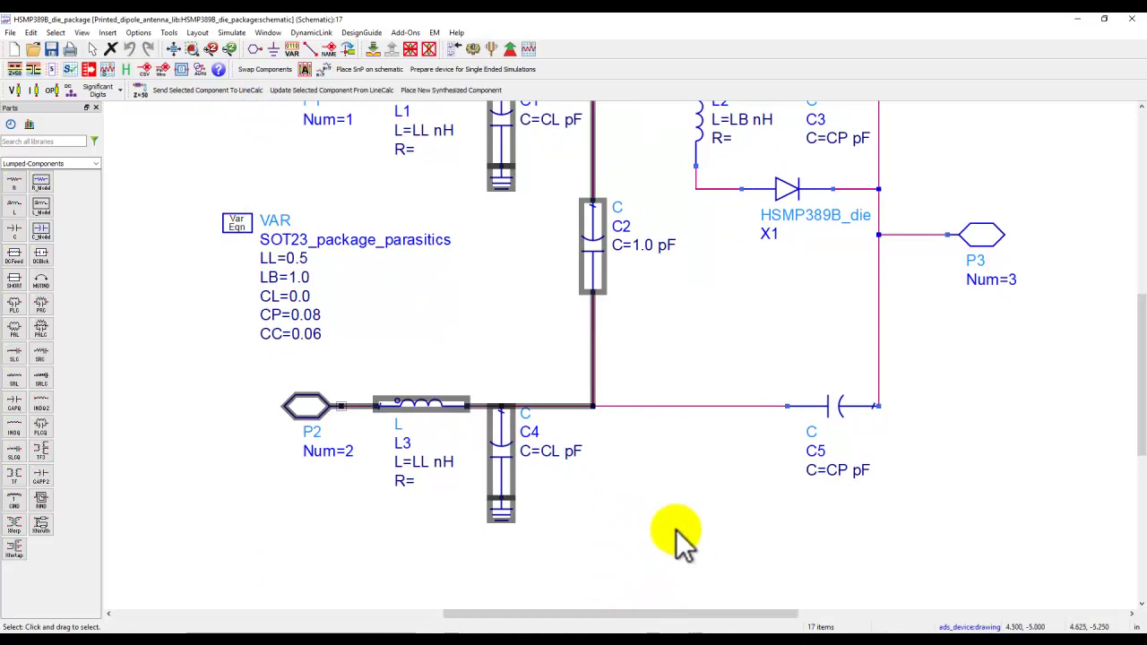
{"action": "left_click", "coordinate": [174, 49]}
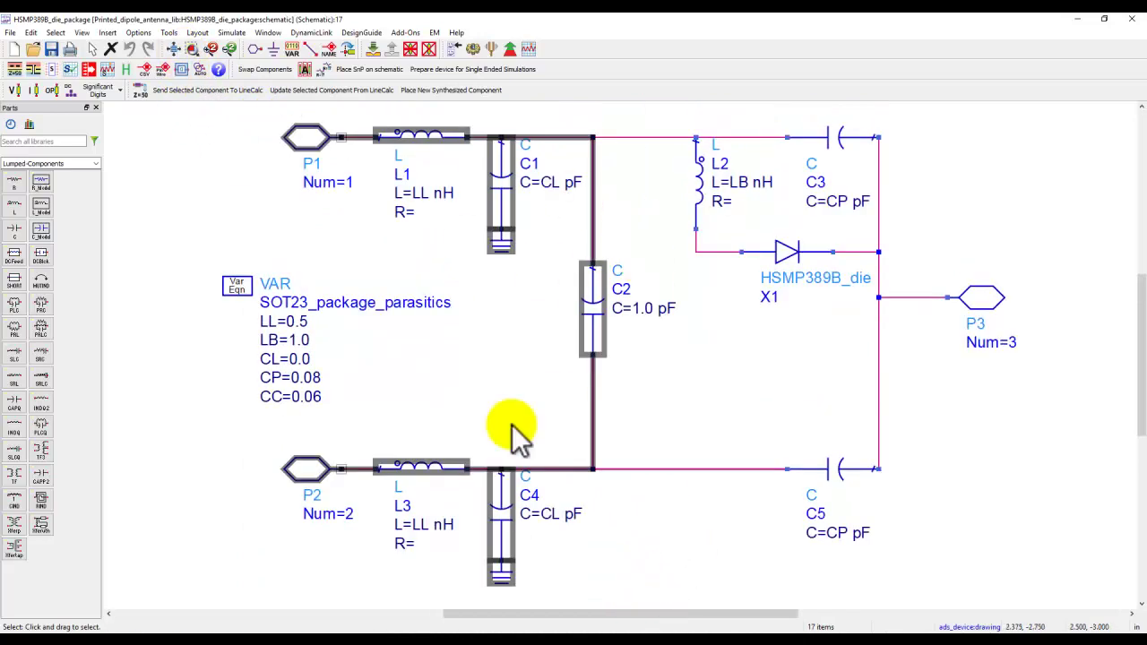
{"action": "left_click", "coordinate": [733, 364]}
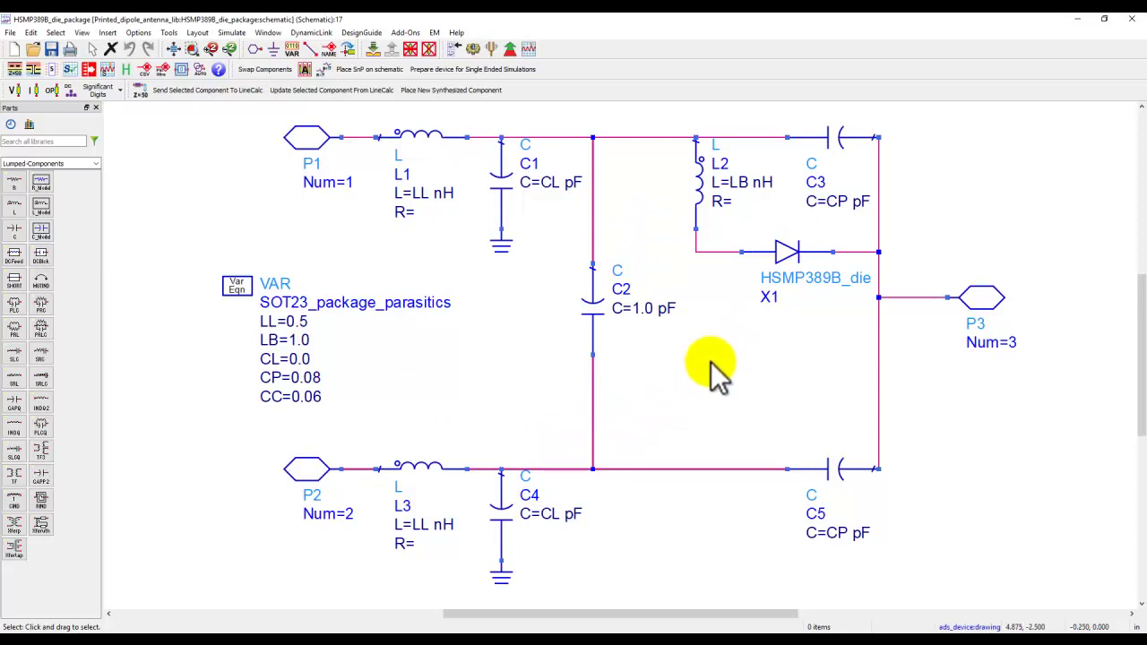
{"action": "left_click", "coordinate": [788, 254]}
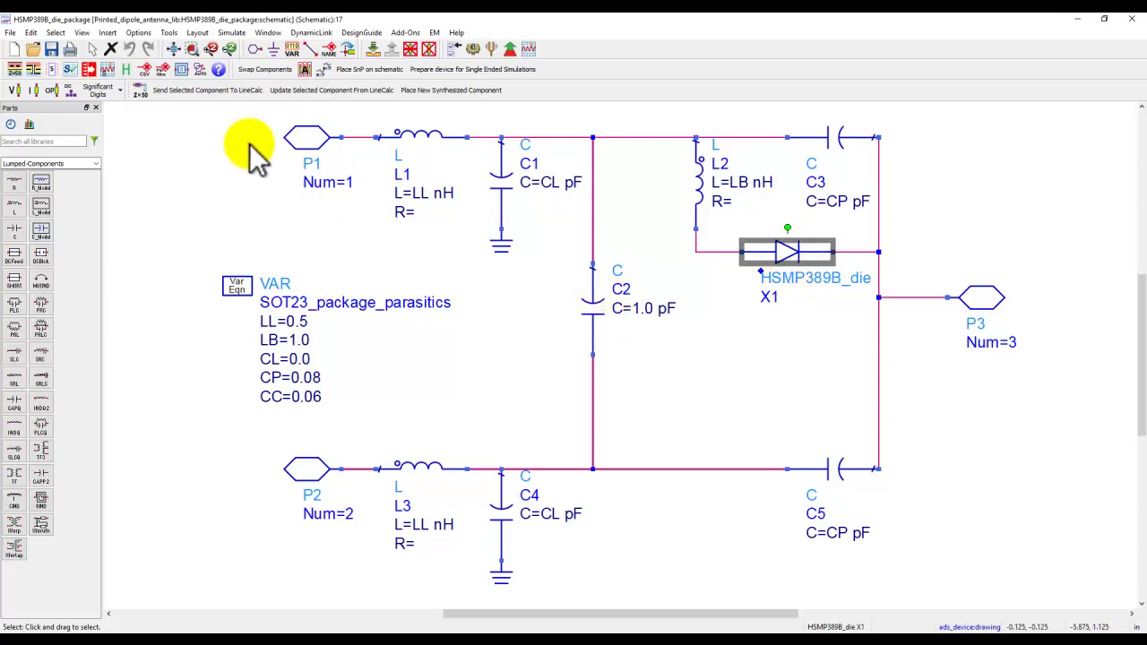
{"action": "left_click_drag", "start_coordinate": [211, 118], "coordinate": [696, 594]}
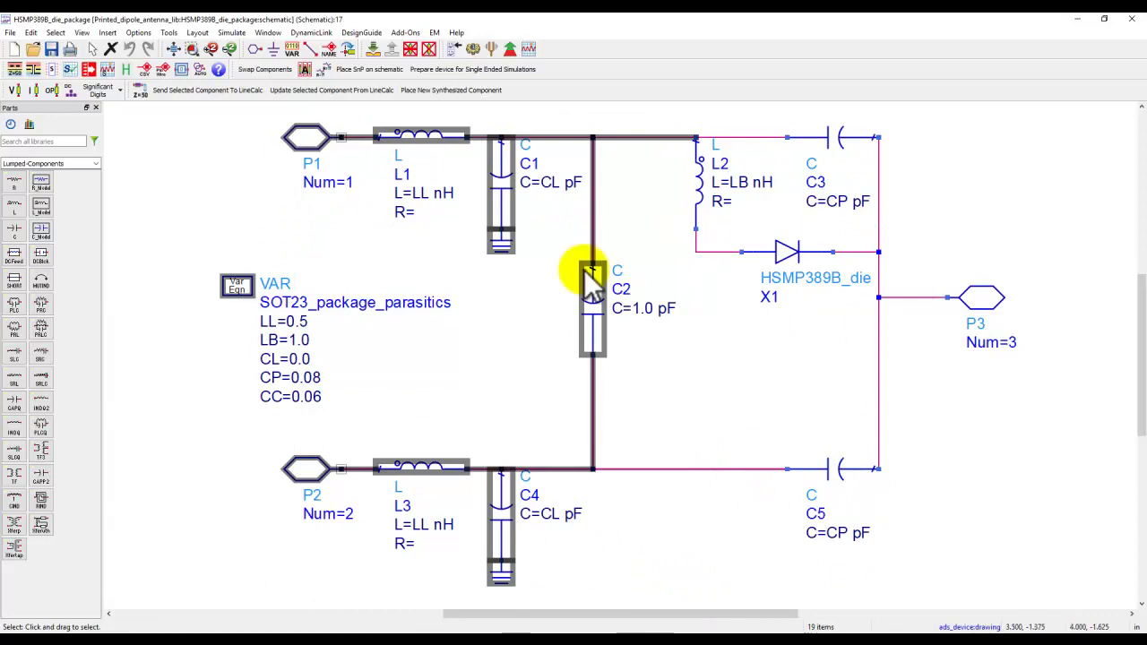
{"action": "left_click", "coordinate": [431, 367]}
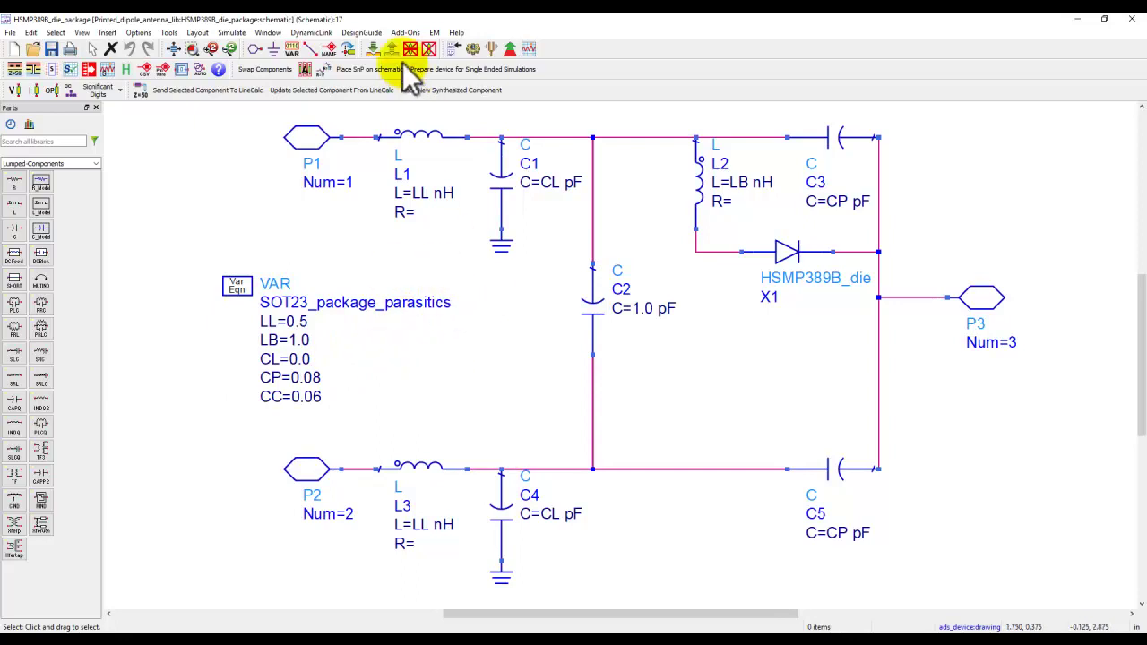
- Close the package schematic and open the schematic of the Diode_IV cell
{"action": "left_click", "coordinate": [1131, 20]}
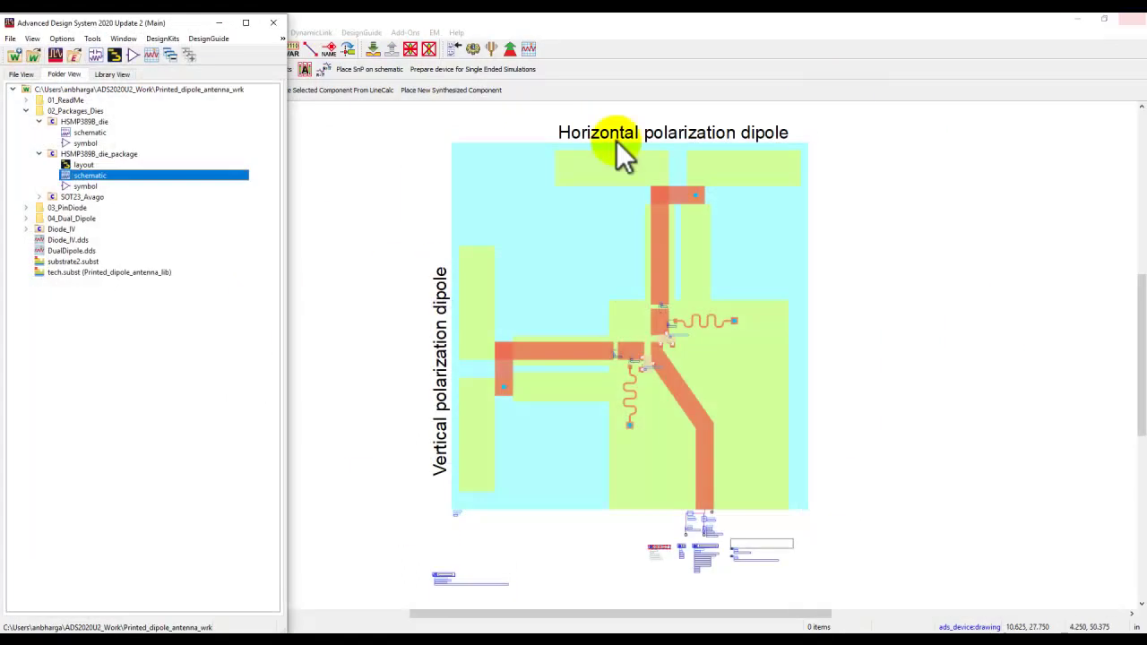
{"action": "double_click", "coordinate": [60, 229]}
{"action": "double_click", "coordinate": [76, 239]}
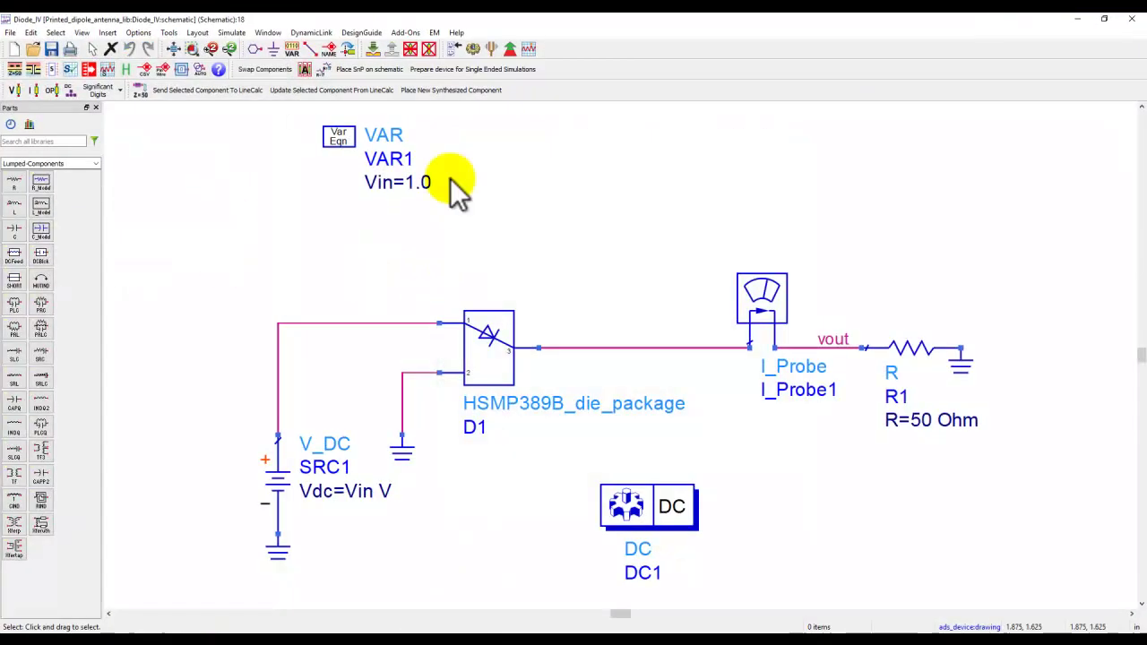
- Place a second HSMP389B_die_package symbol above the Diode_IV circuit as a demonstration and delete that extra instance
{"action": "left_click_drag", "start_coordinate": [565, 20], "coordinate": [655, 45]}
{"action": "left_click_drag", "start_coordinate": [90, 187], "coordinate": [697, 251]}
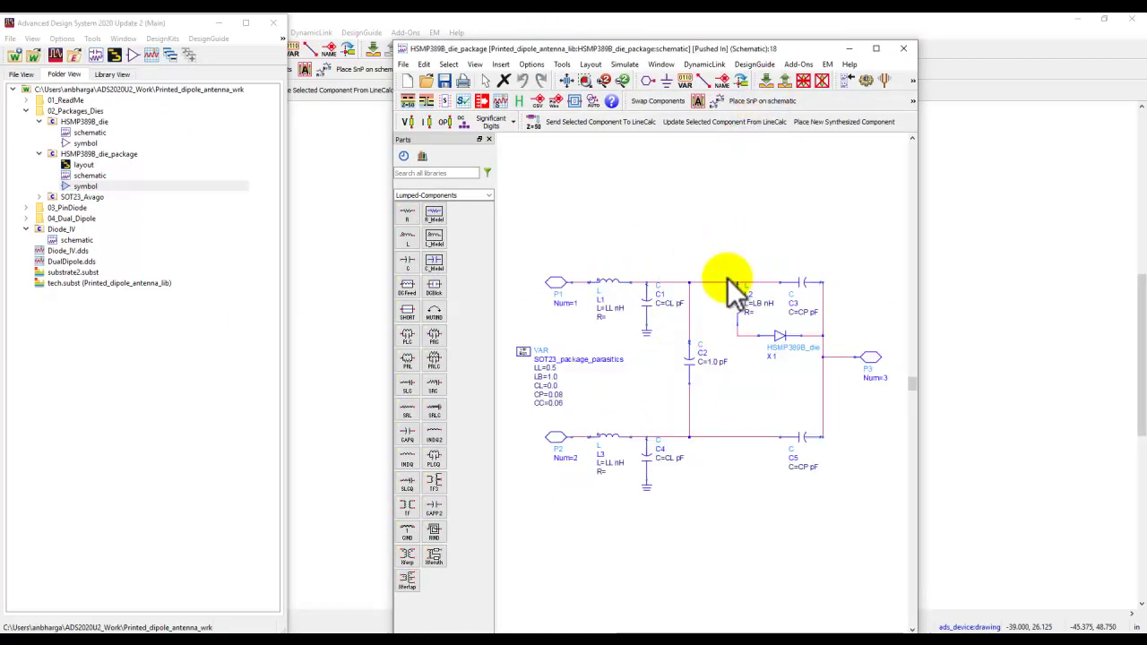
{"action": "left_click", "coordinate": [784, 81]}
{"action": "left_click", "coordinate": [875, 48]}
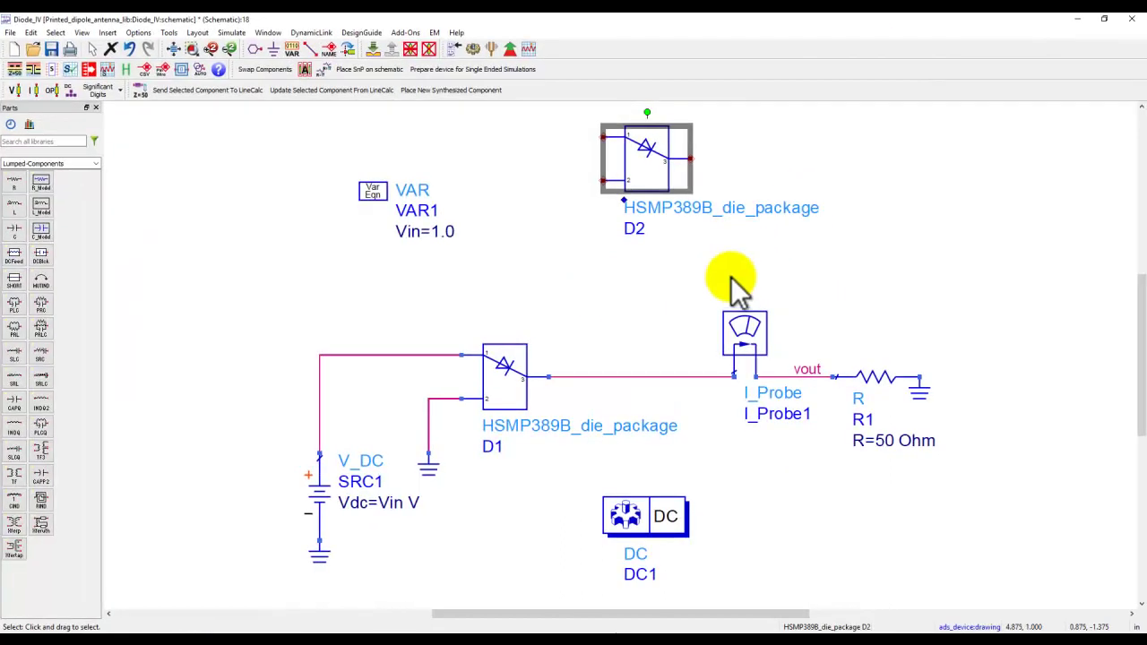
{"action": "key", "text": "Delete"}
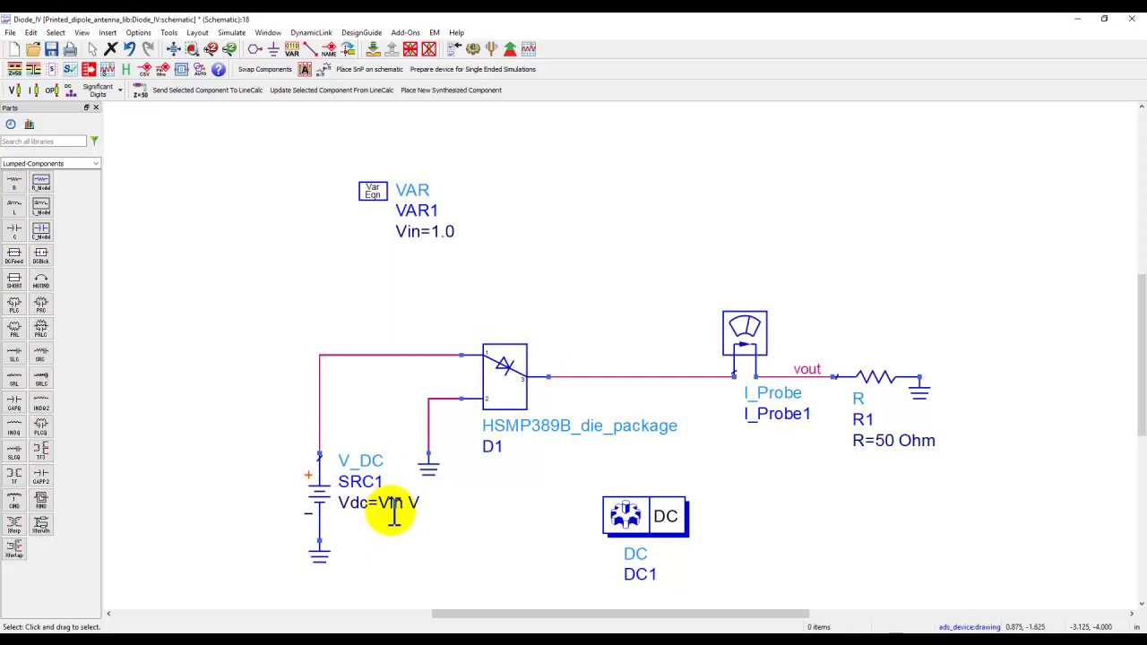
- Review the start, stop and step size of the linear Vin sweep in the DC1 simulation controller
{"action": "double_click", "coordinate": [633, 529]}
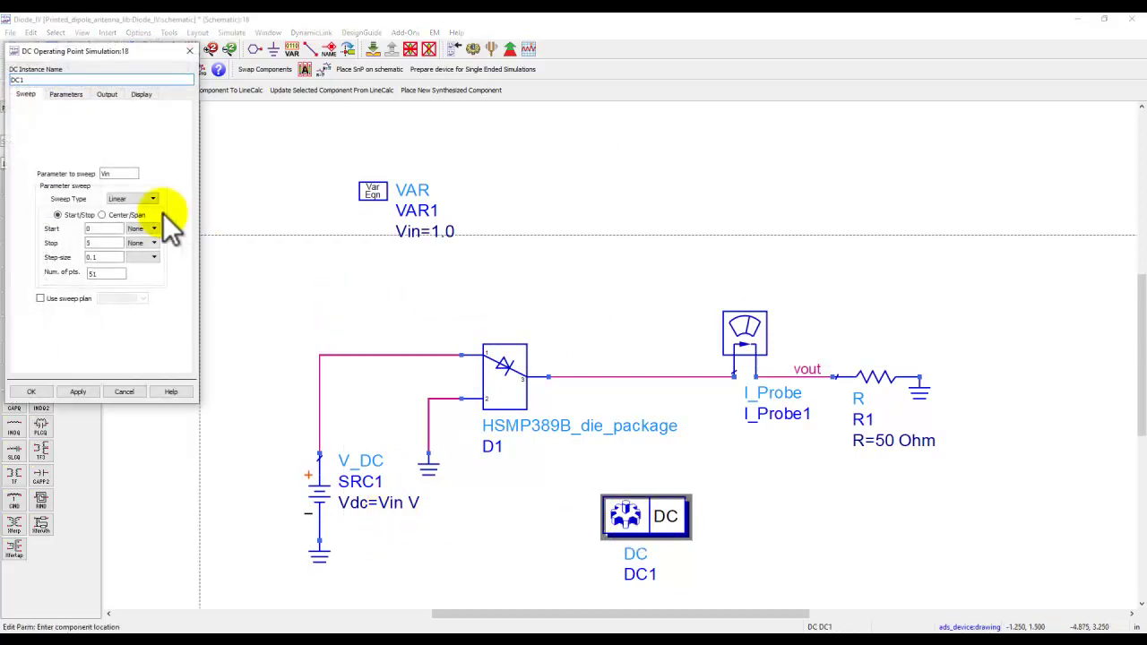
{"action": "left_click", "coordinate": [100, 229]}
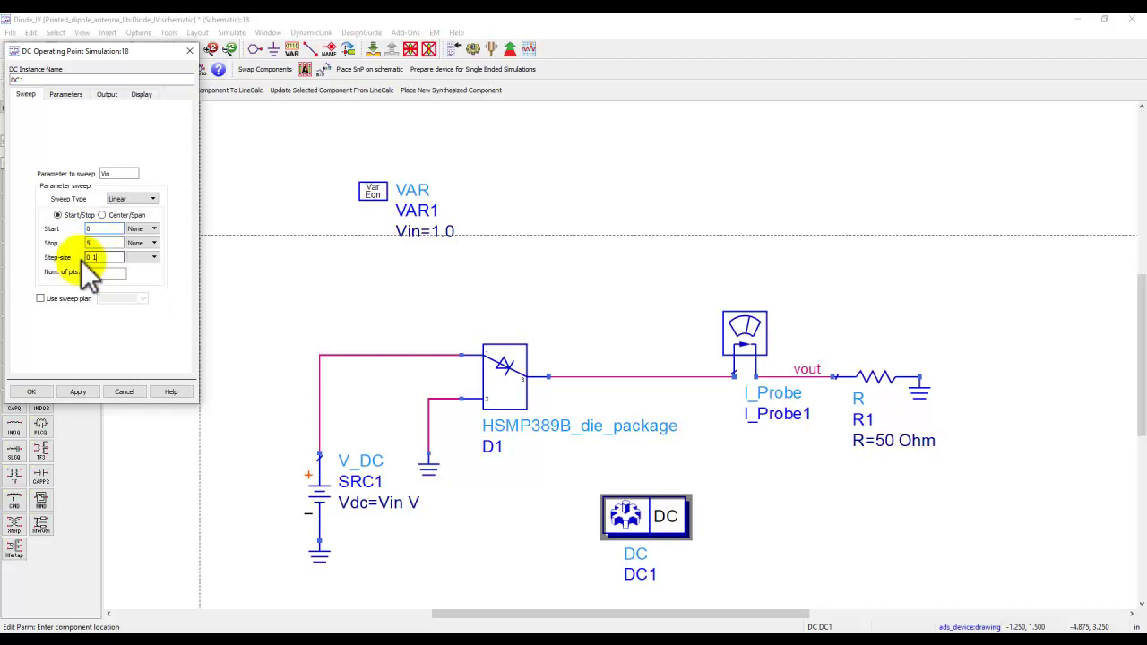
{"action": "left_click", "coordinate": [45, 392]}
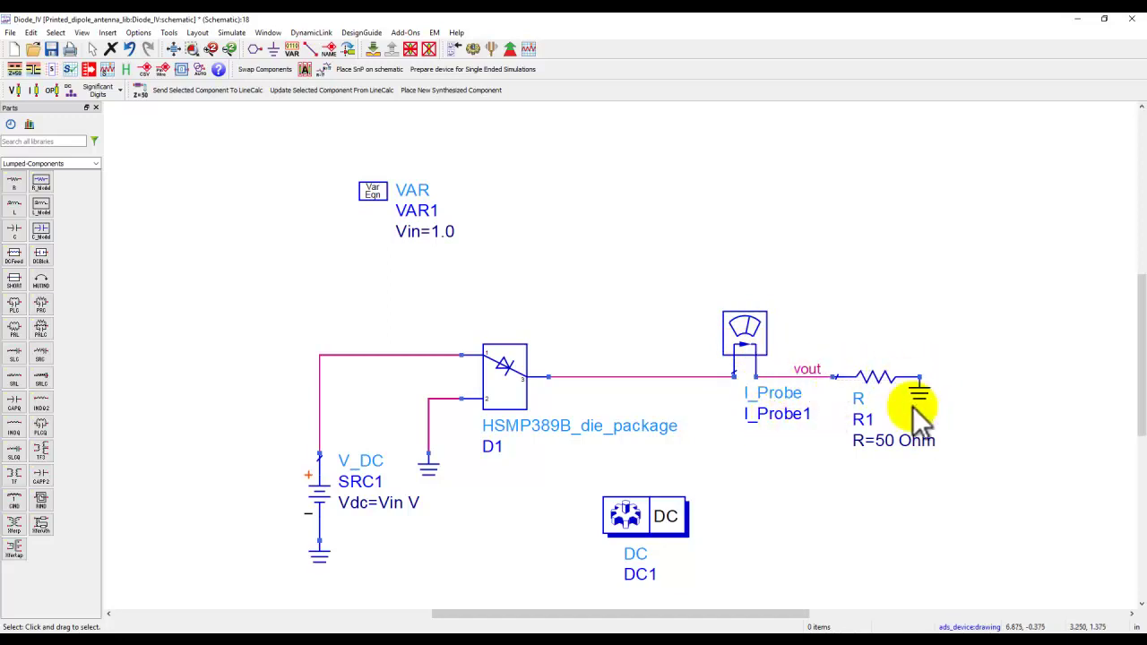
- Simulate the Diode_IV circuit and move marker m1 along the I_Probe1 current curve to Vin = 2.3
{"action": "left_click", "coordinate": [474, 50]}
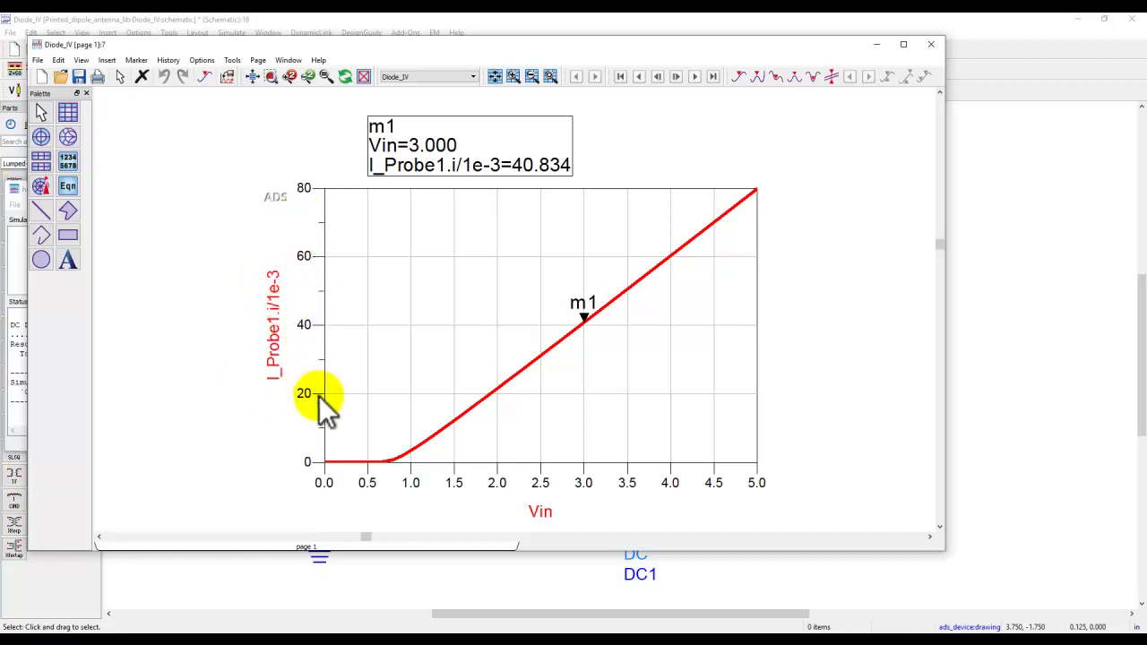
{"action": "mouse_move", "coordinate": [584, 316]}
{"action": "left_mouse_down"}
{"action": "mouse_move", "coordinate": [417, 445]}
{"action": "mouse_move", "coordinate": [333, 460]}
{"action": "mouse_move", "coordinate": [491, 392]}
{"action": "mouse_move", "coordinate": [386, 458]}
{"action": "left_mouse_up"}
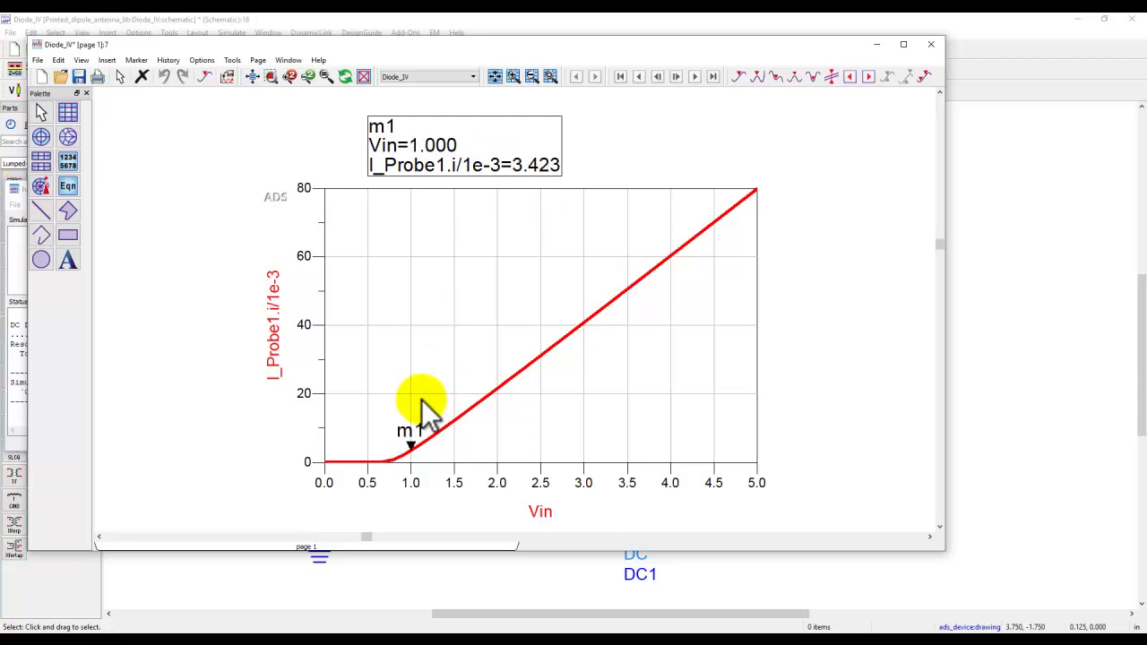
{"action": "key", "text": "Right"}
{"action": "key", "text": "Right"}
{"action": "key", "text": "Right"}
{"action": "key", "text": "Right"}
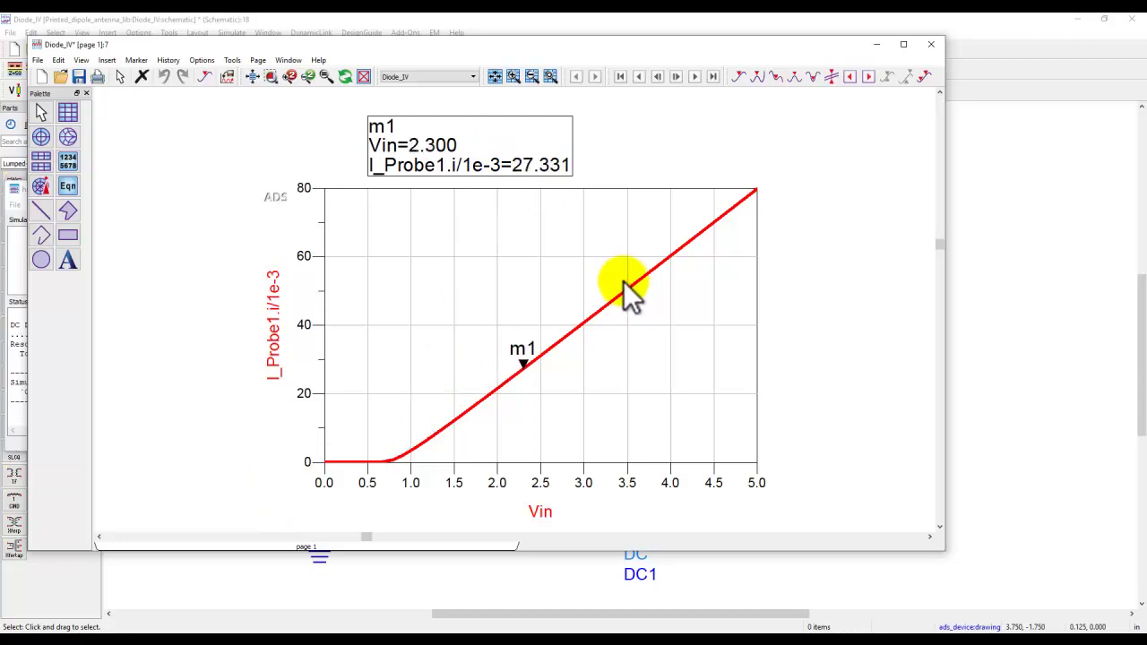
- Leave the current plot and switch from the Diode_IV schematic to the testbench_AC schematic
{"action": "left_click", "coordinate": [1027, 342]}
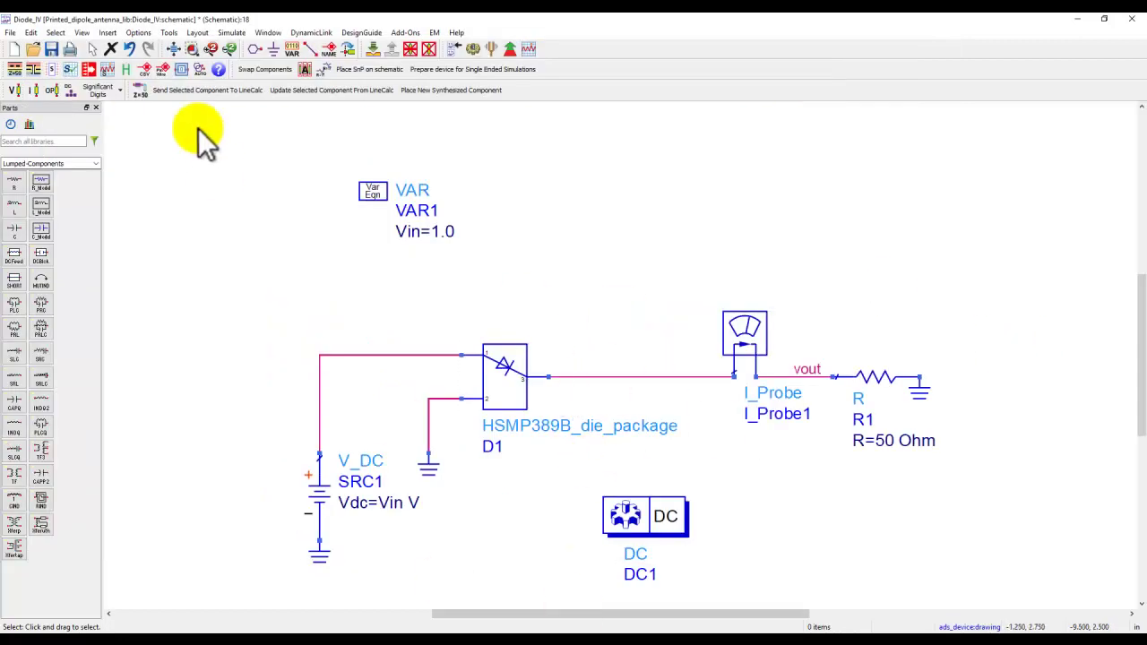
{"action": "left_click", "coordinate": [177, 49]}
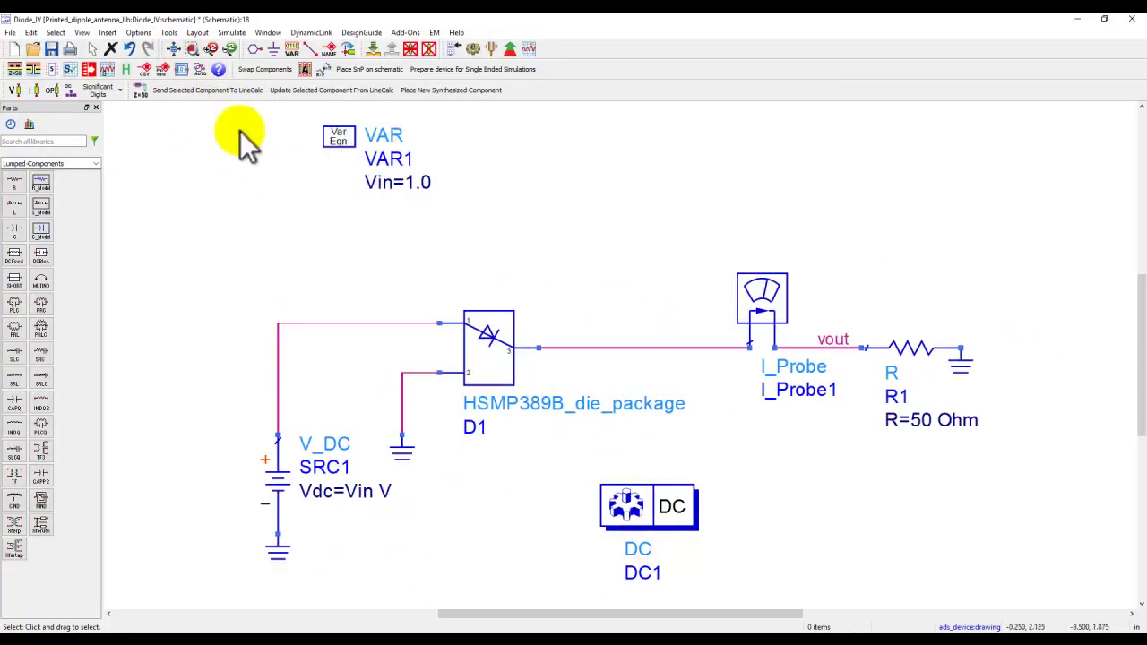
{"action": "mouse_move", "coordinate": [478, 629]}
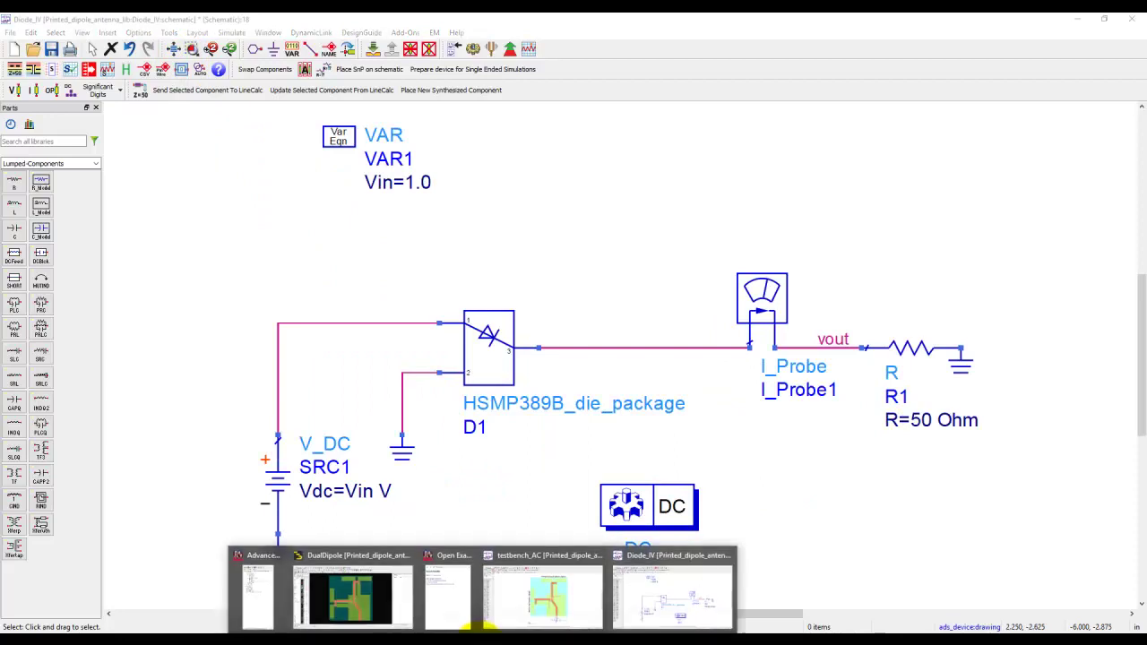
{"action": "left_click", "coordinate": [533, 604]}
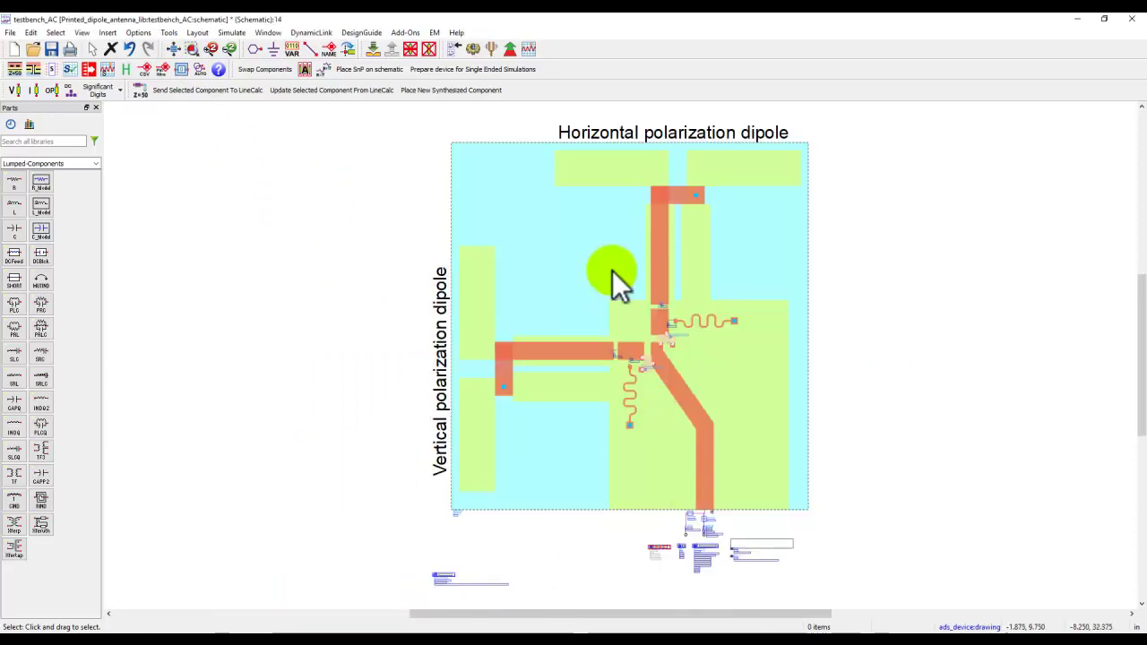